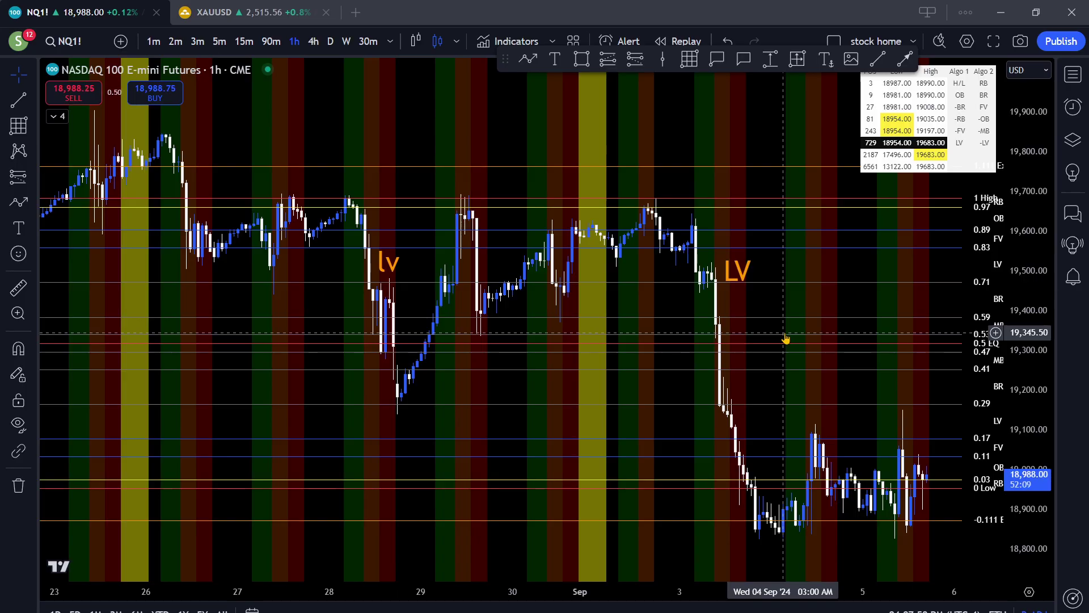
Show the chart in full screen, expand the indicator list and hide the Sessions indicator
{"action": "left_click", "coordinate": [994, 42]}
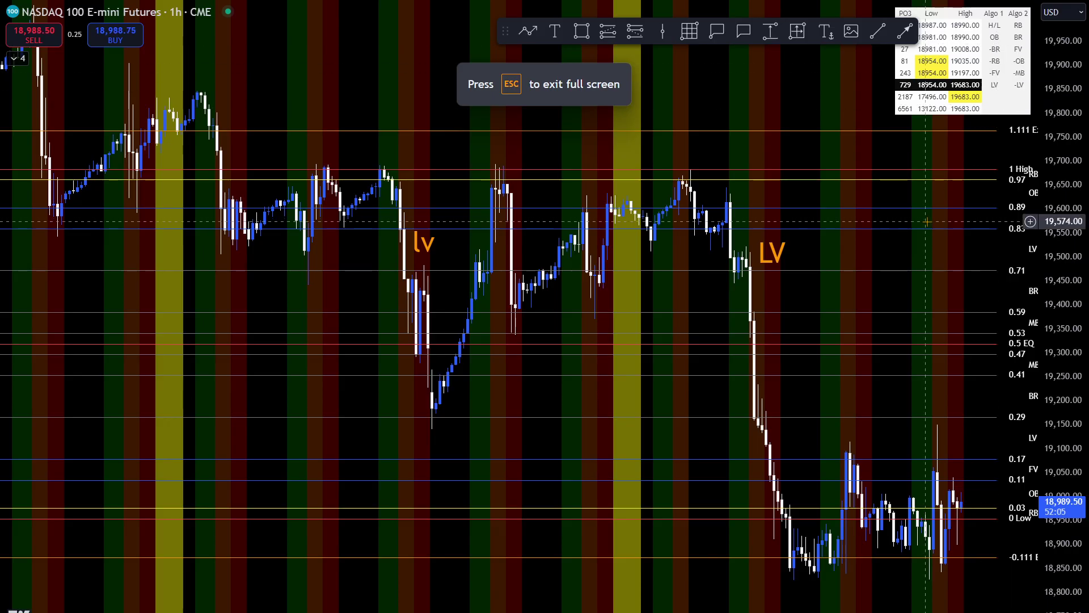
{"action": "left_click", "coordinate": [18, 58]}
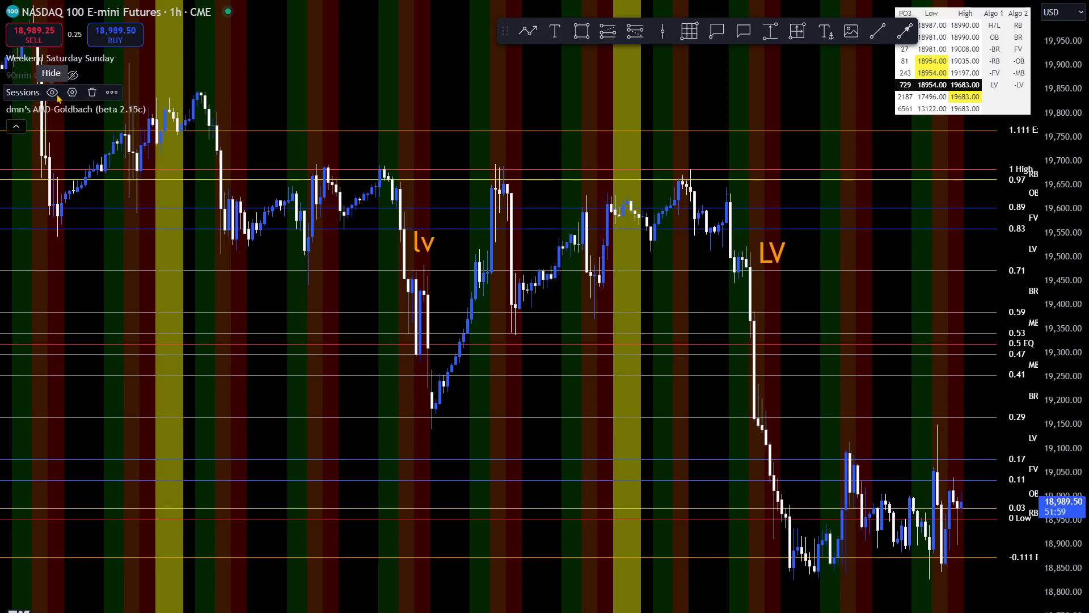
{"action": "left_click", "coordinate": [52, 92]}
{"action": "left_click_drag", "start_coordinate": [811, 309], "coordinate": [706, 297]}
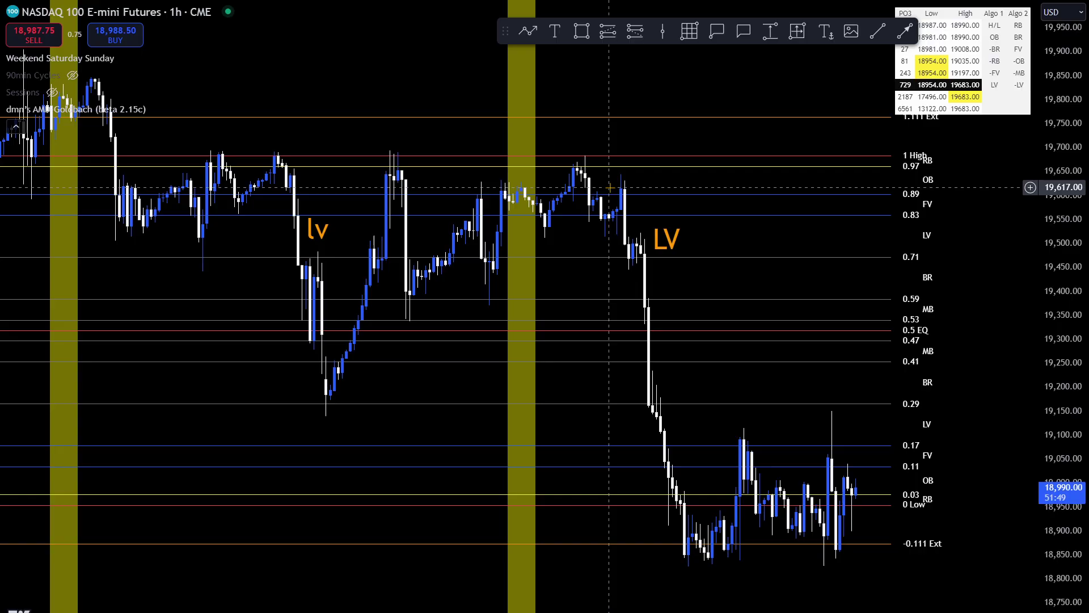
Draw a rectangle over the lower LV zone between the 0.17 and 0.29 levels, from about 19,077 to 19,164
{"action": "left_click", "coordinate": [555, 33]}
{"action": "left_click", "coordinate": [625, 80]}
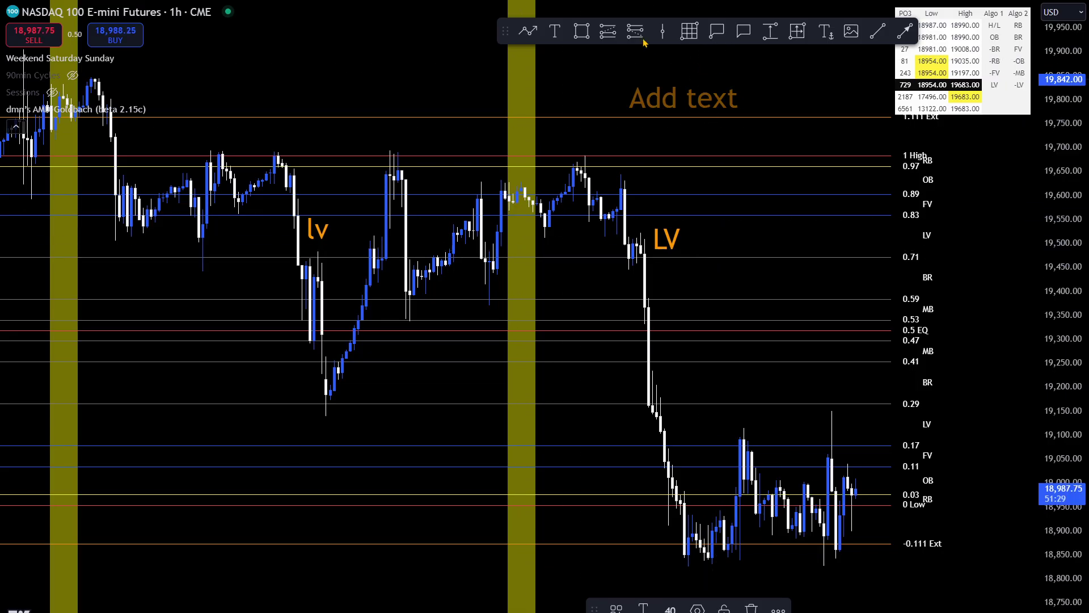
{"action": "left_click", "coordinate": [584, 32]}
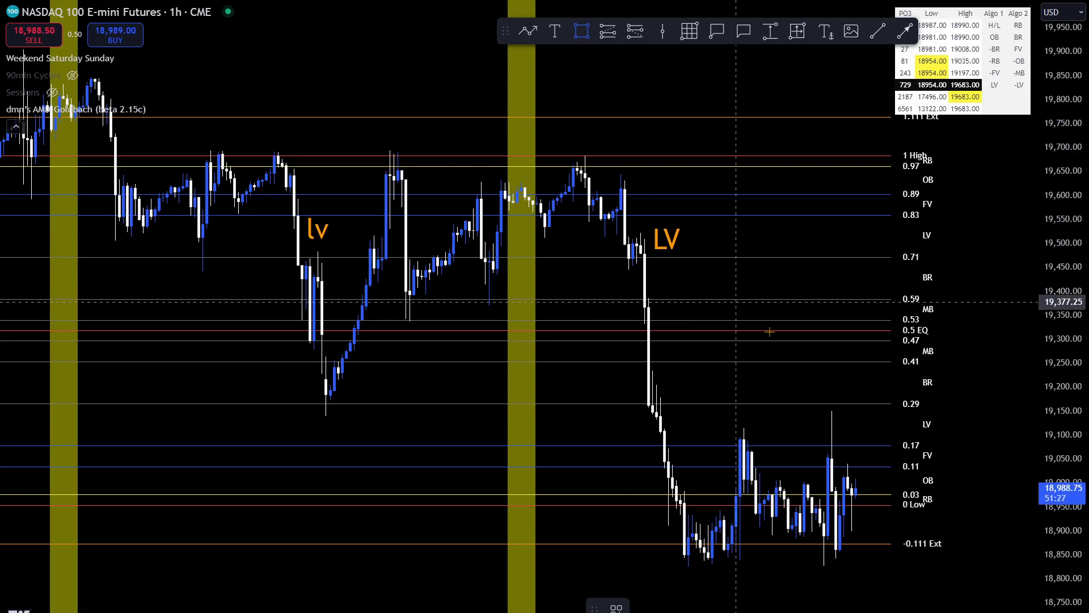
{"action": "left_click_drag", "start_coordinate": [903, 404], "coordinate": [529, 446]}
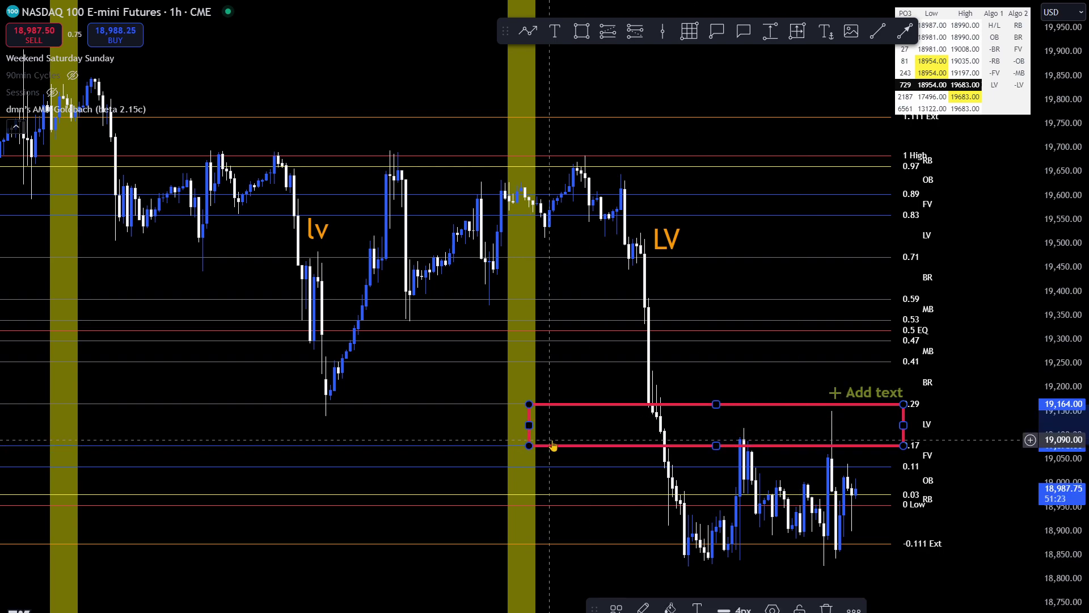
{"action": "left_click", "coordinate": [596, 392]}
Draw a rectangle over the upper LV zone and adjust its upper edge to span the 0.71 to 0.83 levels, about 19,472 to 19,559
{"action": "left_click", "coordinate": [581, 31]}
{"action": "mouse_move", "coordinate": [935, 257]}
{"action": "left_mouse_down"}
{"action": "mouse_move", "coordinate": [749, 244]}
{"action": "mouse_move", "coordinate": [622, 218]}
{"action": "left_mouse_up"}
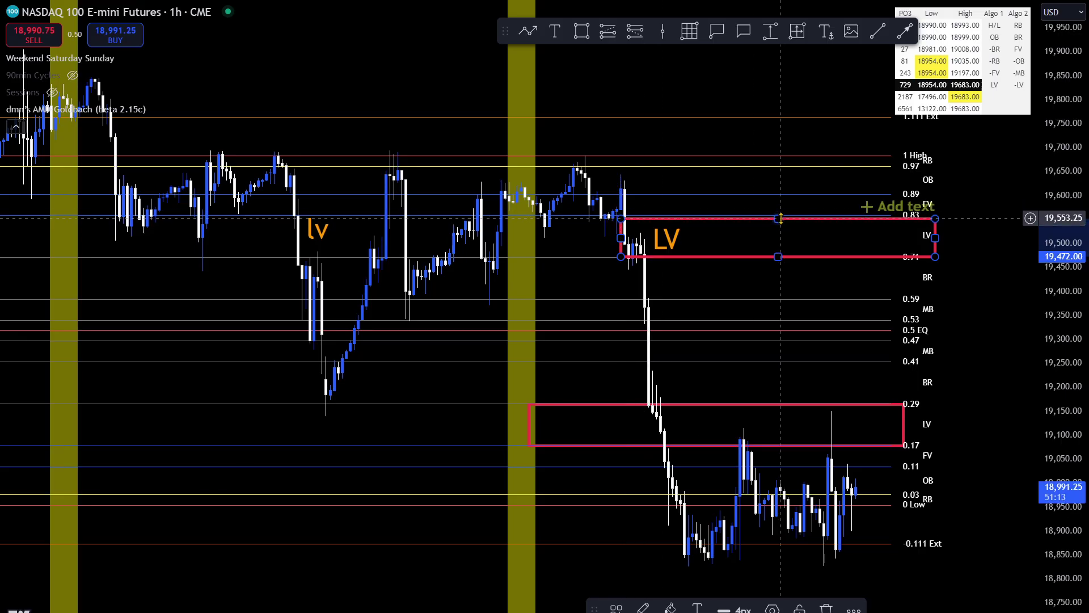
{"action": "left_click_drag", "start_coordinate": [779, 218], "coordinate": [779, 215]}
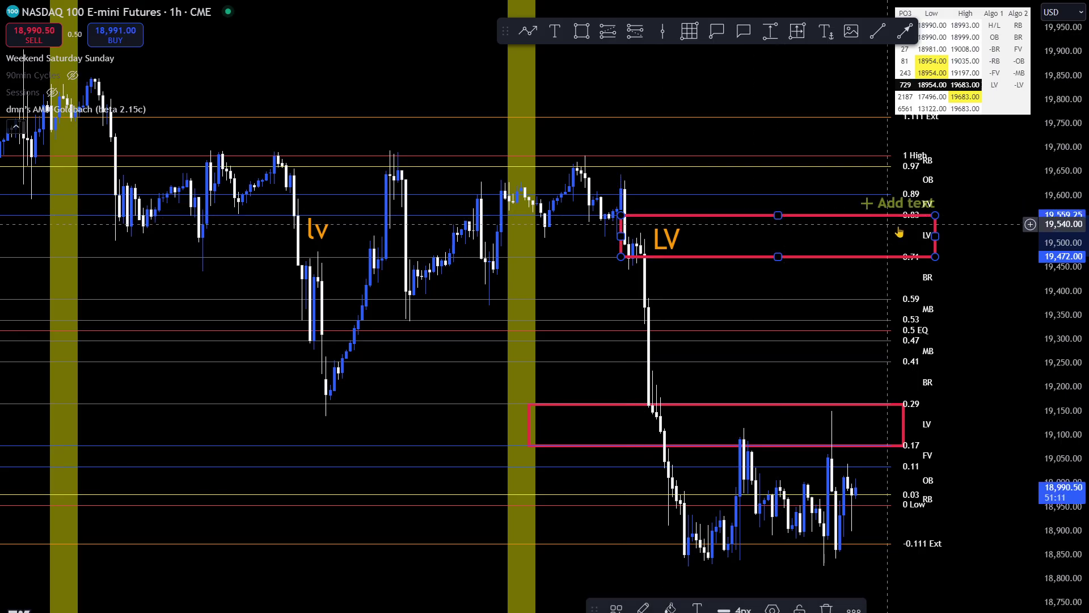
{"action": "left_click", "coordinate": [974, 275]}
{"action": "scroll", "coordinate": [722, 468], "scroll_direction": "up", "scroll_amount": 3}
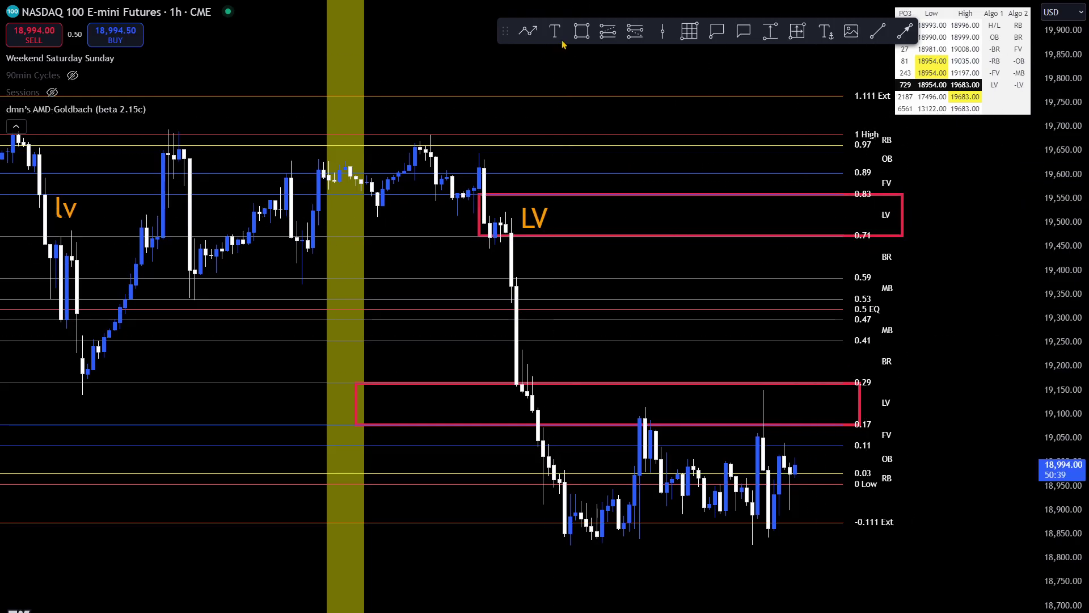
Draw a four-point path arrow from the empty area above the 0.97 level to the LV label inside the upper rectangle
{"action": "left_click", "coordinate": [528, 32]}
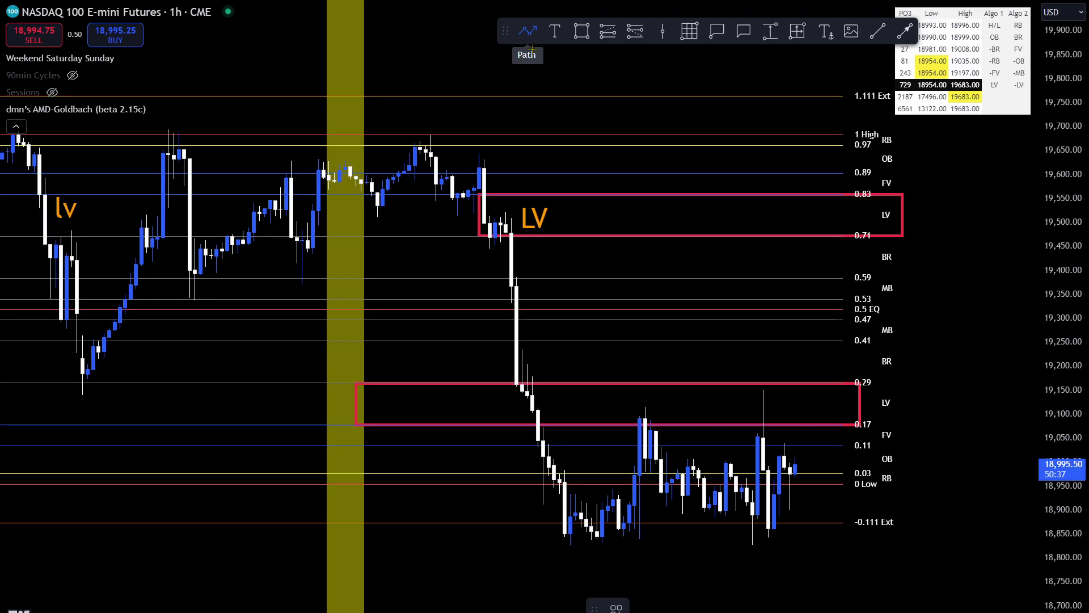
{"action": "left_click", "coordinate": [657, 111]}
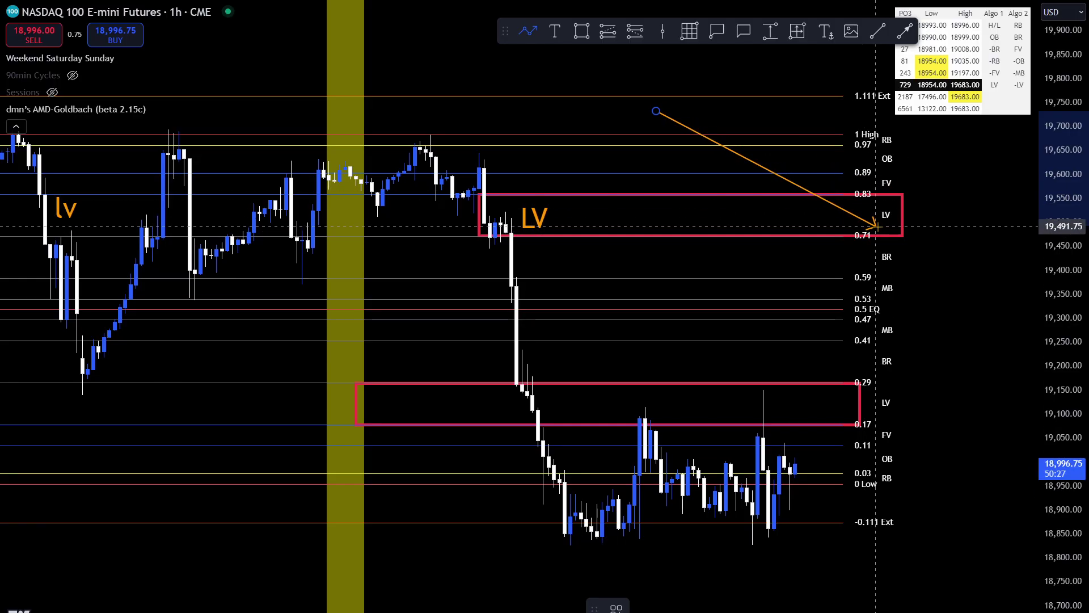
{"action": "left_click", "coordinate": [774, 123]}
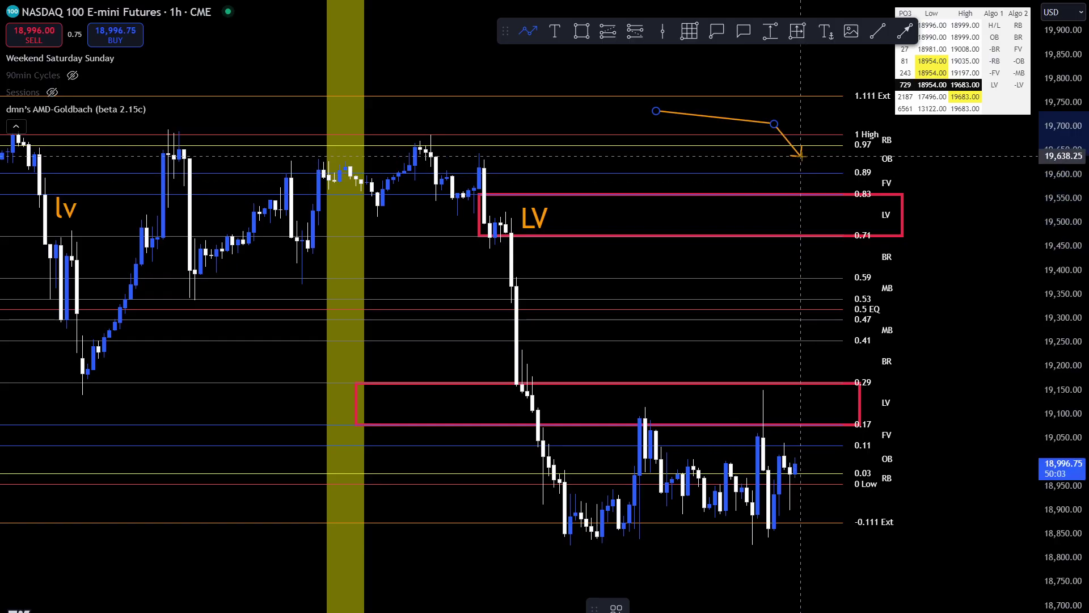
{"action": "left_click", "coordinate": [800, 156]}
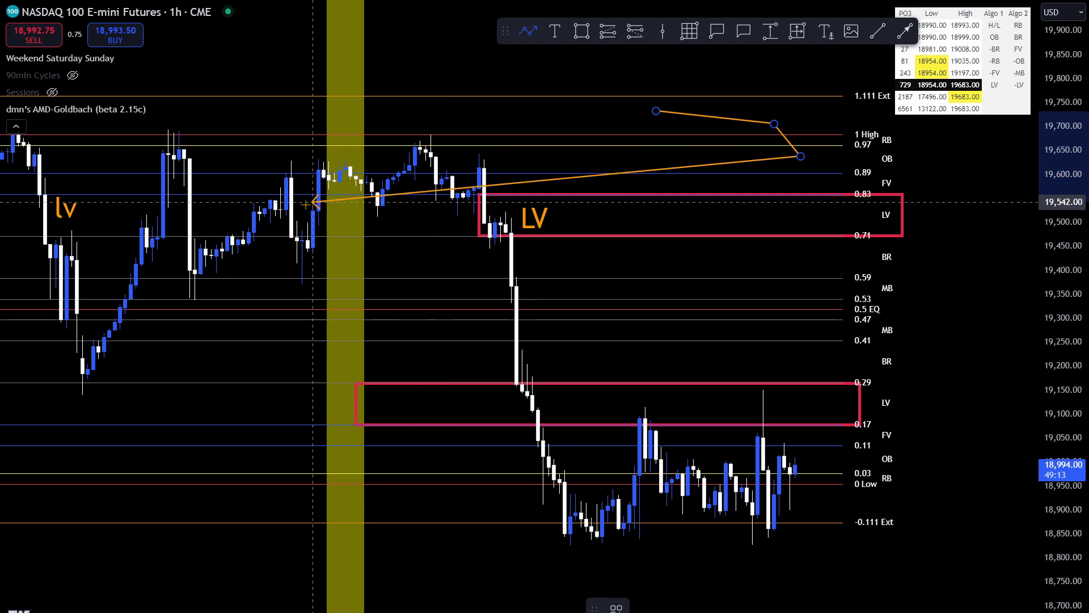
{"action": "double_click", "coordinate": [571, 214]}
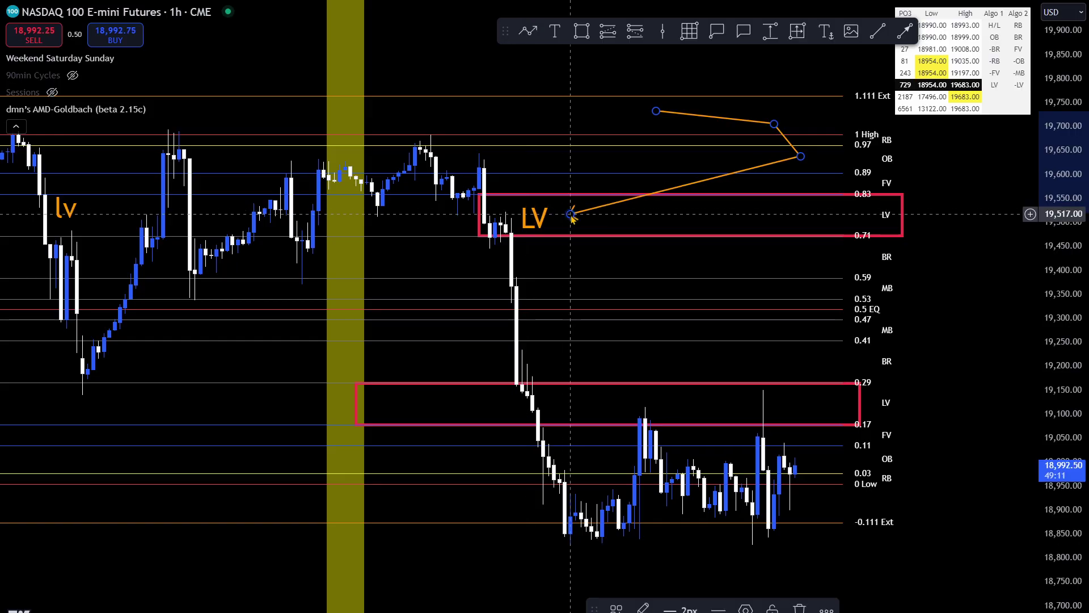
{"action": "left_click", "coordinate": [669, 333]}
{"action": "scroll", "coordinate": [669, 333], "scroll_direction": "up", "scroll_amount": 1}
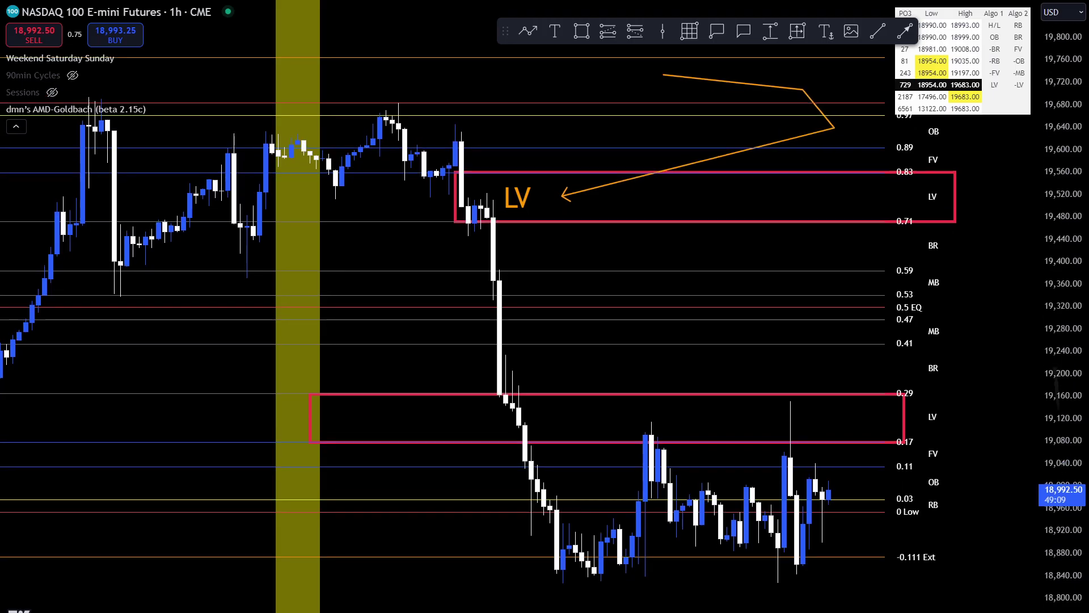
Examine the price action around the two LV-labelled drops against the marked 0.71–0.83 and 0.17–0.29 zones
{"action": "left_click_drag", "start_coordinate": [990, 341], "coordinate": [781, 384]}
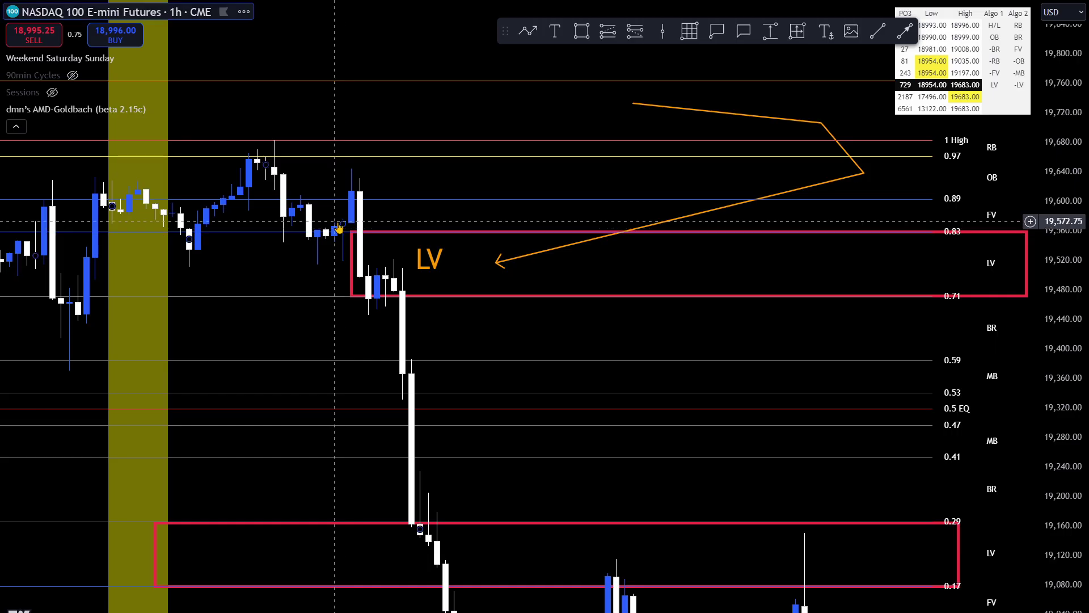
{"action": "scroll", "coordinate": [339, 226], "scroll_direction": "down", "scroll_amount": 2}
{"action": "scroll", "coordinate": [831, 440], "scroll_direction": "down", "scroll_amount": 4}
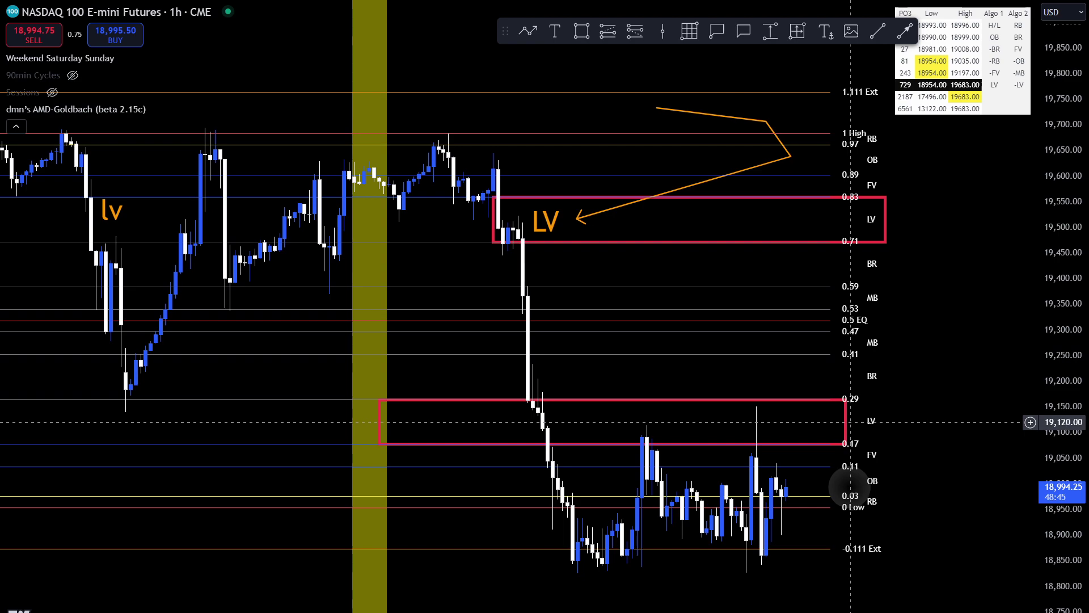
{"action": "left_click_drag", "start_coordinate": [850, 423], "coordinate": [1028, 460]}
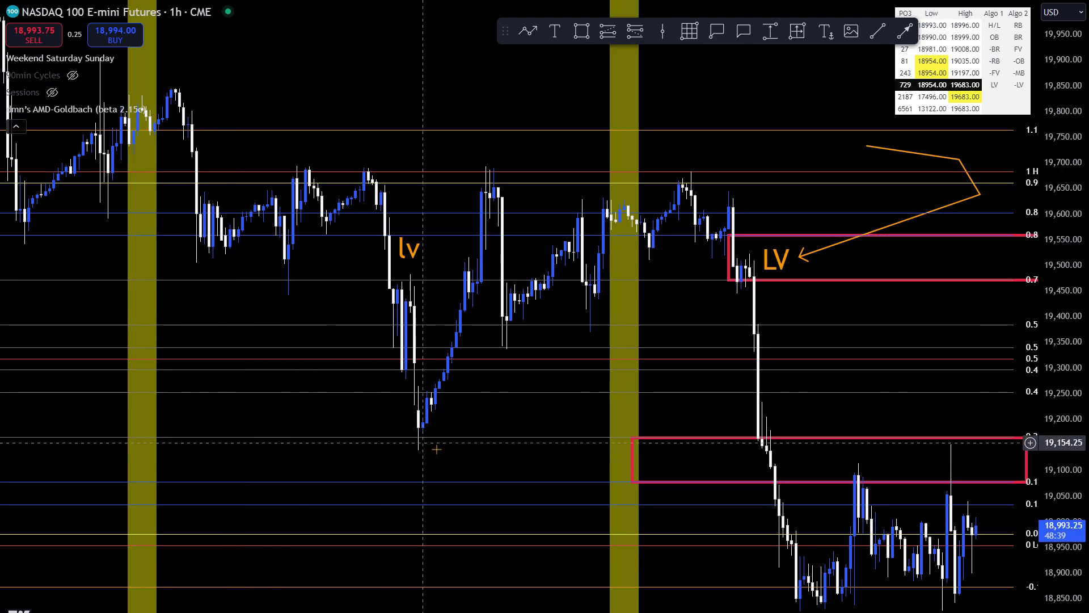
{"action": "left_click_drag", "start_coordinate": [722, 404], "coordinate": [537, 390]}
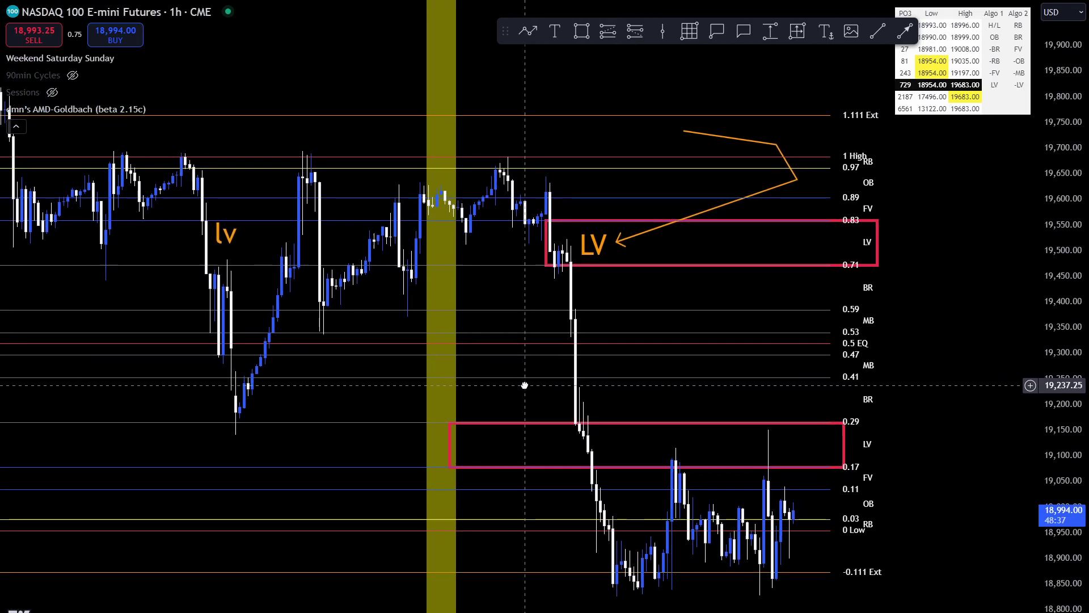
{"action": "left_click", "coordinate": [543, 219]}
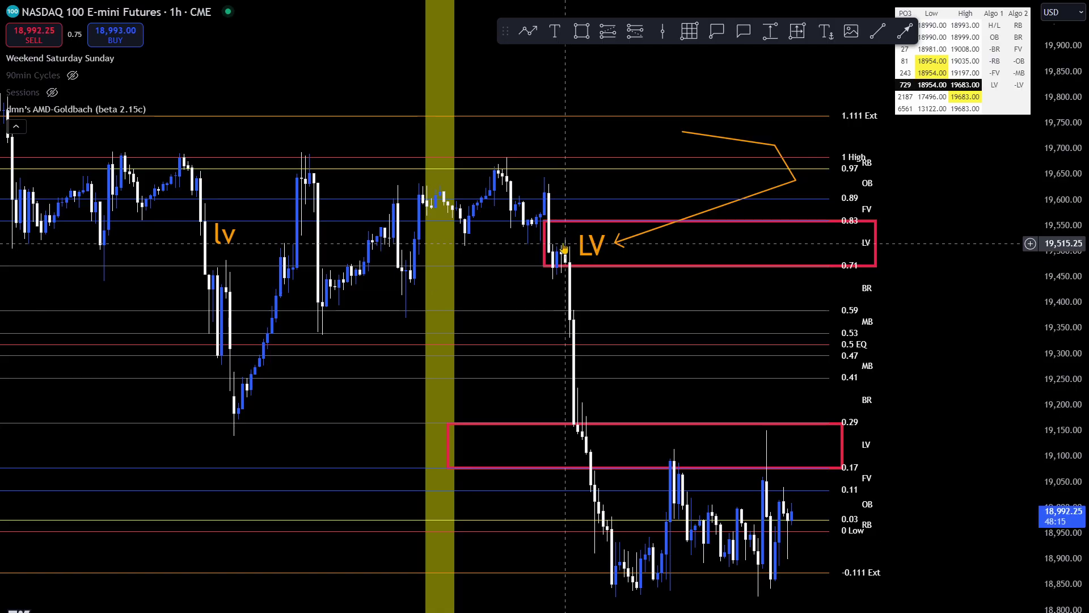
{"action": "left_click", "coordinate": [574, 265]}
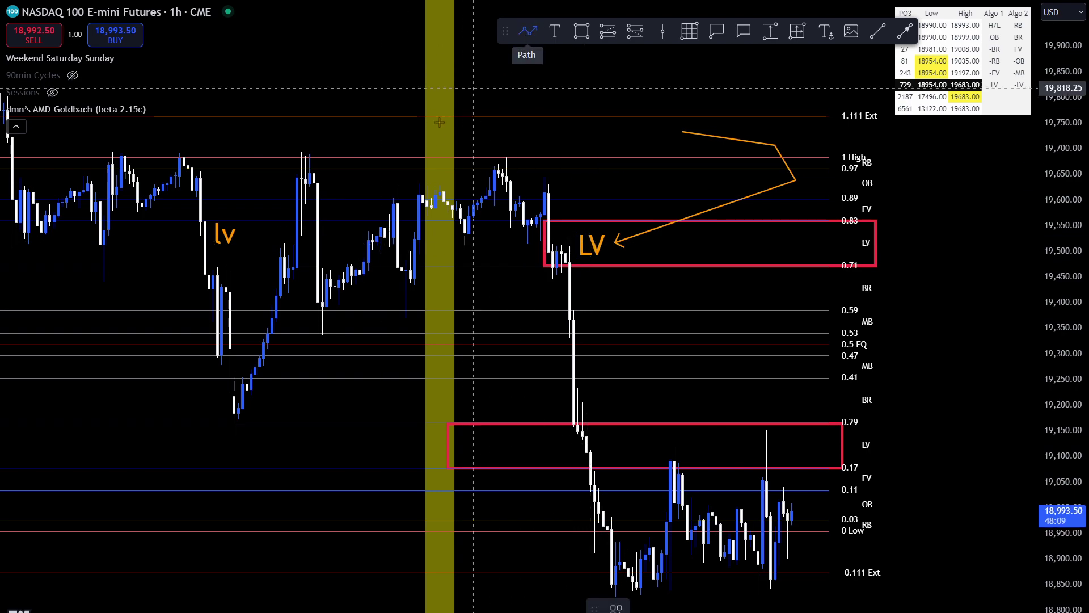
Draw a straight path arrow from beside the earlier lv drop down to about 19,006, below the lower LV rectangle
{"action": "left_click", "coordinate": [163, 306]}
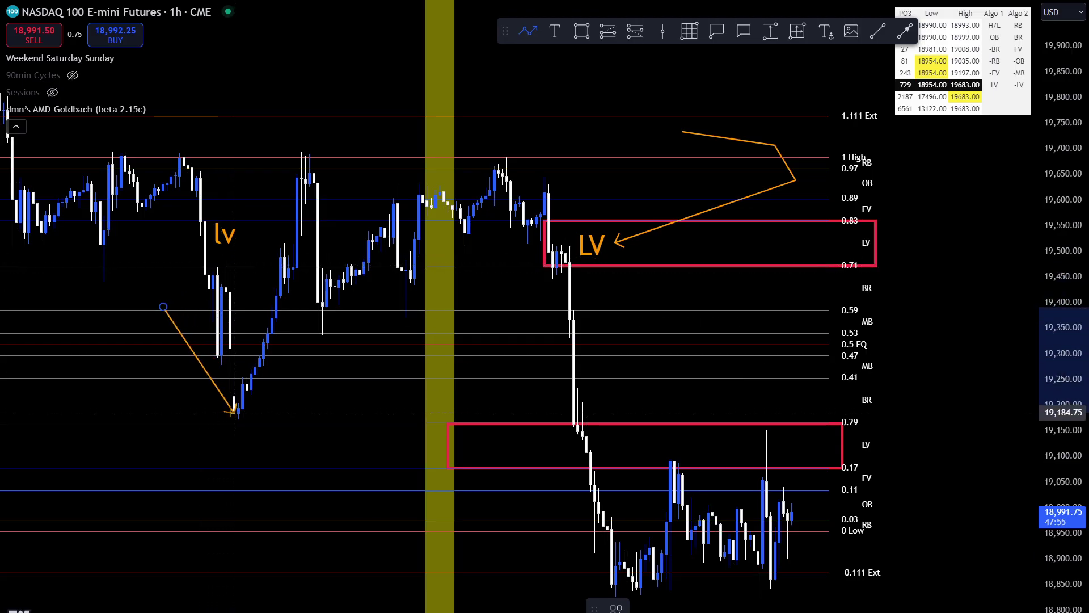
{"action": "left_click", "coordinate": [230, 391]}
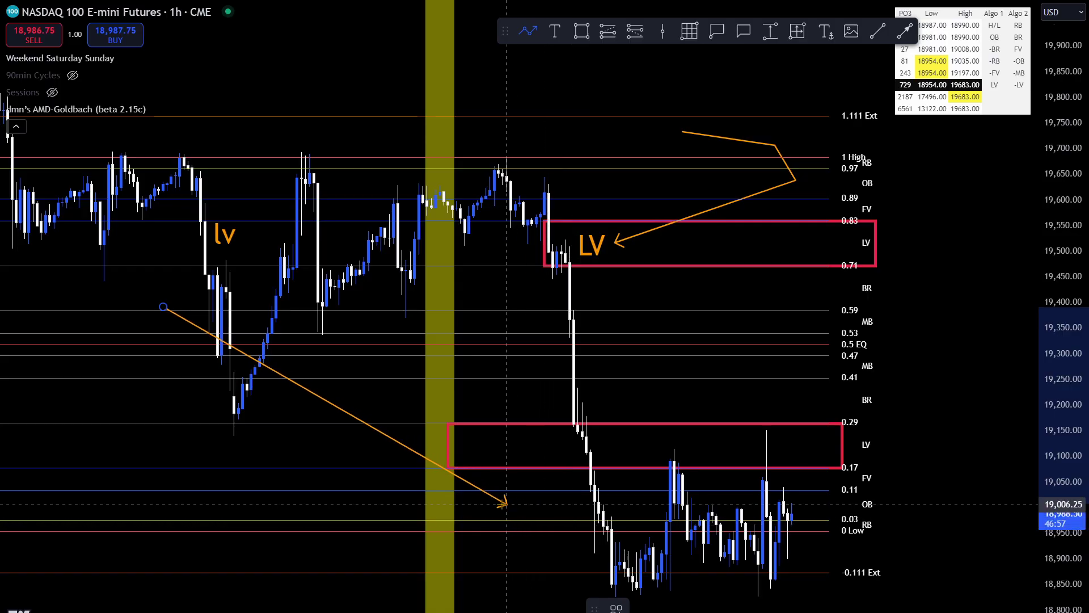
{"action": "left_click", "coordinate": [503, 505]}
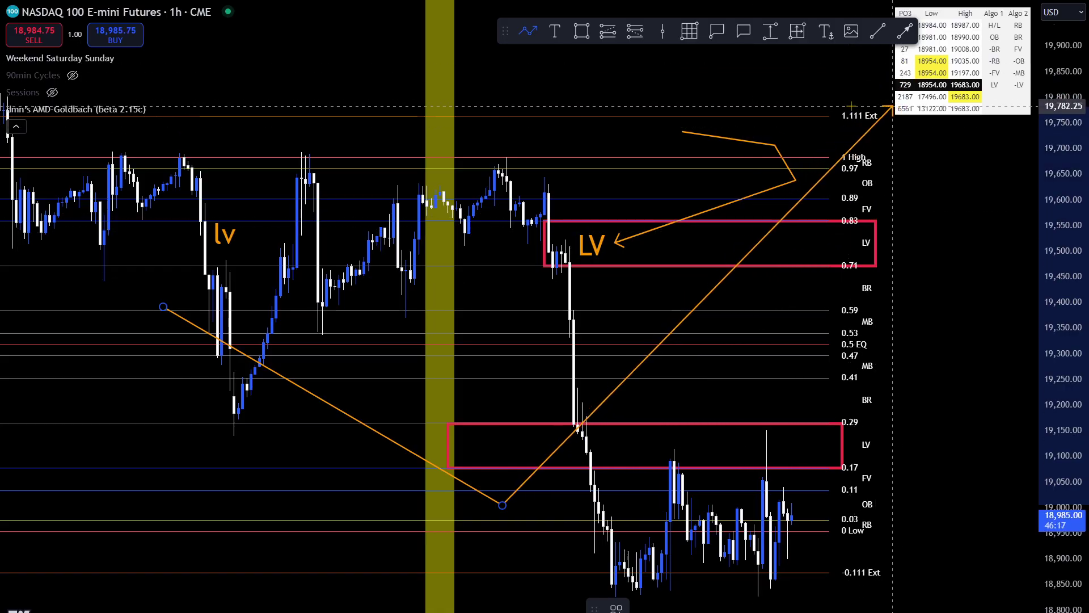
{"action": "key", "text": "Escape"}
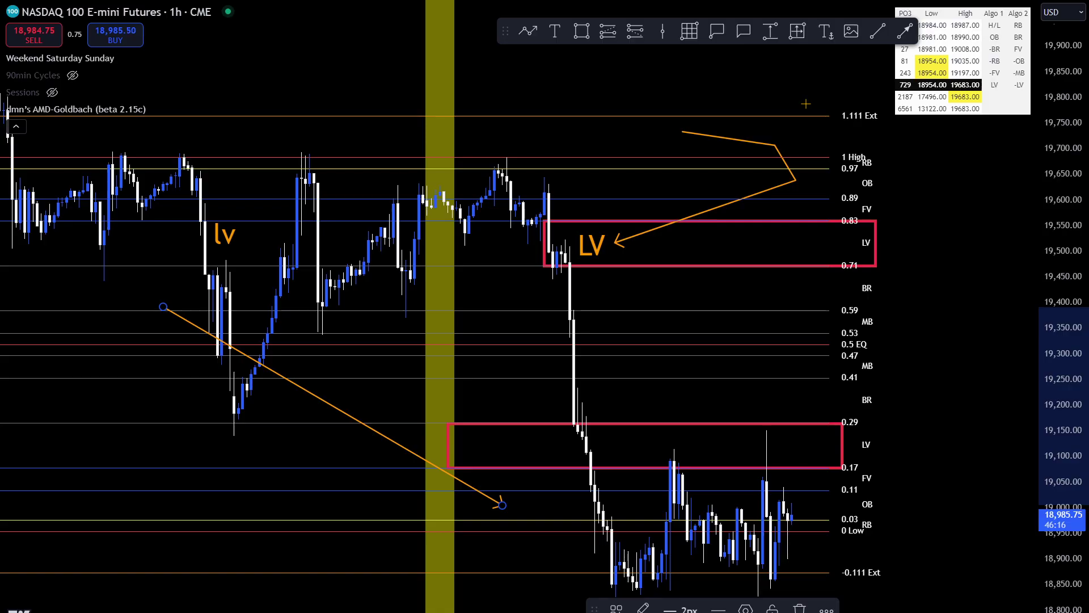
Remove all drawings from the chart and switch the symbol to E-mini S&P 500 Futures (Sep 2024)
{"action": "right_click", "coordinate": [922, 321]}
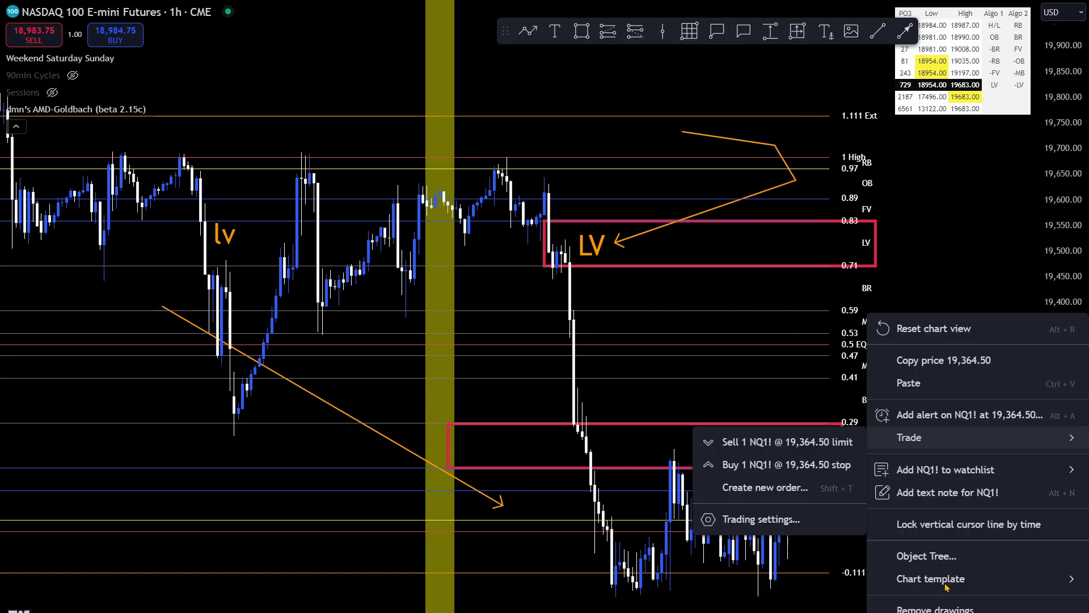
{"action": "left_click", "coordinate": [924, 609]}
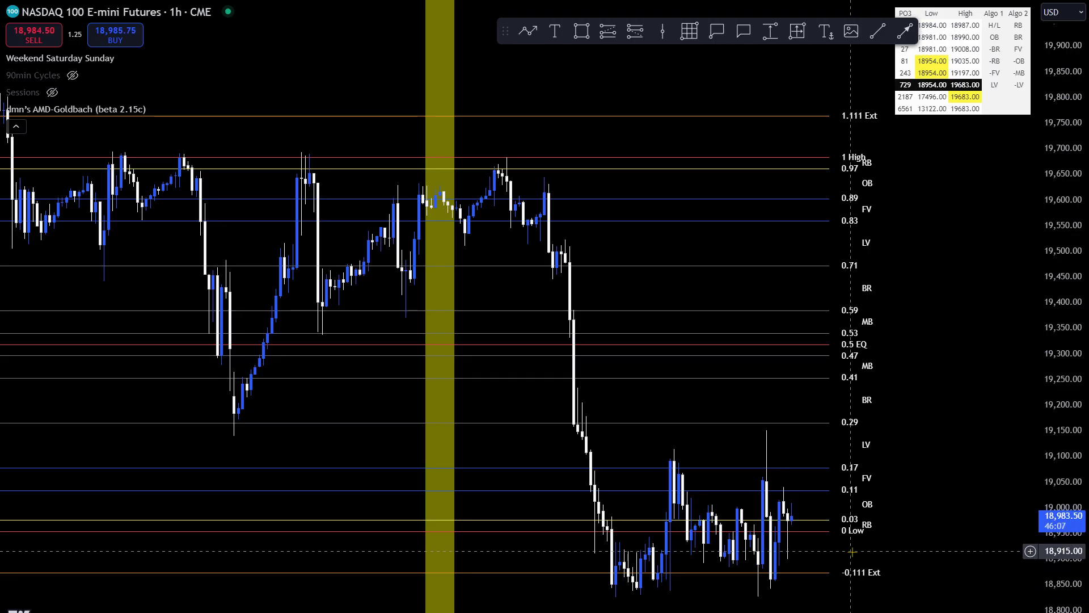
{"action": "key", "text": "Down"}
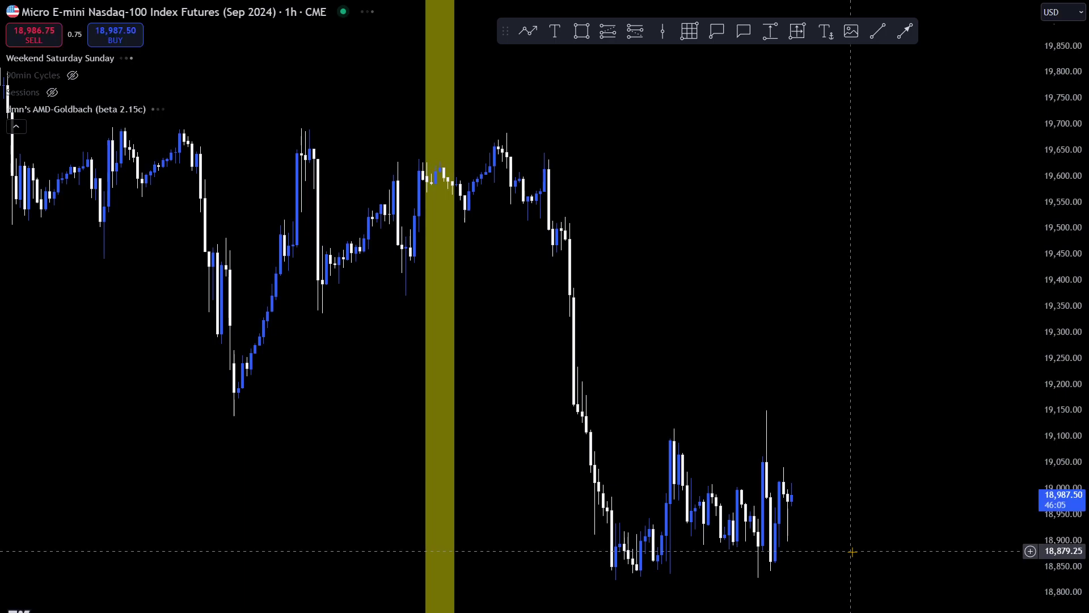
{"action": "key", "text": "Down"}
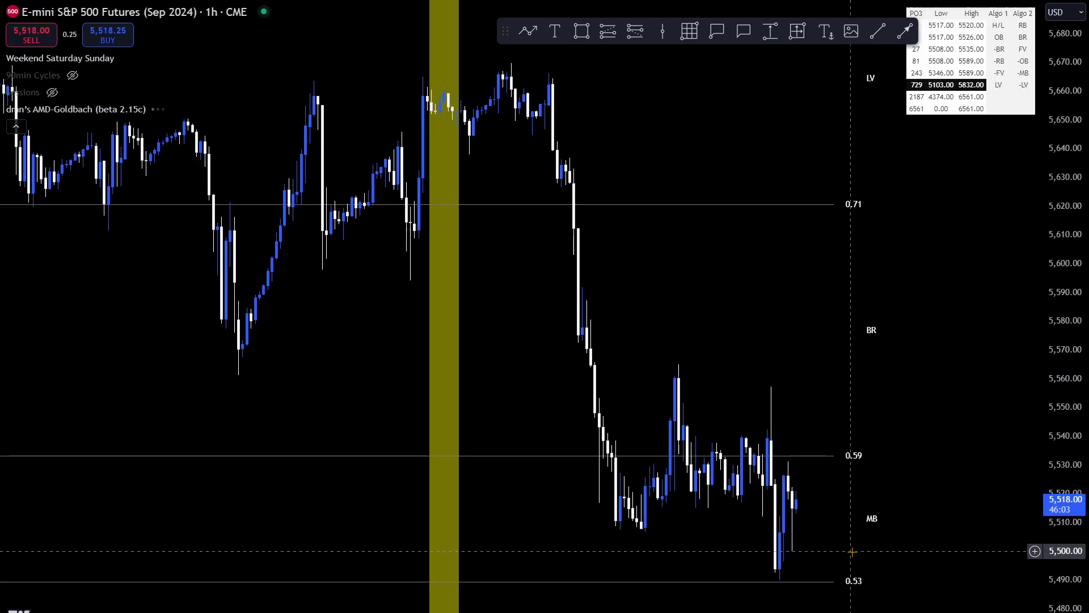
Set the PO3 Number of the AMD-Goldbach indicator to 243
{"action": "double_click", "coordinate": [952, 72]}
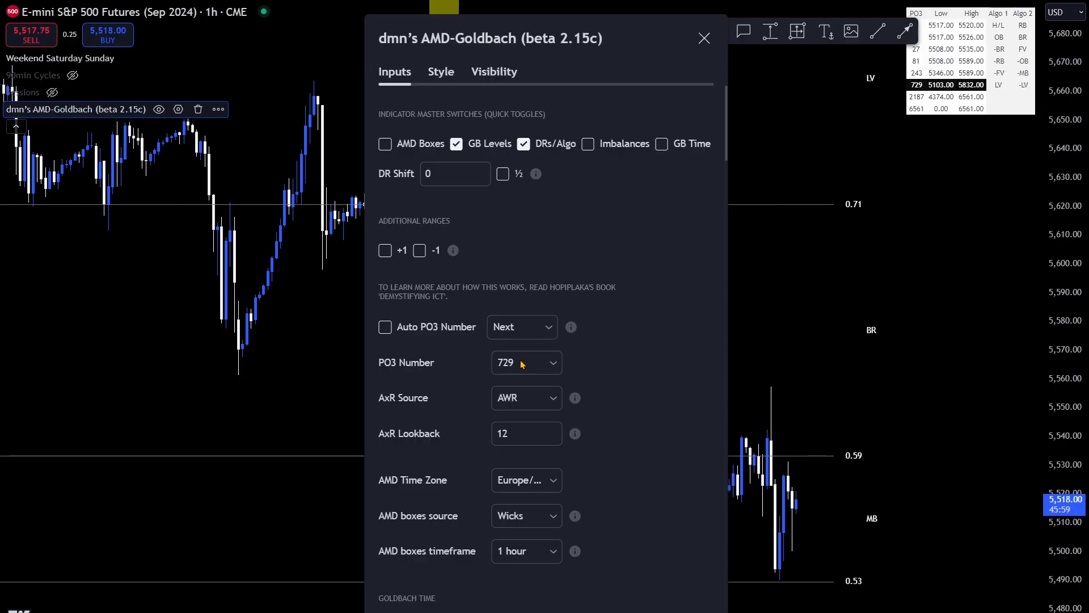
{"action": "left_click", "coordinate": [521, 364]}
{"action": "left_click", "coordinate": [508, 482]}
{"action": "key", "text": "Escape"}
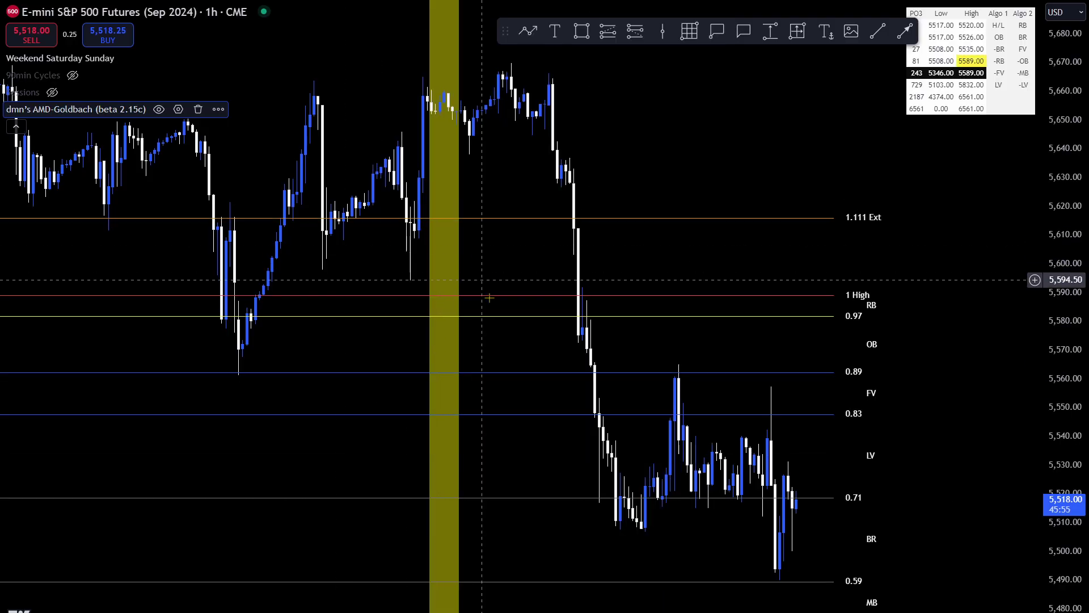
Reset the chart view and bring more price history and the lower Goldbach levels down to 0.29 into view
{"action": "right_click", "coordinate": [714, 213]}
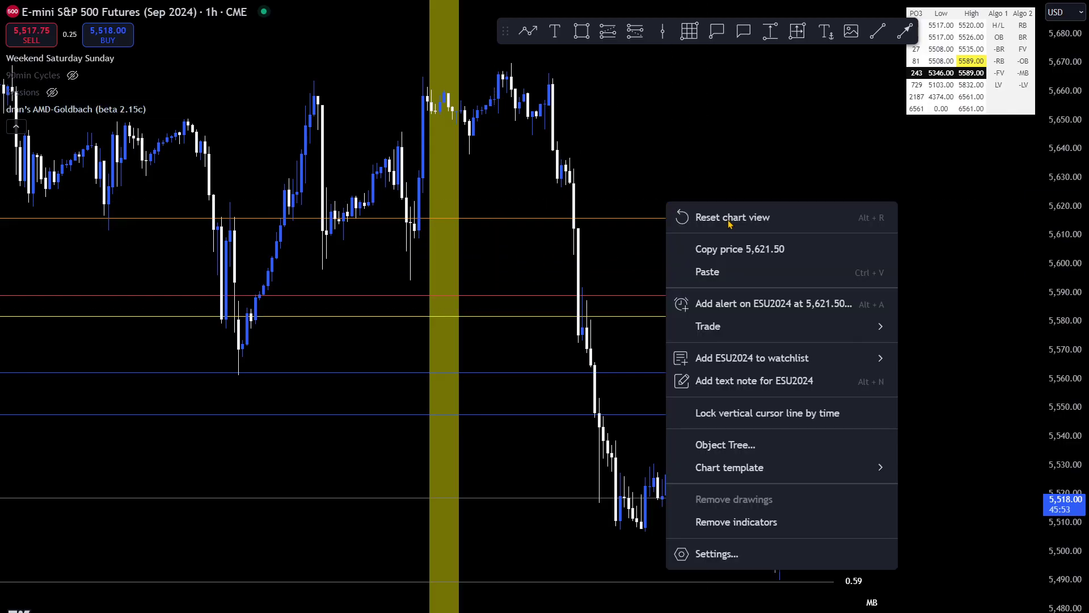
{"action": "left_click", "coordinate": [727, 220]}
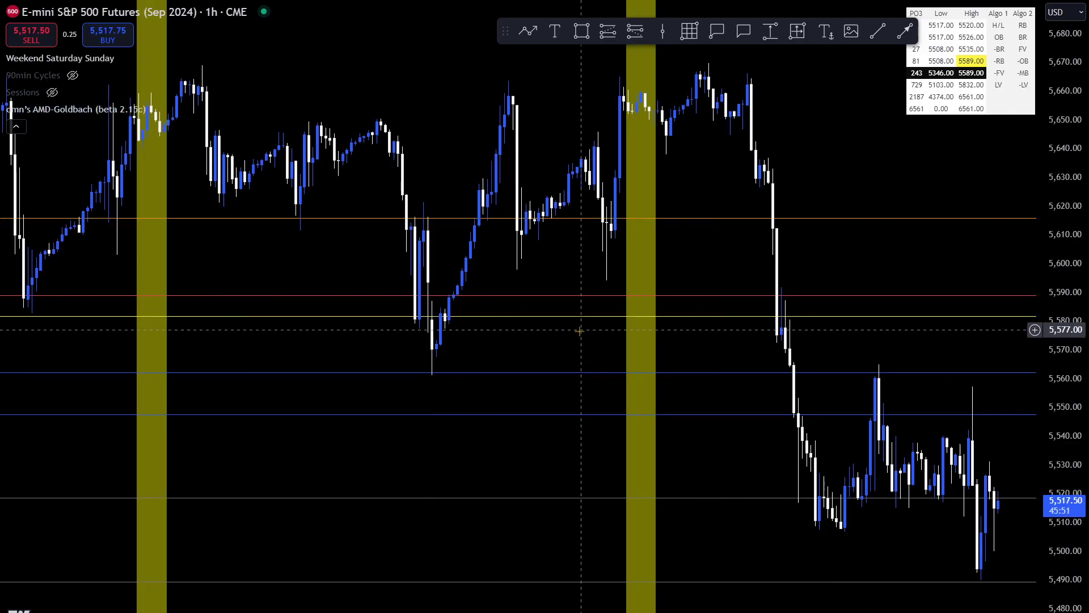
{"action": "scroll", "coordinate": [580, 333], "scroll_direction": "down", "scroll_amount": 2}
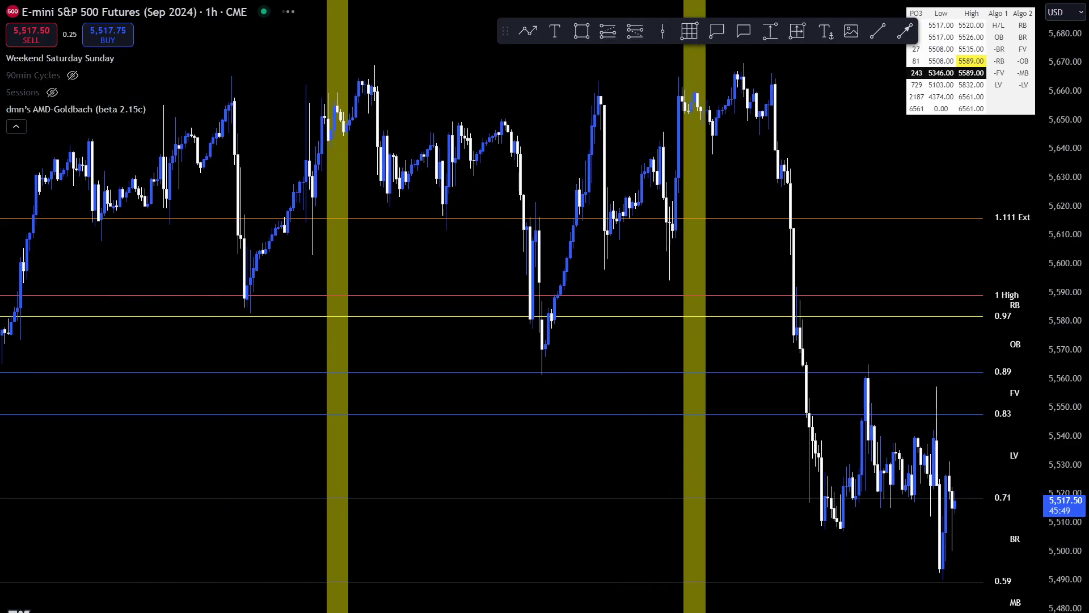
{"action": "left_click_drag", "start_coordinate": [580, 333], "coordinate": [491, 243]}
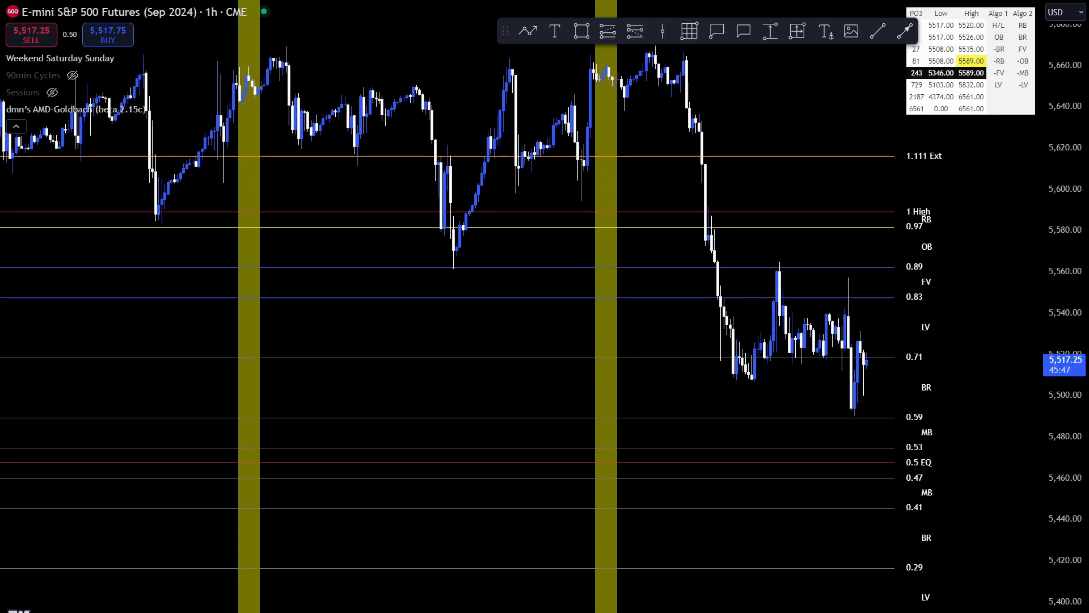
Set the PO3 Number of the AMD-Goldbach indicator to 81
{"action": "left_click_drag", "start_coordinate": [736, 389], "coordinate": [644, 452]}
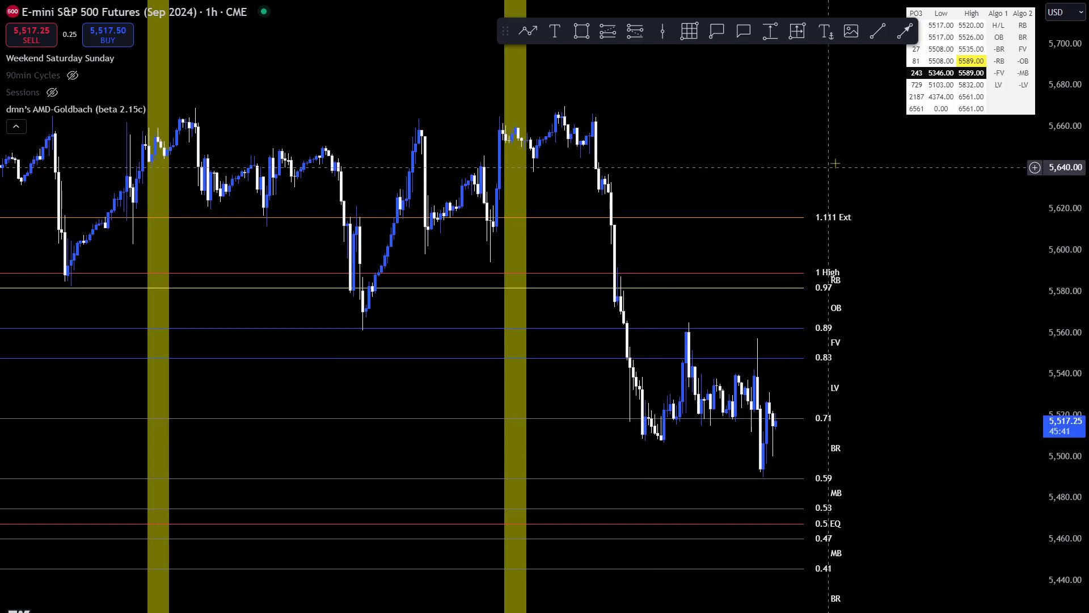
{"action": "double_click", "coordinate": [854, 251]}
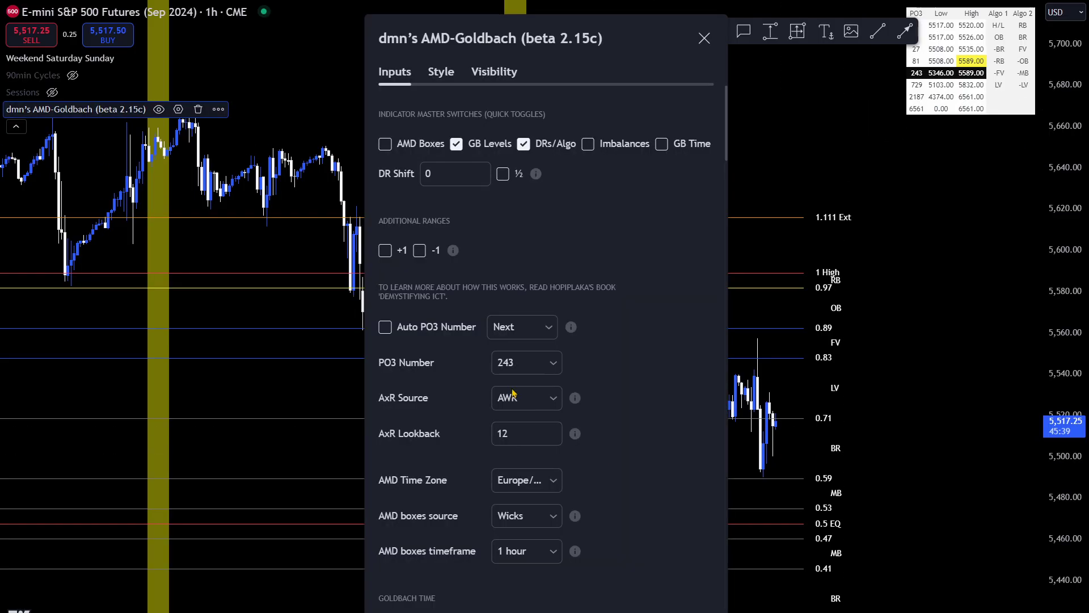
{"action": "left_click", "coordinate": [508, 376]}
{"action": "left_click", "coordinate": [524, 459]}
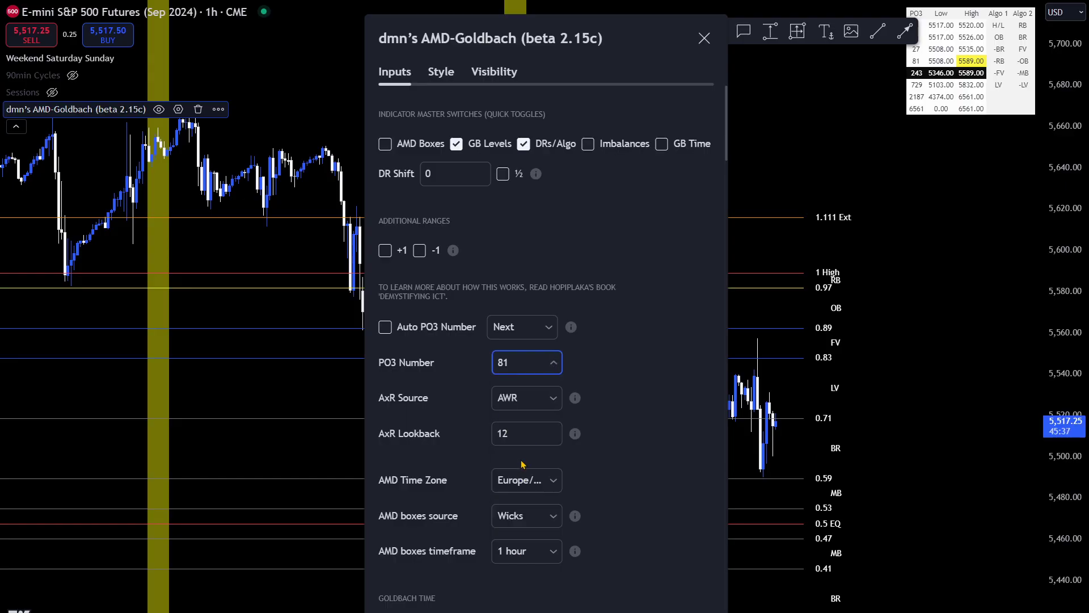
{"action": "key", "text": "Escape"}
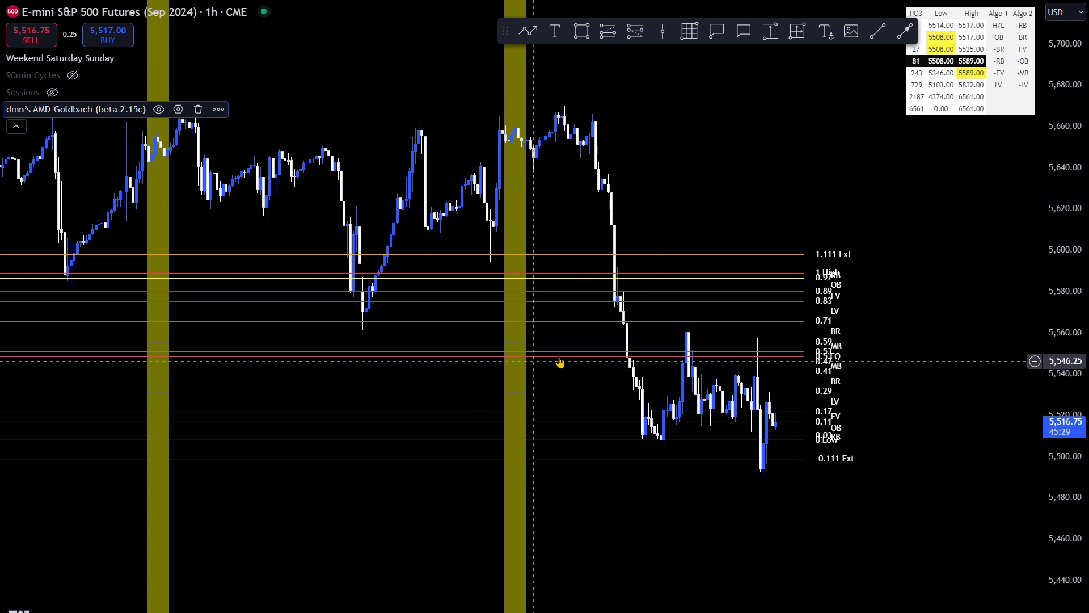
Enable the +1 additional range in the AMD-Goldbach indicator
{"action": "double_click", "coordinate": [580, 278]}
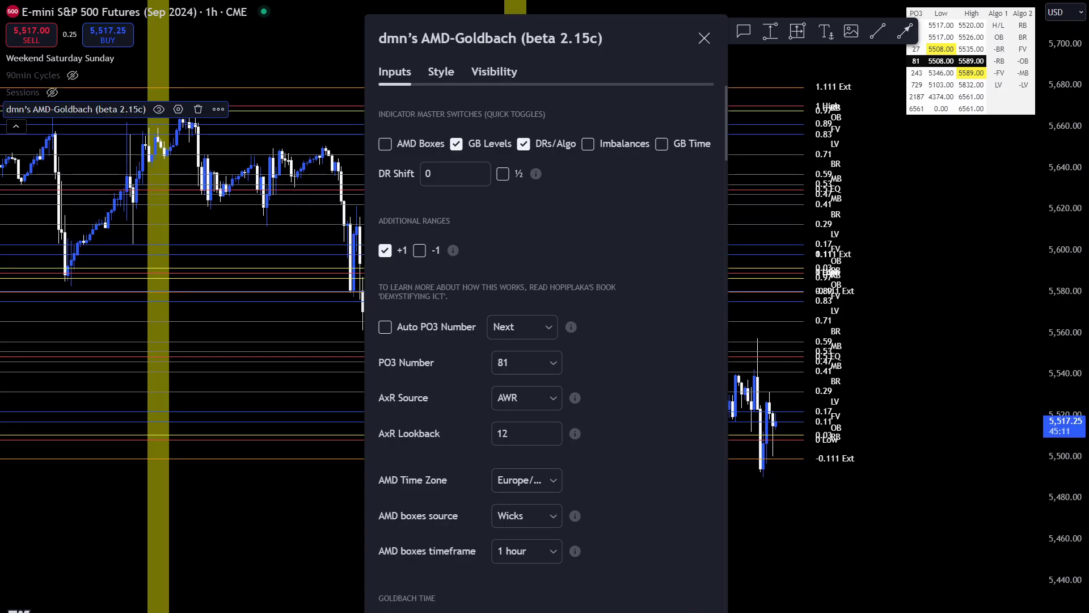
{"action": "key", "text": "Escape"}
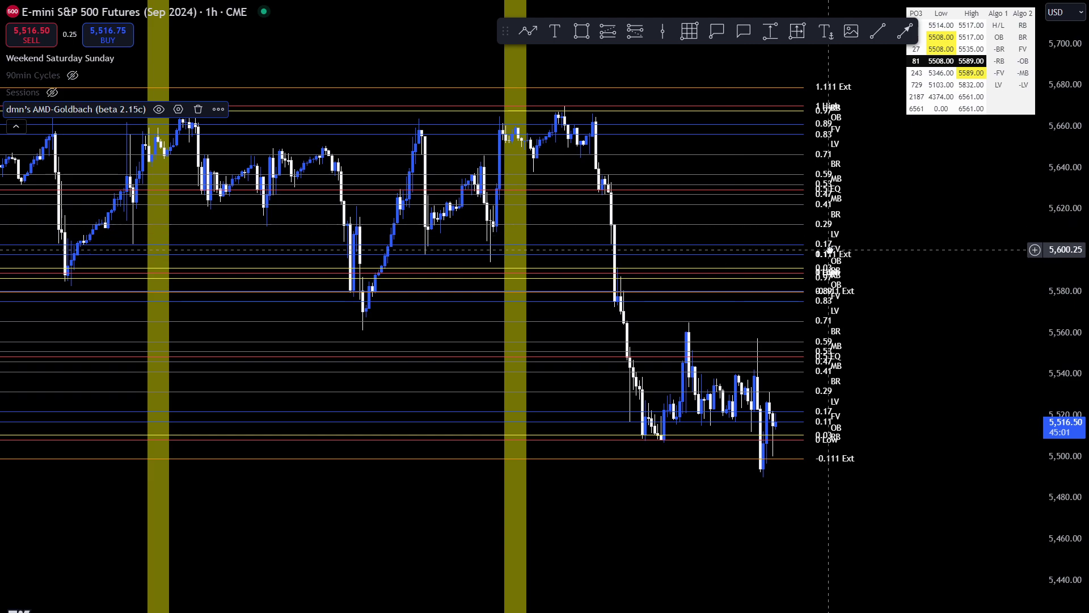
{"action": "left_click_drag", "start_coordinate": [920, 292], "coordinate": [979, 286]}
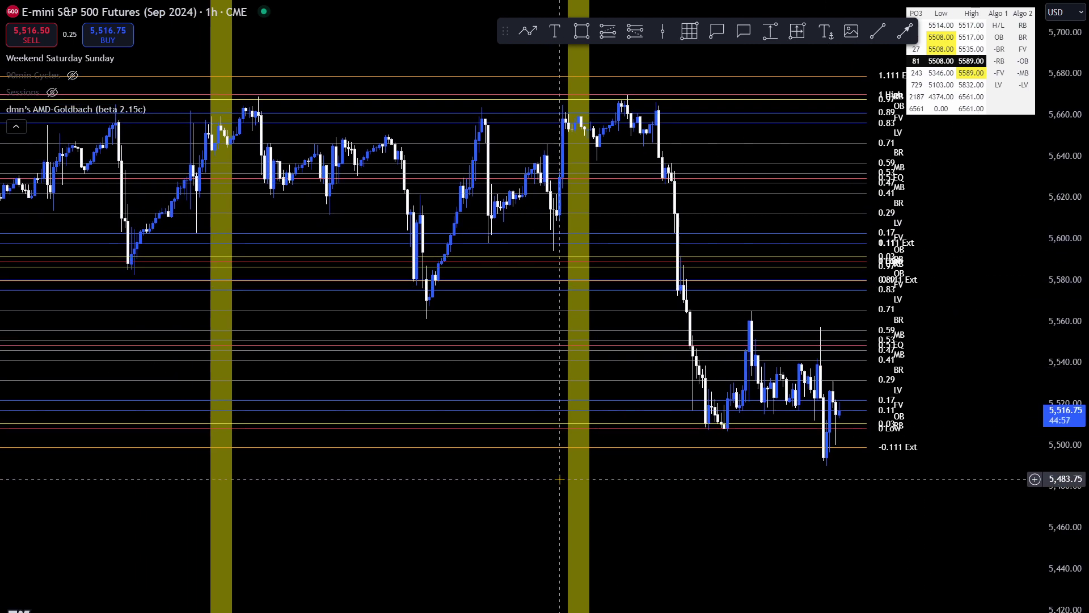
{"action": "left_click_drag", "start_coordinate": [480, 518], "coordinate": [391, 560]}
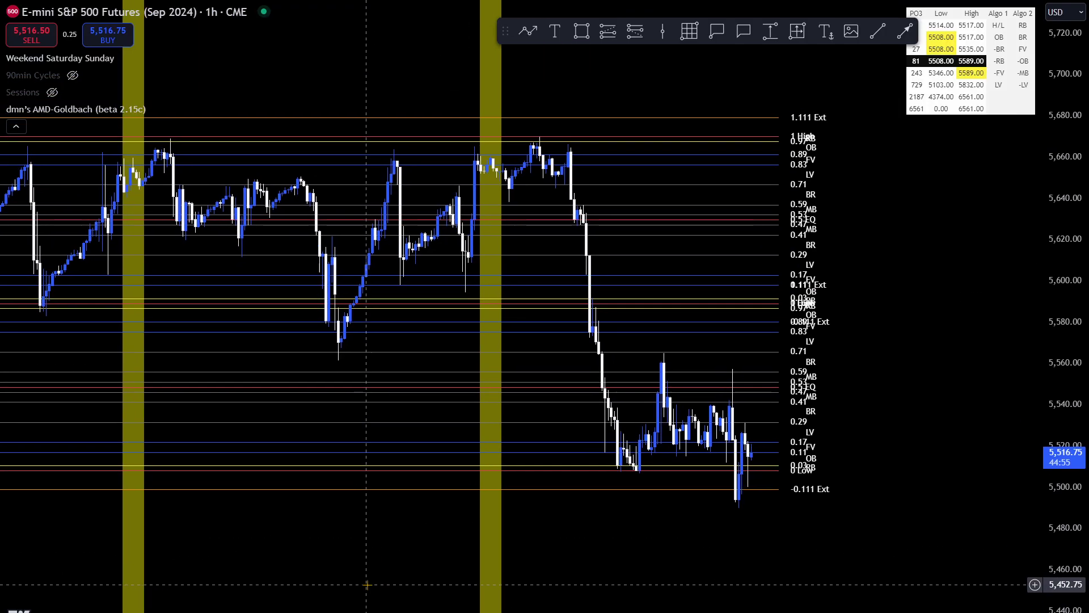
{"action": "left_click", "coordinate": [582, 34]}
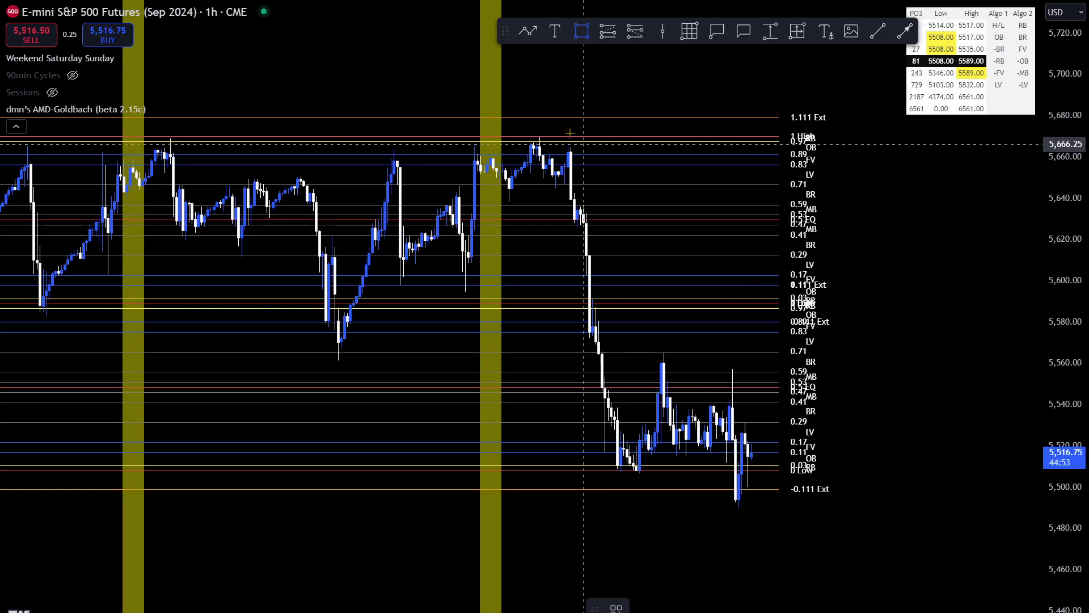
{"action": "left_click", "coordinate": [553, 98]}
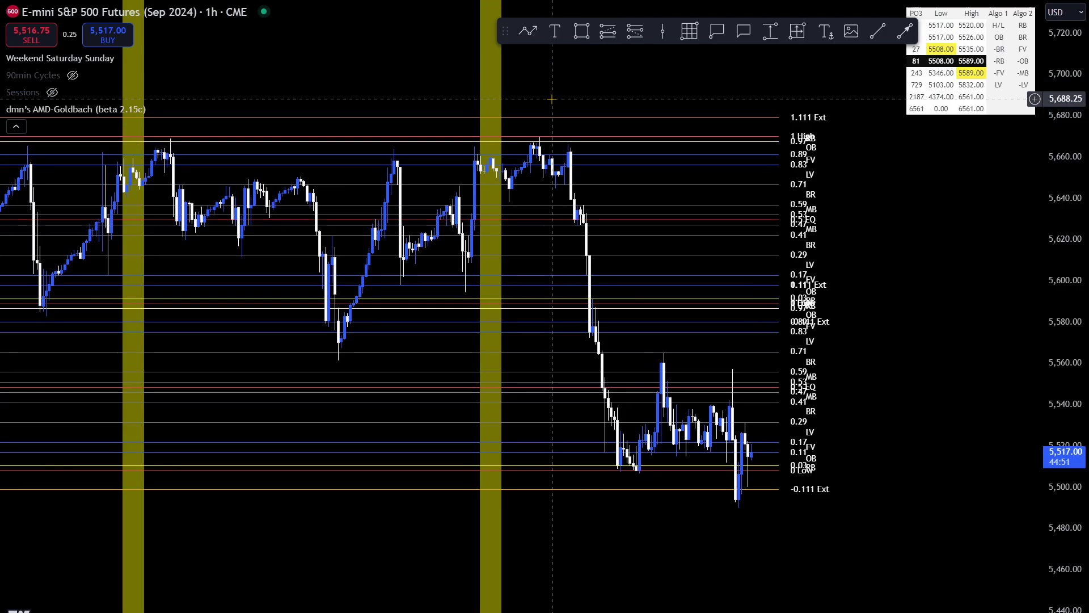
{"action": "key", "text": "ctrl+z"}
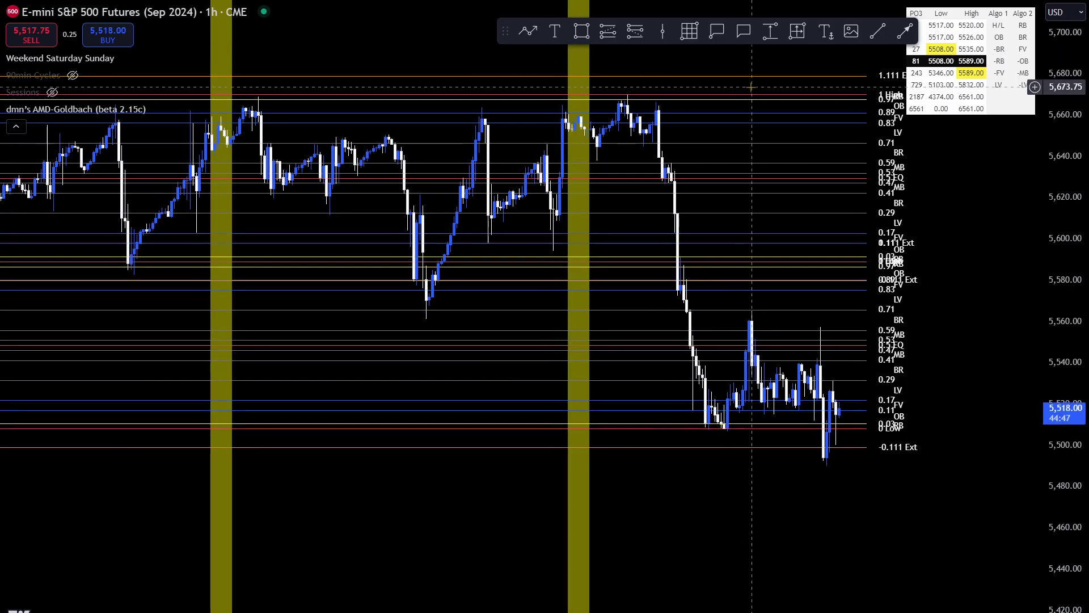
Draw a rectangle around the highs before the sell-off, spanning about 5,661 to 5,681.75
{"action": "left_click_drag", "start_coordinate": [750, 177], "coordinate": [695, 260]}
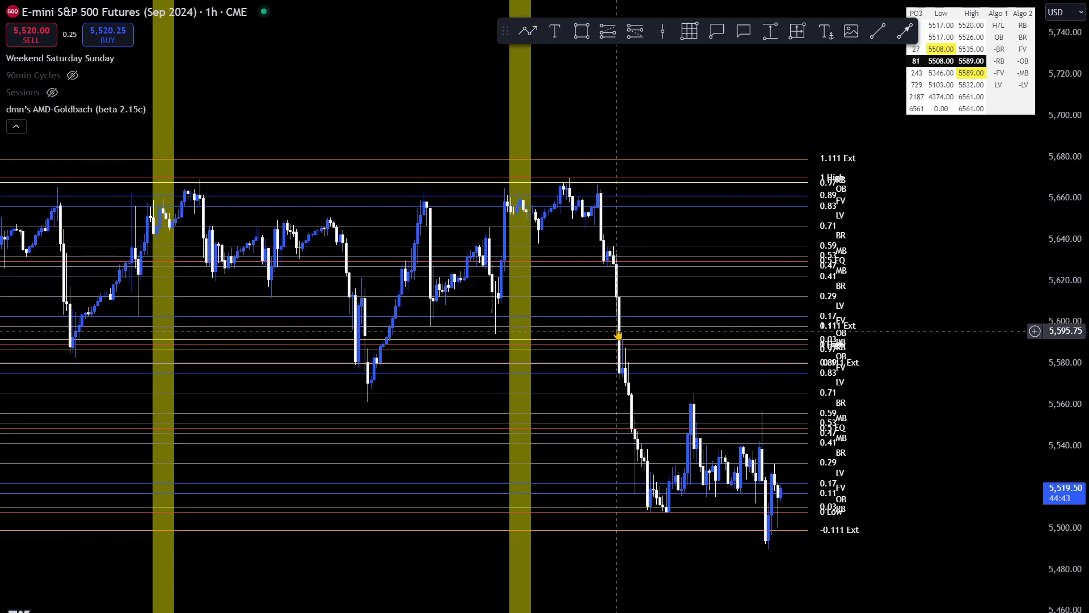
{"action": "left_click", "coordinate": [581, 29]}
{"action": "left_click_drag", "start_coordinate": [545, 153], "coordinate": [628, 196]}
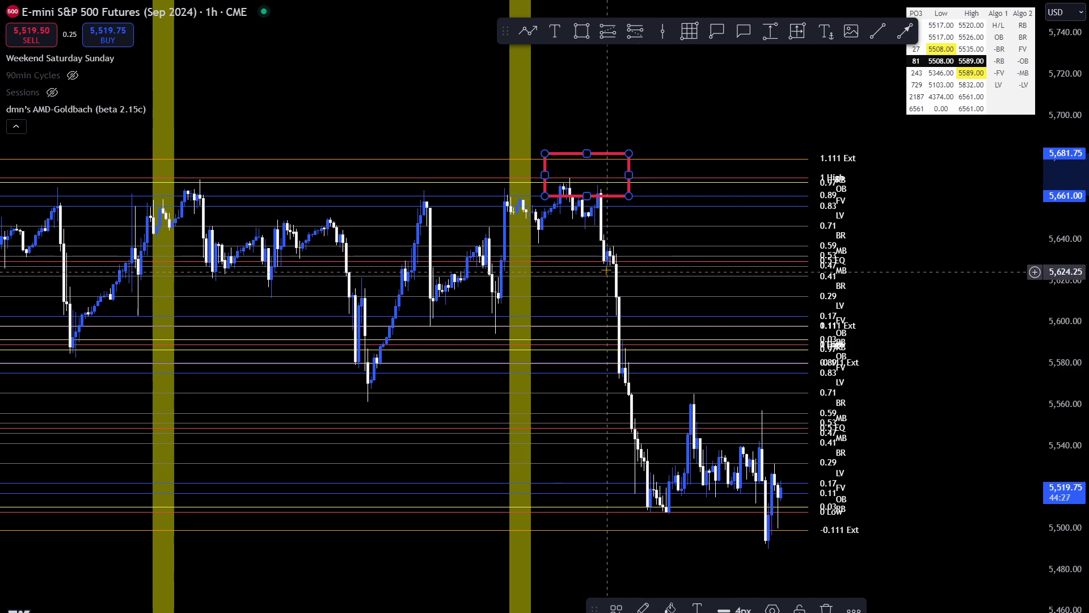
{"action": "mouse_move", "coordinate": [604, 146]}
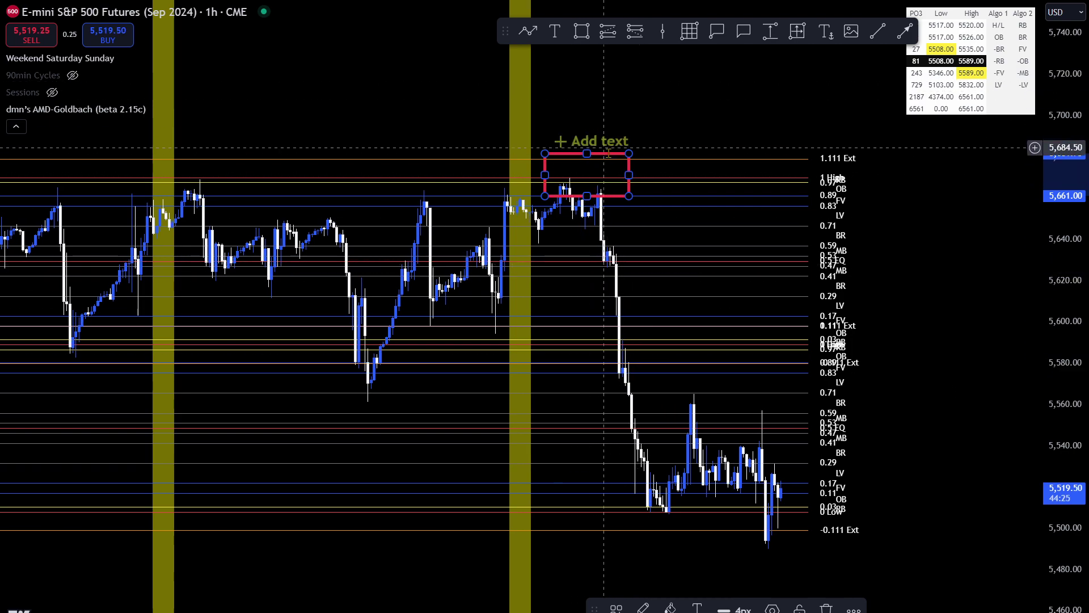
Draw a wide rectangle over the recent lows around the 0 Low level, spanning about 5,504.25 to 5,514
{"action": "left_click", "coordinate": [582, 30]}
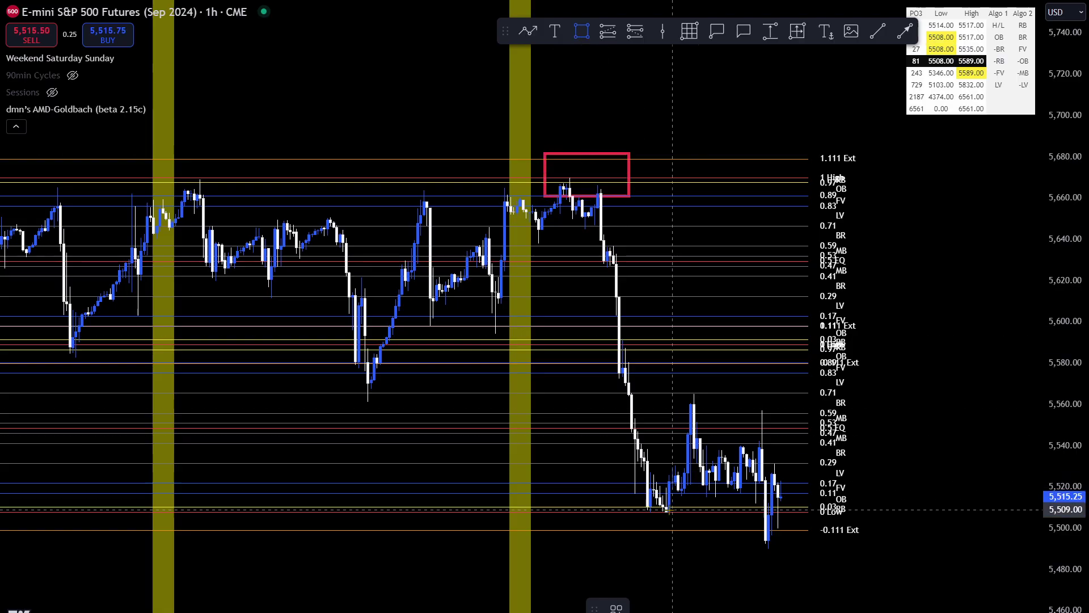
{"action": "left_click_drag", "start_coordinate": [625, 499], "coordinate": [827, 519]}
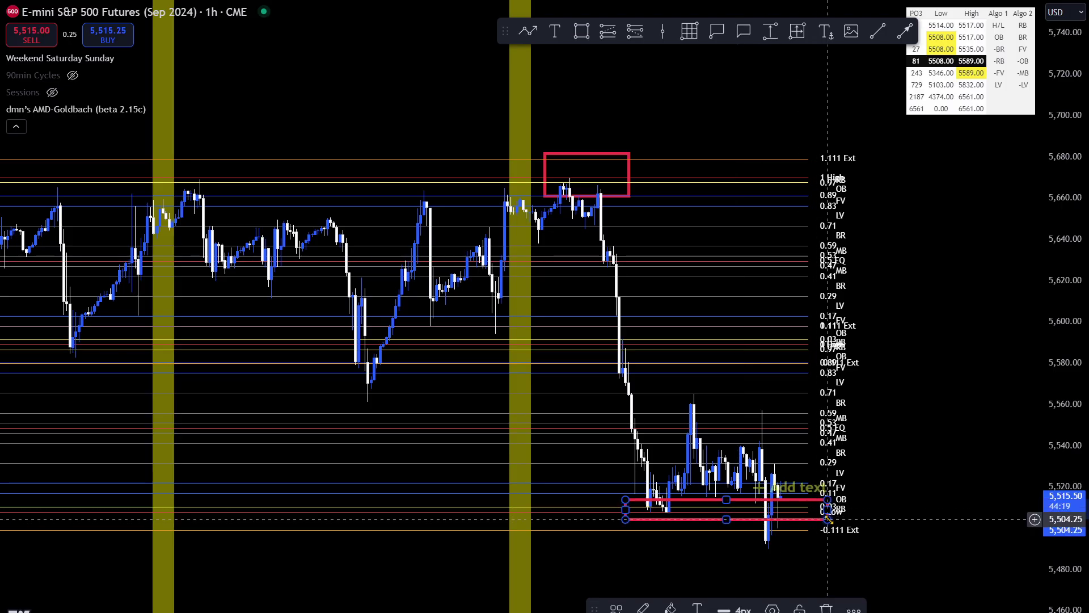
{"action": "left_click", "coordinate": [862, 548]}
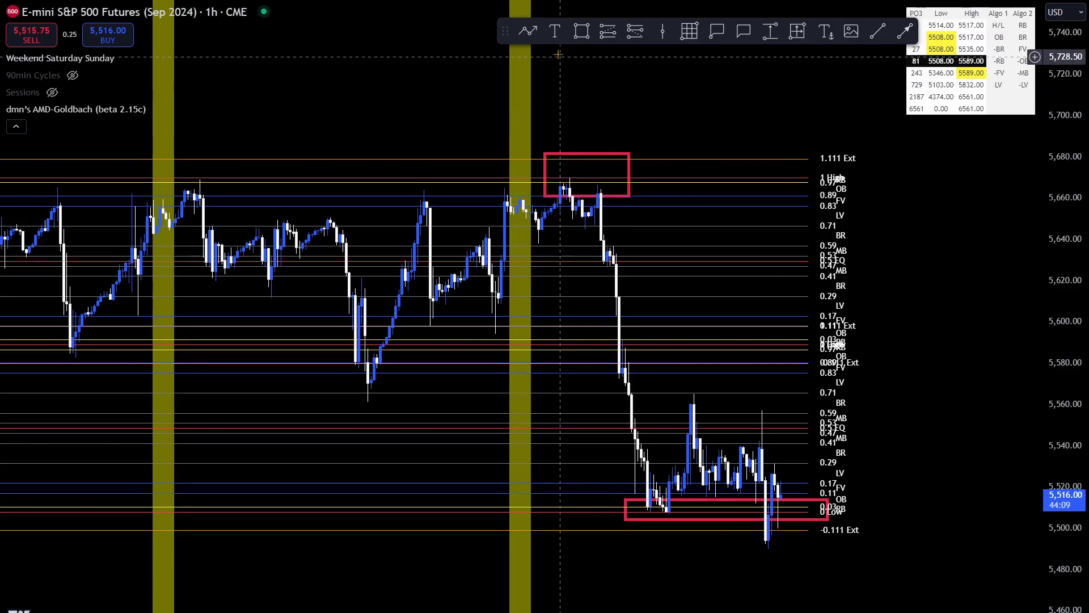
{"action": "left_click", "coordinate": [530, 32]}
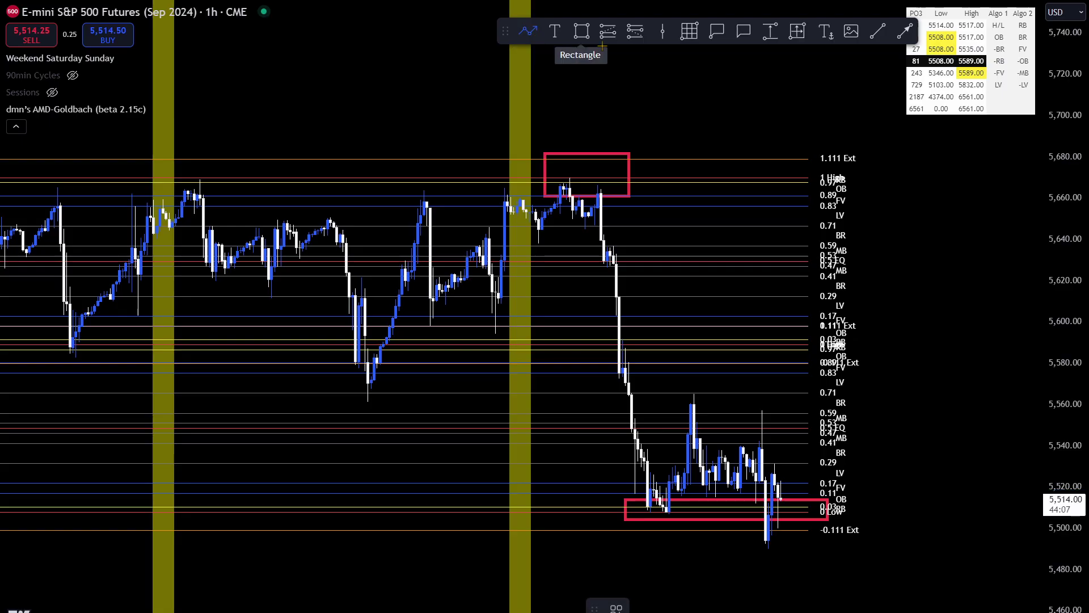
{"action": "left_click", "coordinate": [768, 108]}
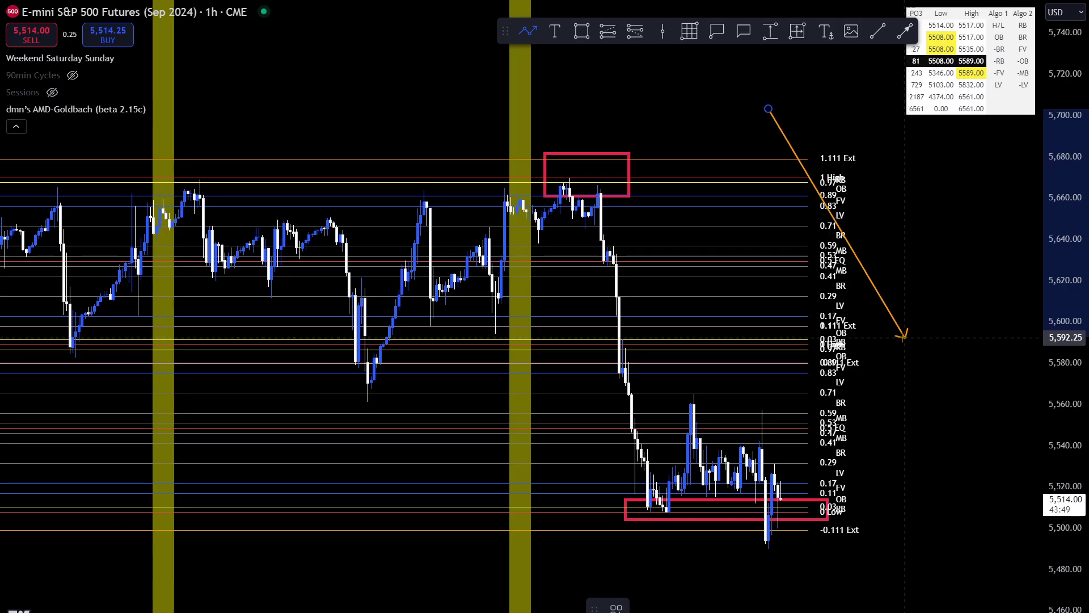
{"action": "key", "text": "Escape"}
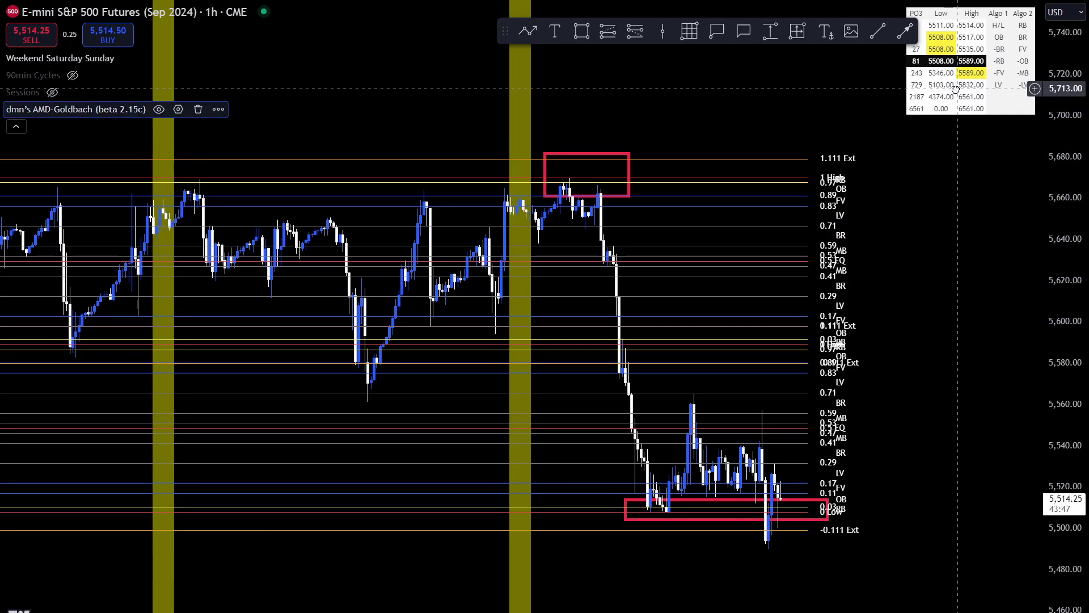
Turn off the +1 additional range and set the DR Shift of the AMD-Goldbach indicator to 1
{"action": "left_click", "coordinate": [178, 109]}
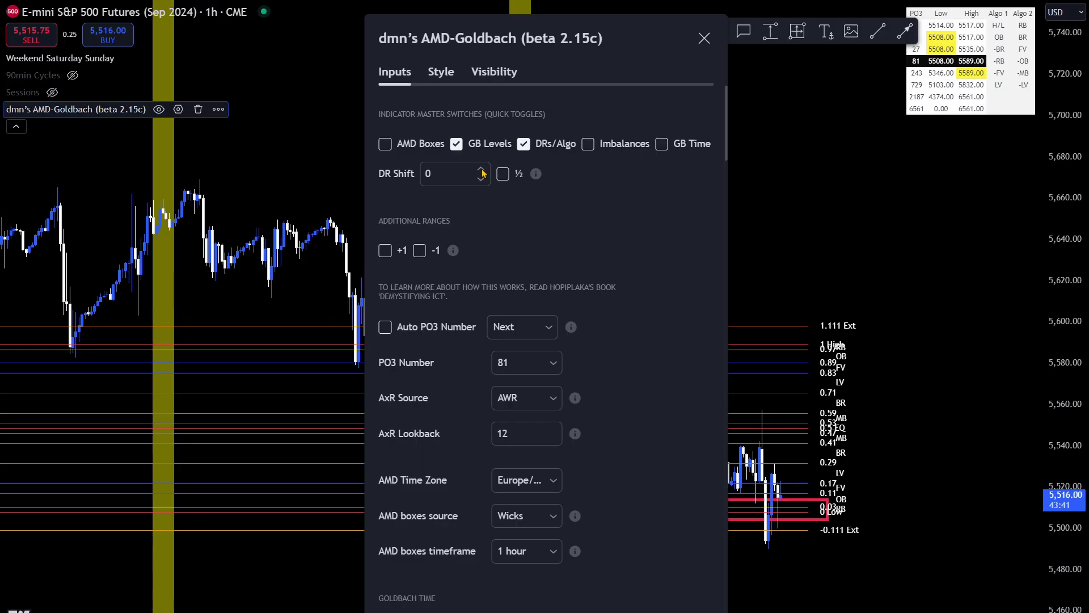
{"action": "key", "text": "Return"}
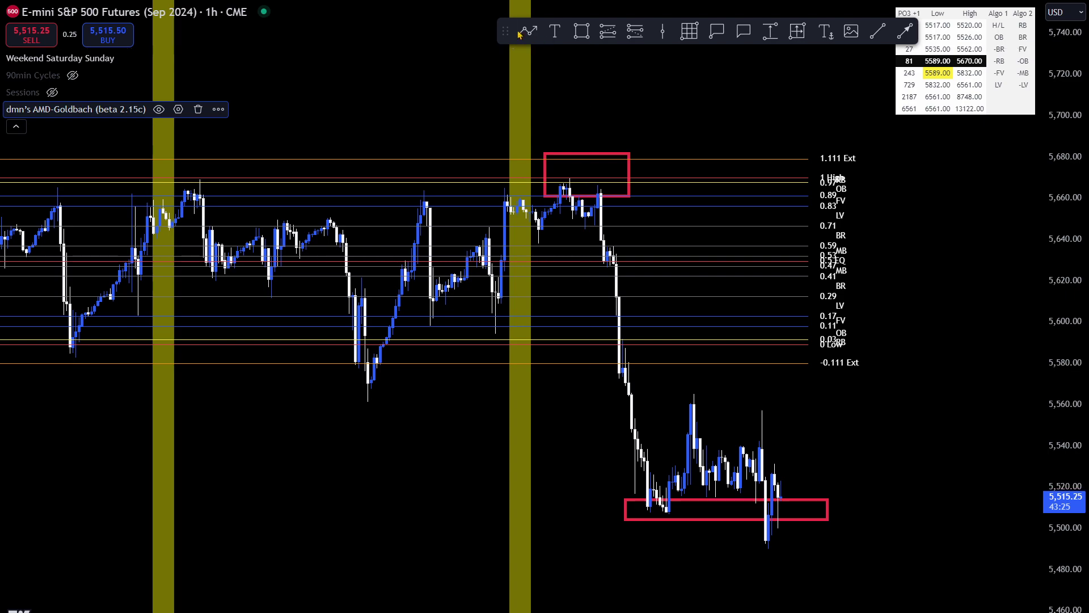
Move the drawing toolbar aside and draw a red arrow from about 5,653 down to about 5,549 beside the sell-off
{"action": "left_click_drag", "start_coordinate": [506, 29], "coordinate": [439, 29]}
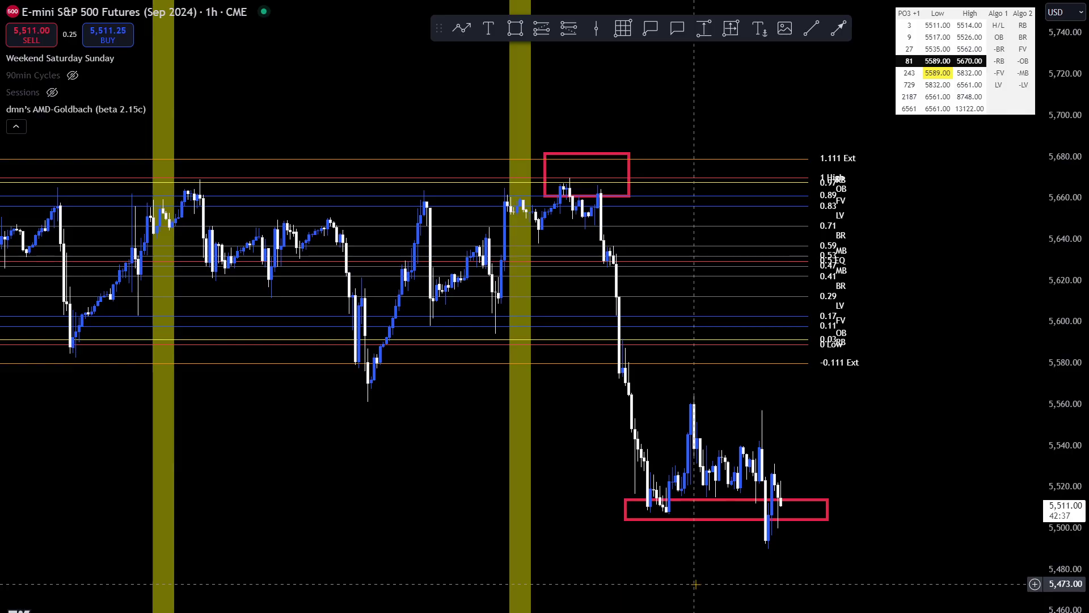
{"action": "scroll", "coordinate": [694, 583], "scroll_direction": "up", "scroll_amount": 3}
{"action": "left_click_drag", "start_coordinate": [764, 491], "coordinate": [536, 491]}
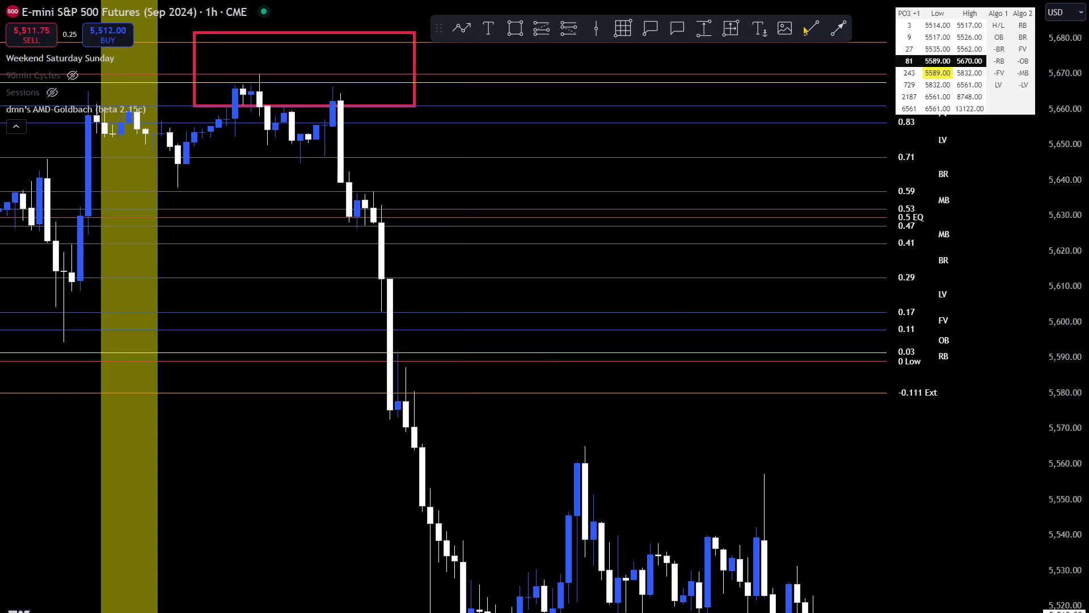
{"action": "left_click", "coordinate": [842, 28]}
{"action": "left_click", "coordinate": [675, 134]}
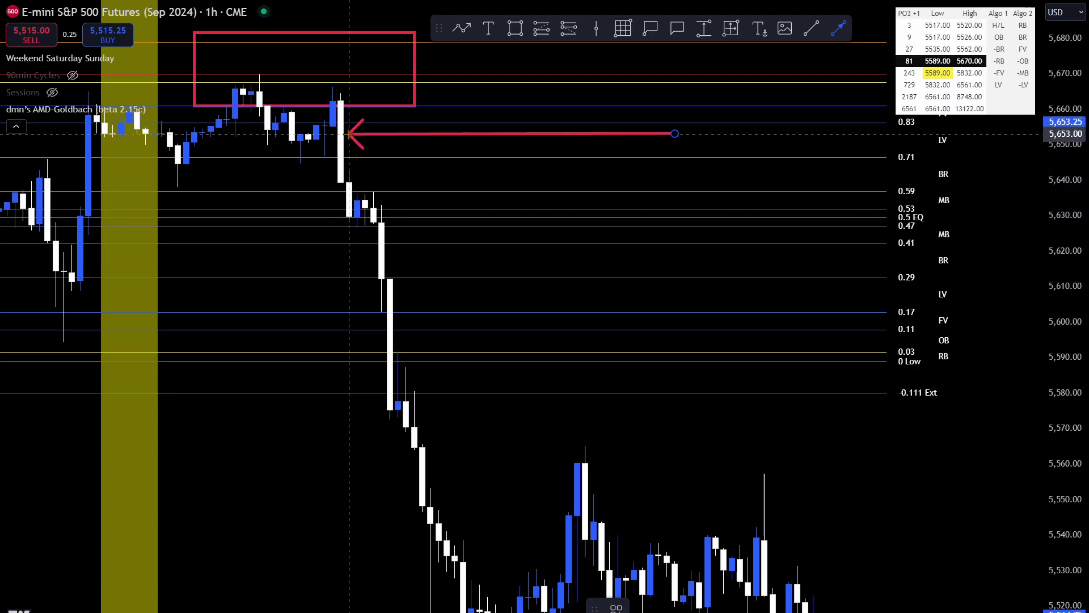
{"action": "left_click", "coordinate": [496, 502]}
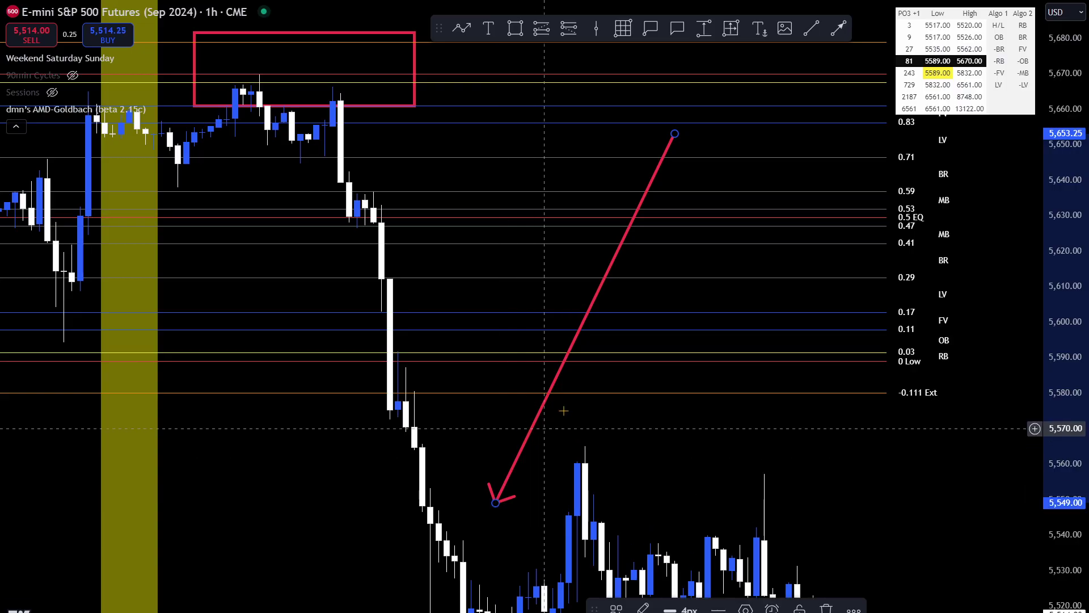
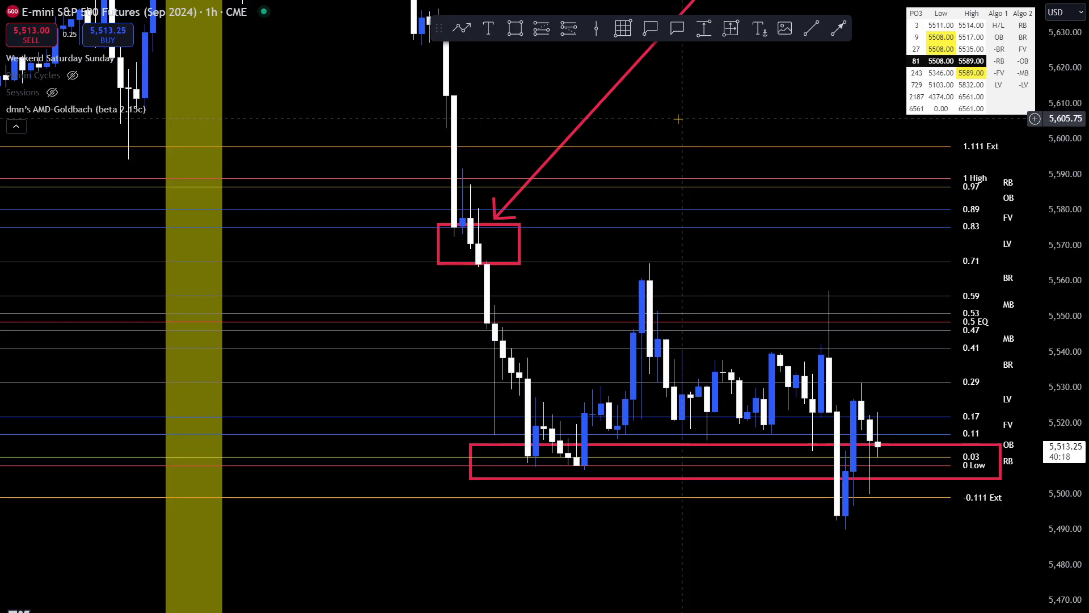
Draw a straight path arrow from about 5,607 beside the sell-off down through the small LV rectangle to about 5,528
{"action": "left_click", "coordinate": [471, 226]}
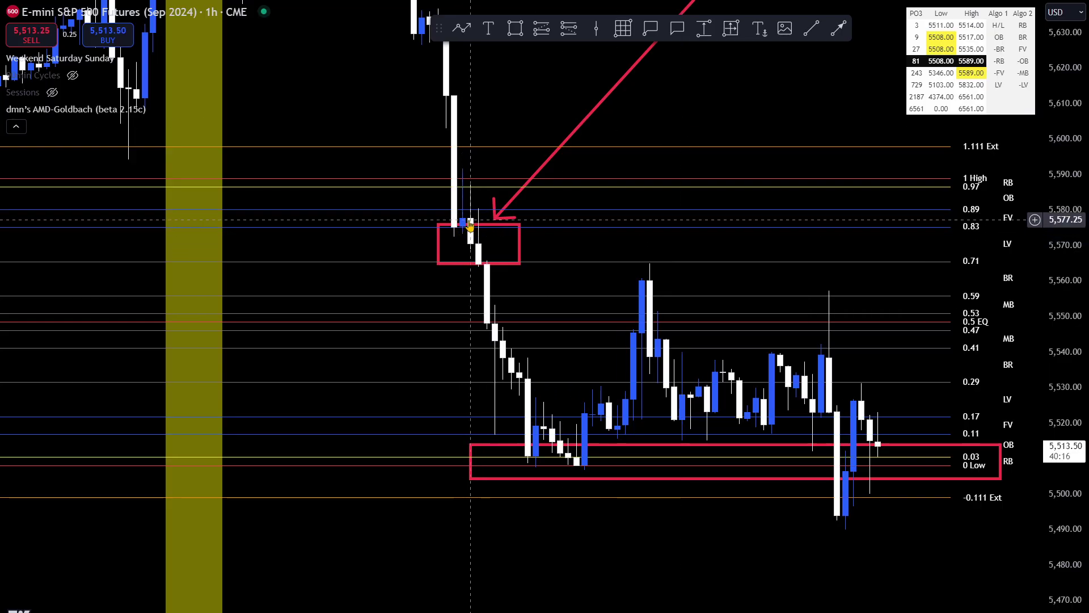
{"action": "left_click", "coordinate": [445, 319]}
{"action": "scroll", "coordinate": [641, 397], "scroll_direction": "up", "scroll_amount": 1}
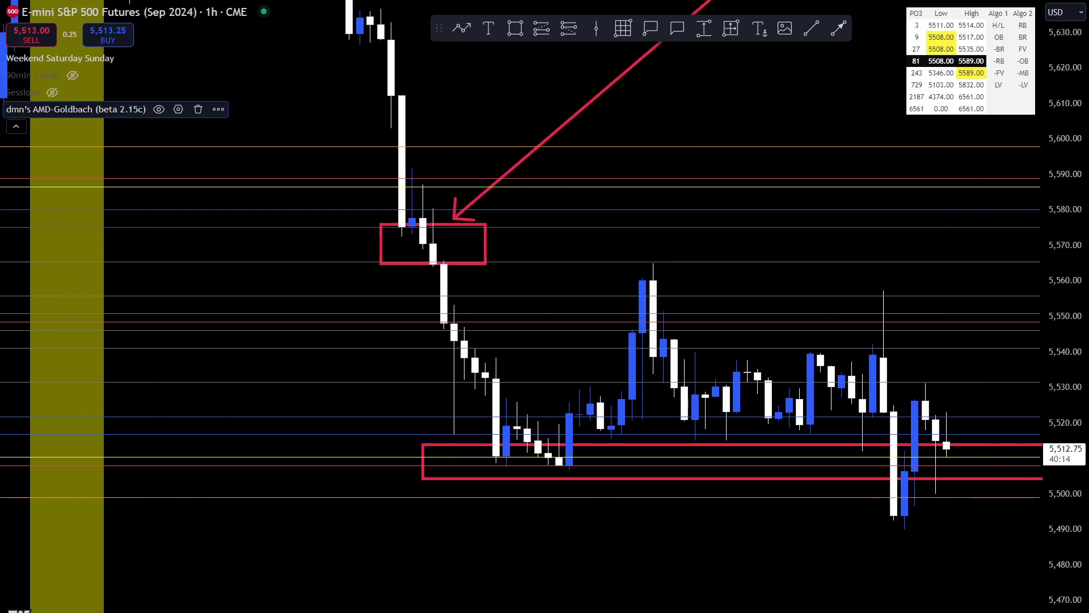
{"action": "scroll", "coordinate": [713, 398], "scroll_direction": "up", "scroll_amount": 2}
{"action": "scroll", "coordinate": [732, 439], "scroll_direction": "down", "scroll_amount": 1}
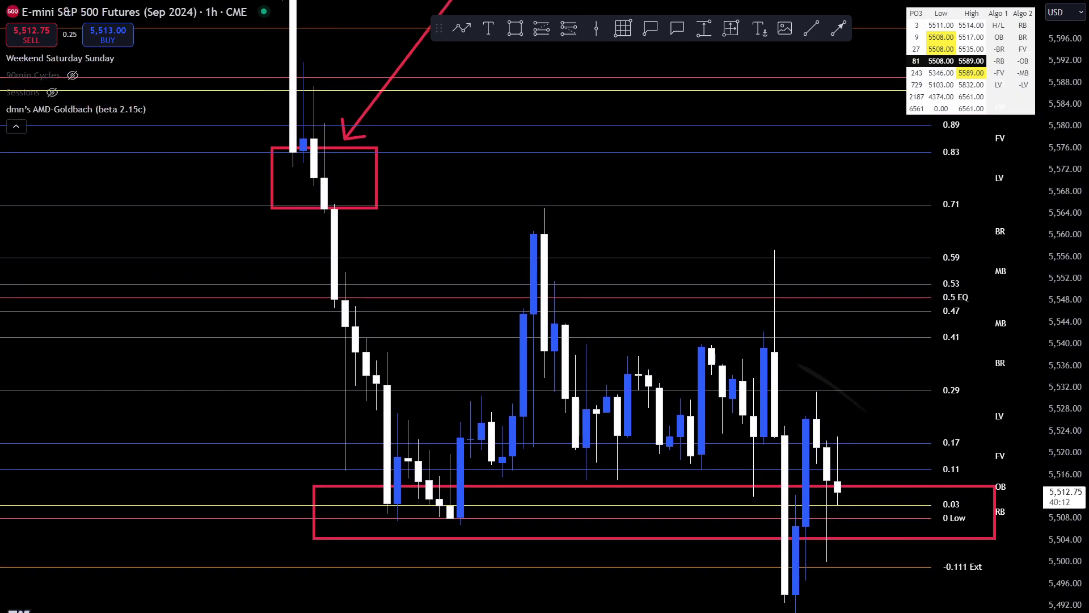
{"action": "scroll", "coordinate": [732, 440], "scroll_direction": "up", "scroll_amount": 3}
{"action": "scroll", "coordinate": [732, 439], "scroll_direction": "up", "scroll_amount": 1}
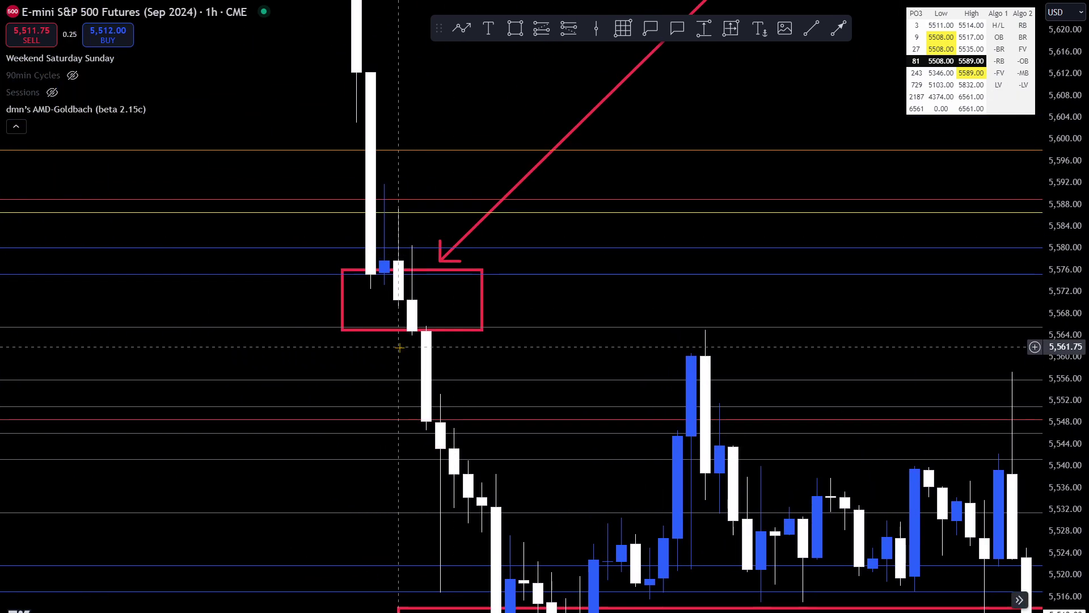
{"action": "left_click", "coordinate": [462, 30]}
{"action": "left_click", "coordinate": [329, 103]}
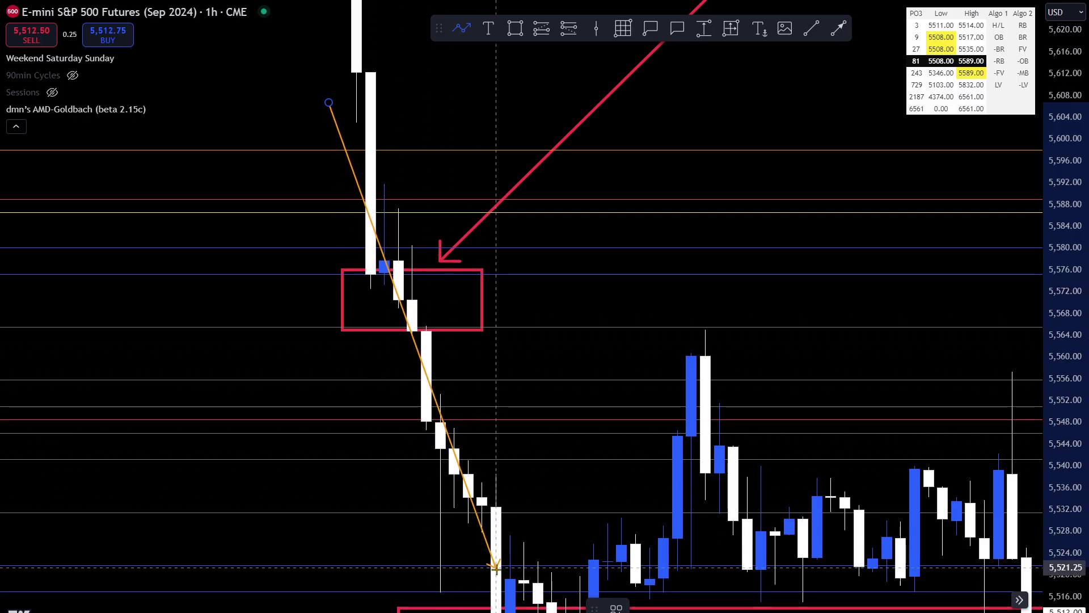
{"action": "left_click", "coordinate": [413, 531]}
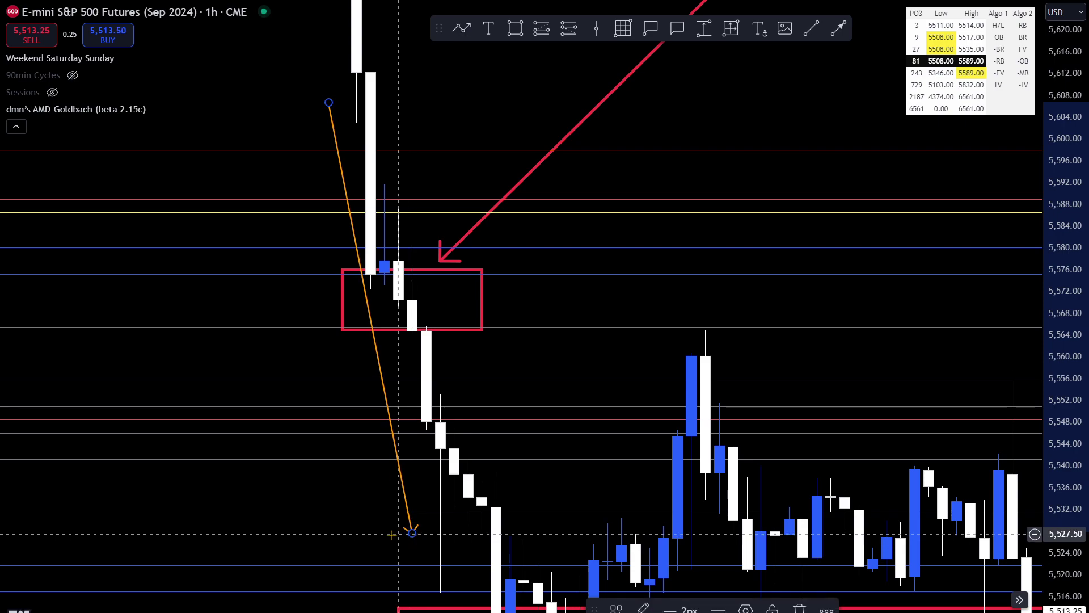
{"action": "left_click", "coordinate": [392, 534]}
Delete the wide rectangle around the 0 Low level
{"action": "left_click_drag", "start_coordinate": [392, 533], "coordinate": [186, 379]}
{"action": "left_click", "coordinate": [186, 379]}
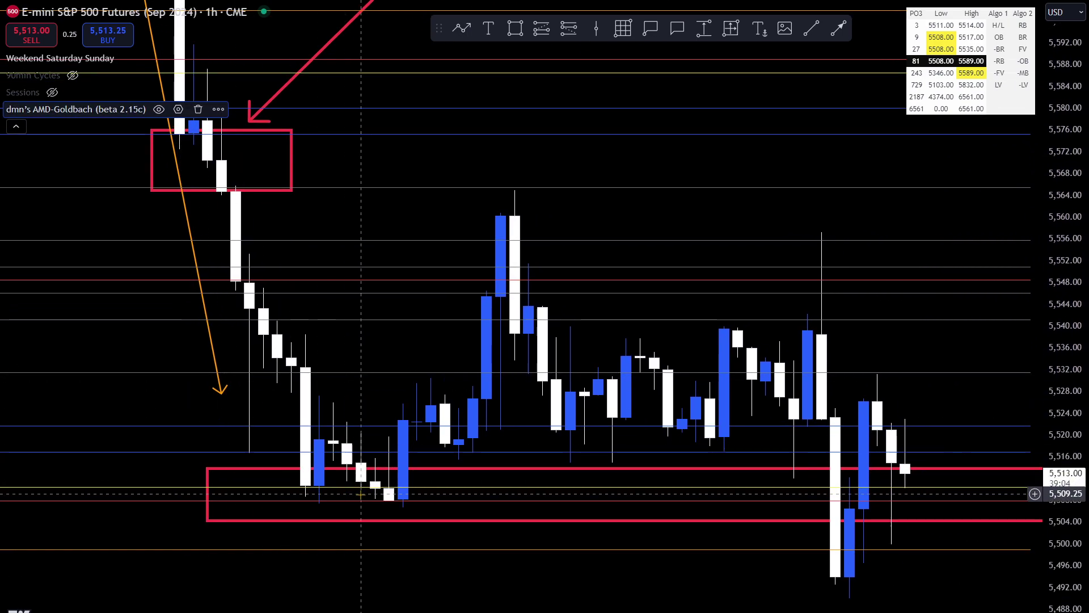
{"action": "left_click", "coordinate": [344, 521]}
{"action": "key", "text": "Delete"}
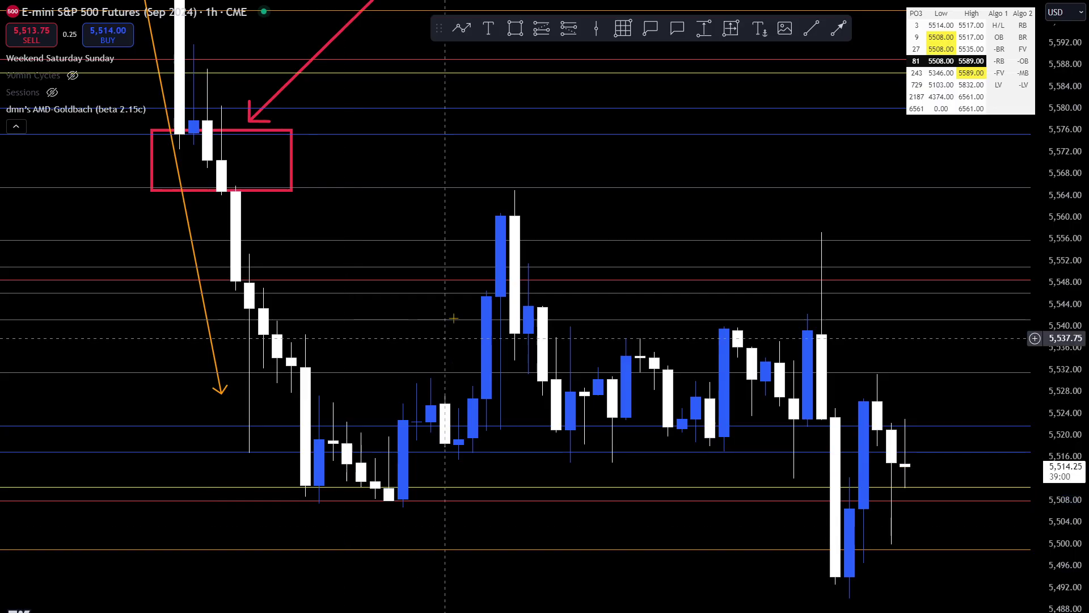
Draw a rectangle from about 5,513.25 down to about 5,504.75 around the consolidation lows after the sell-off
{"action": "left_click", "coordinate": [514, 33]}
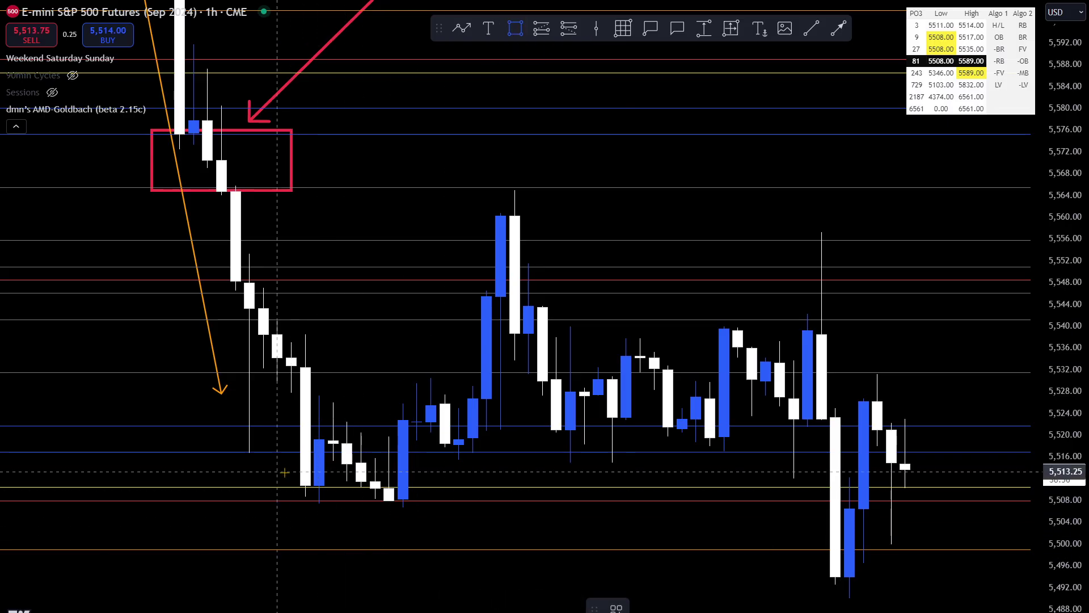
{"action": "mouse_move", "coordinate": [278, 472]}
{"action": "left_mouse_down"}
{"action": "mouse_move", "coordinate": [365, 510]}
{"action": "mouse_move", "coordinate": [431, 518]}
{"action": "left_mouse_up"}
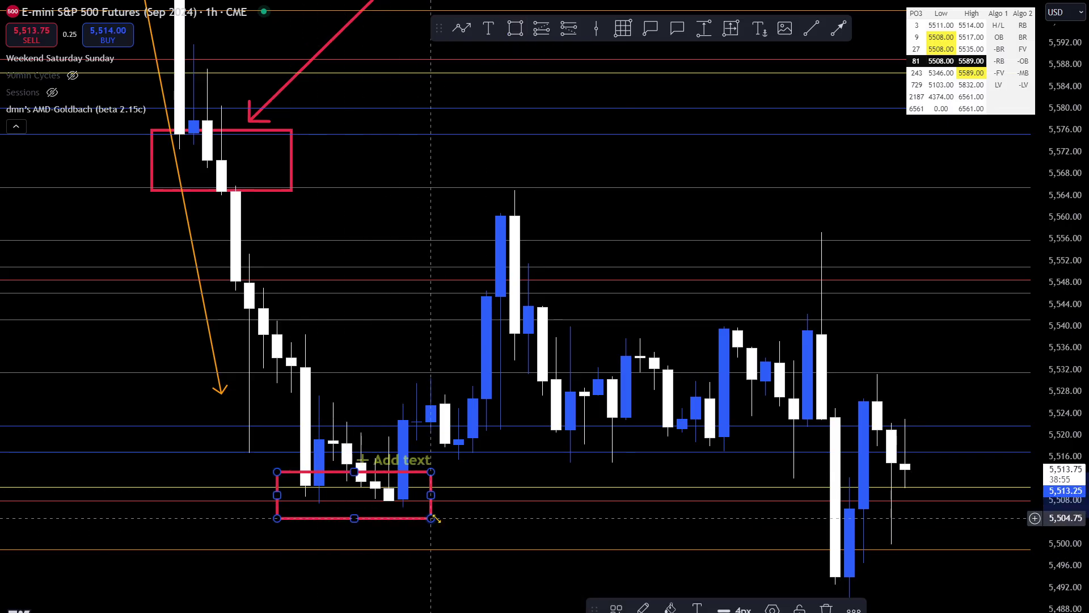
{"action": "left_click", "coordinate": [498, 522]}
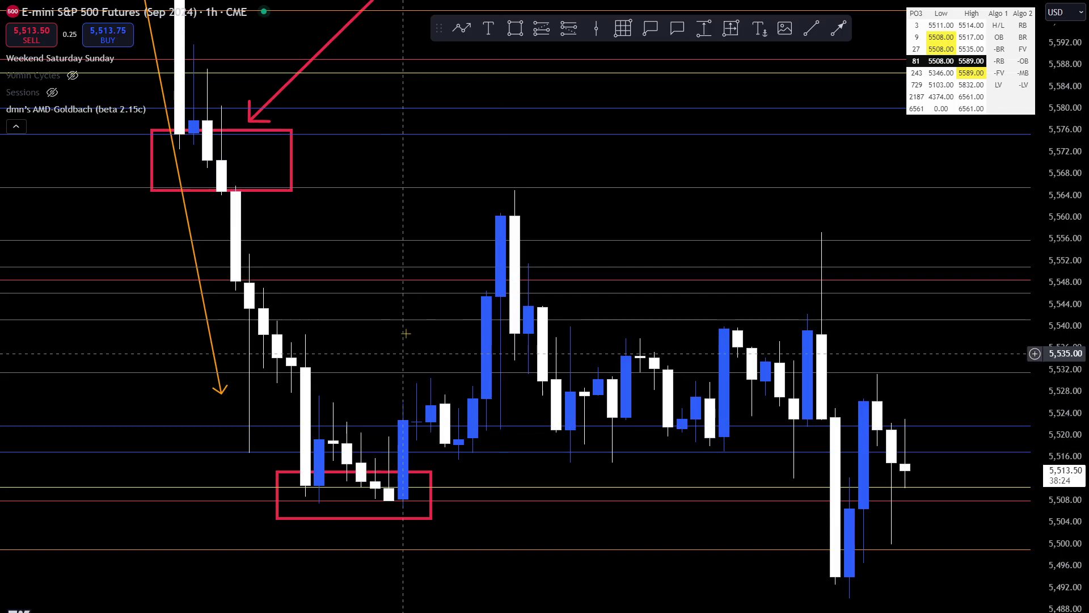
Switch the S&P 500 futures chart to the 15-minute interval and reset the chart view
{"action": "left_click_drag", "start_coordinate": [424, 213], "coordinate": [654, 251]}
{"action": "left_click_drag", "start_coordinate": [668, 310], "coordinate": [323, 344]}
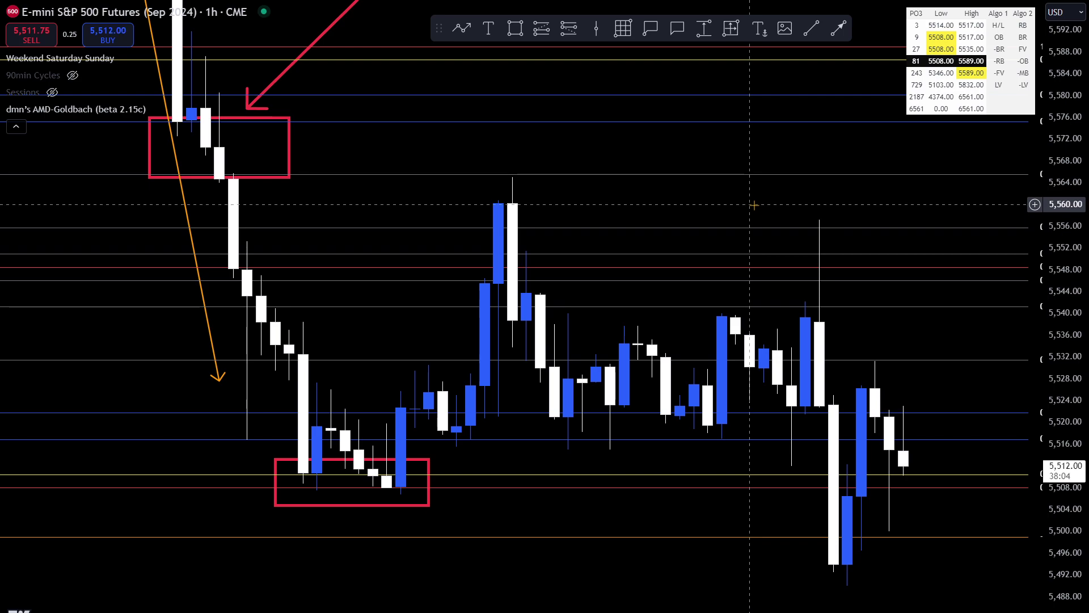
{"action": "left_click_drag", "start_coordinate": [739, 241], "coordinate": [934, 489]}
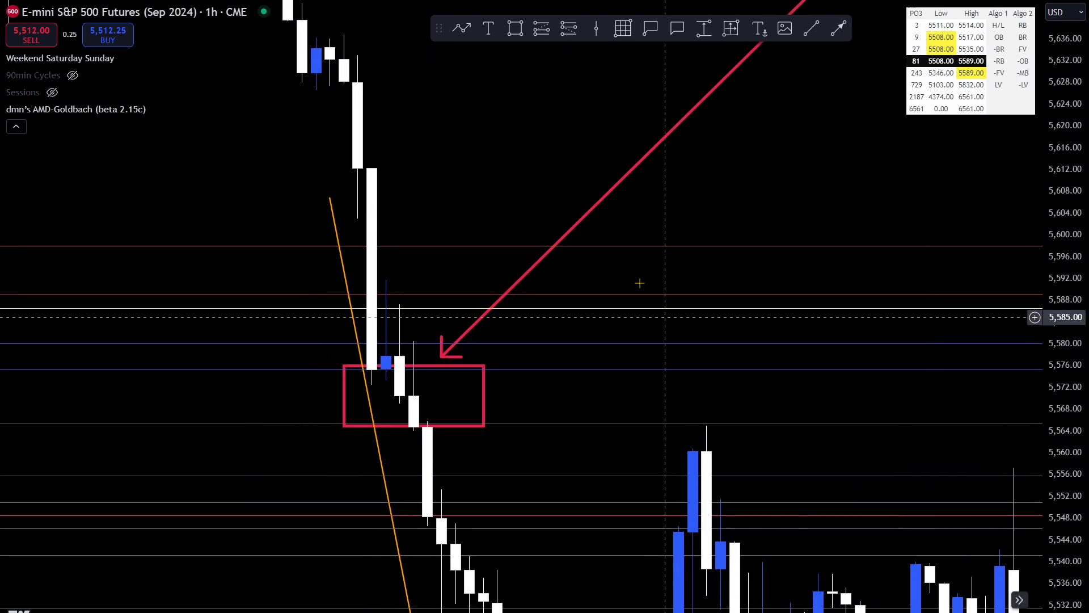
{"action": "left_click_drag", "start_coordinate": [564, 170], "coordinate": [723, 90]}
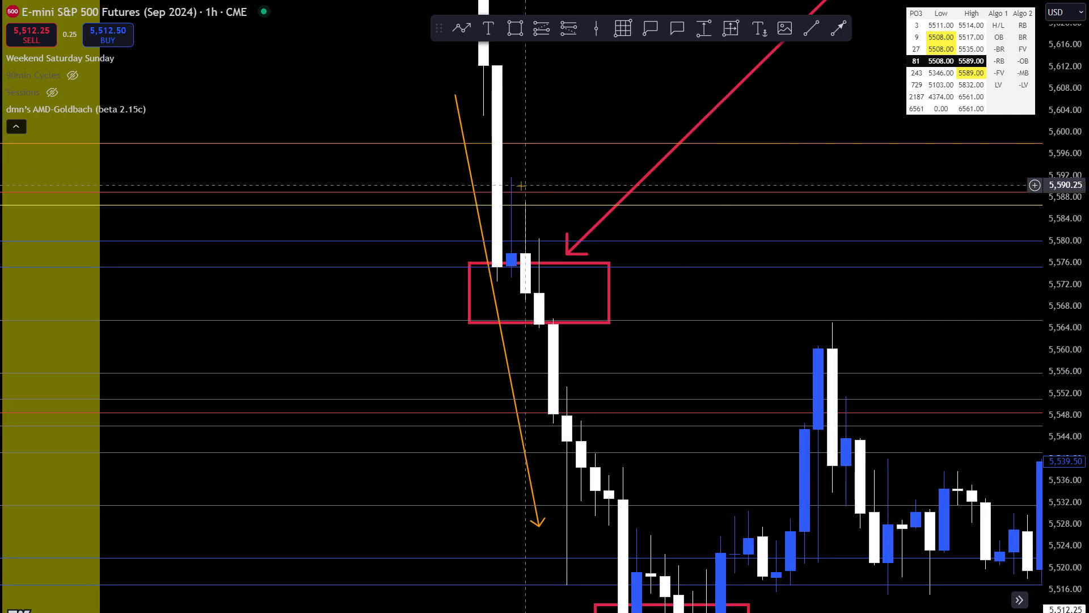
{"action": "type", "text": "15"}
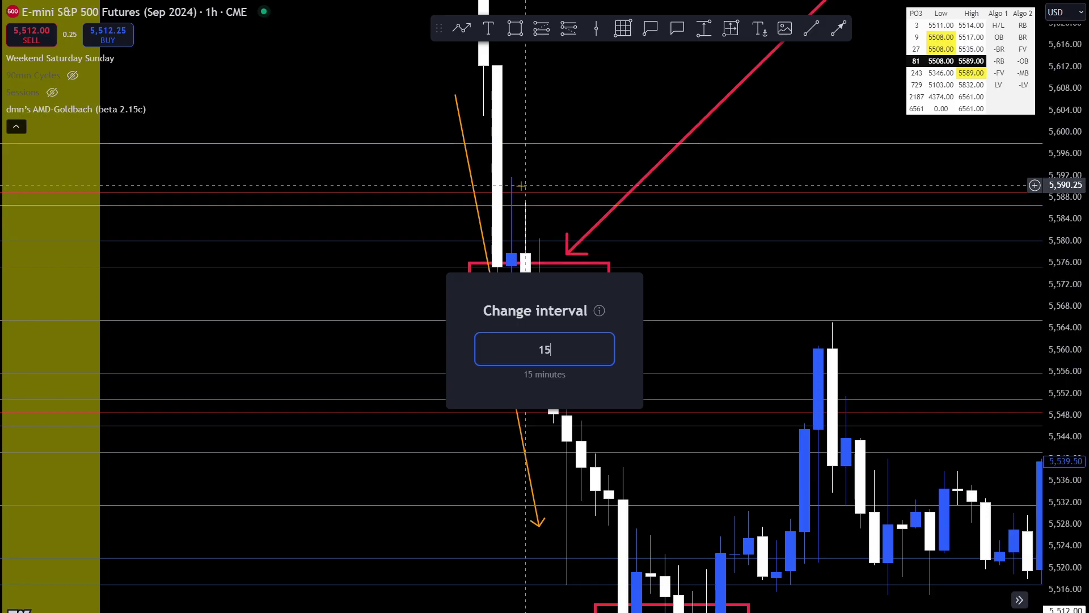
{"action": "key", "text": "Return"}
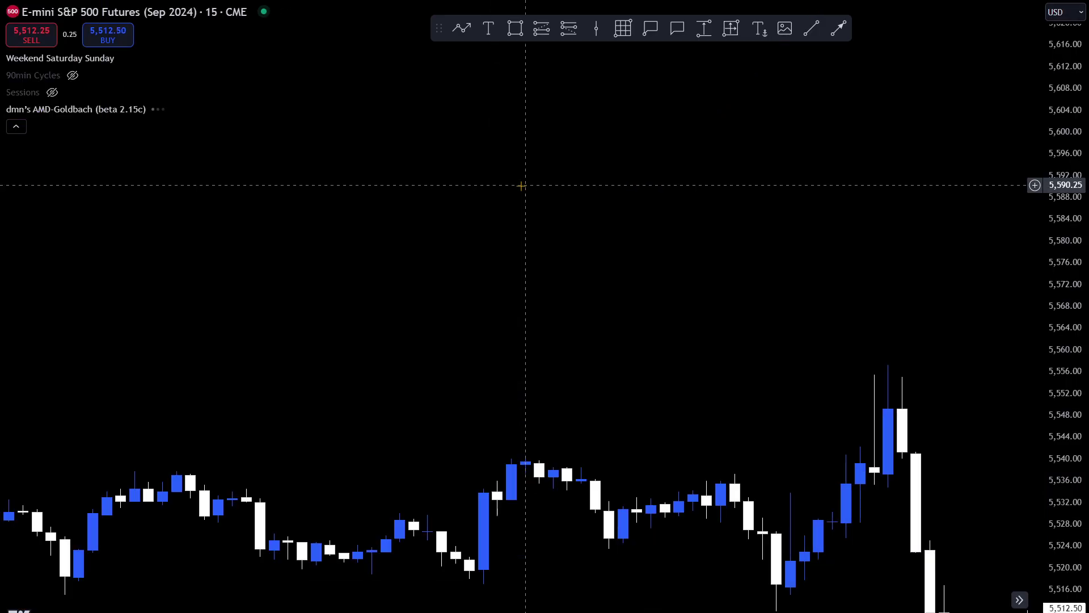
{"action": "right_click", "coordinate": [521, 186]}
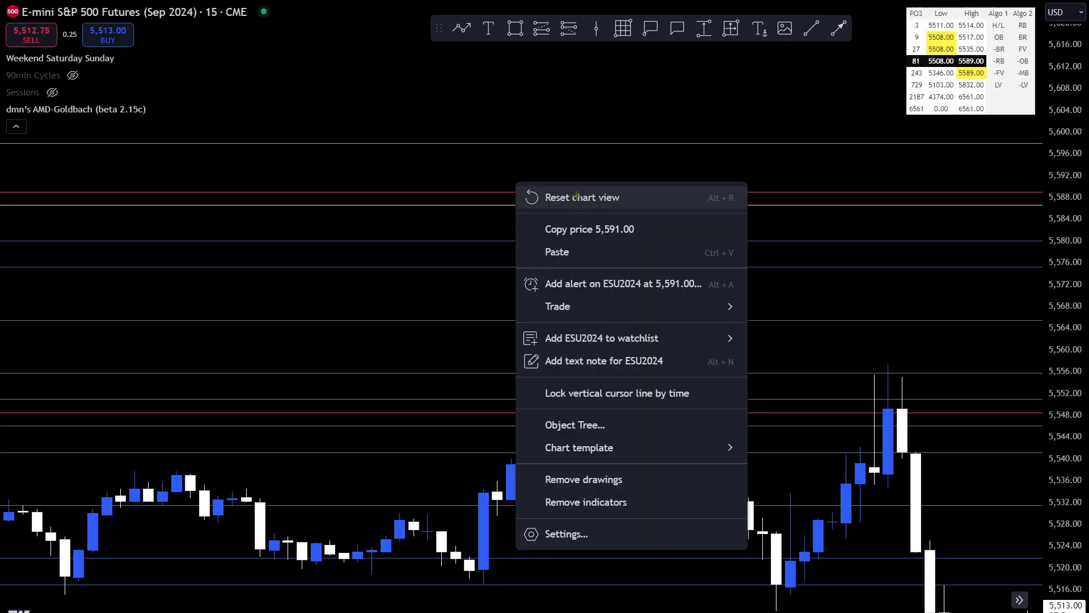
{"action": "left_click", "coordinate": [579, 196]}
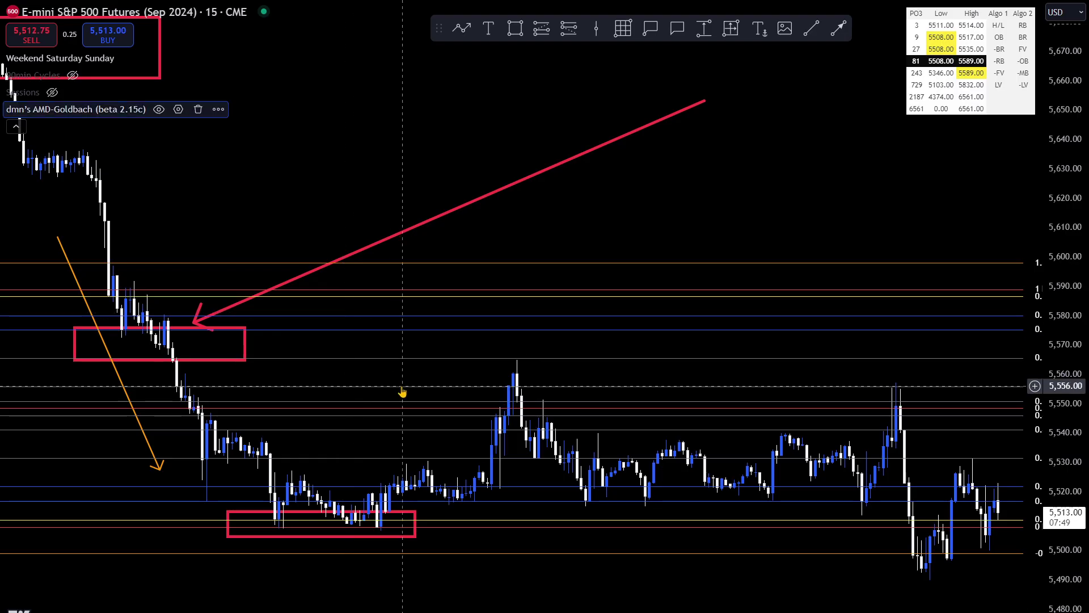
Draw a rectangle from about 5,581.75 to about 5,575.75 over the sell-off candles and delete the larger rectangle overlapping it below
{"action": "scroll", "coordinate": [402, 392], "scroll_direction": "up", "scroll_amount": 3}
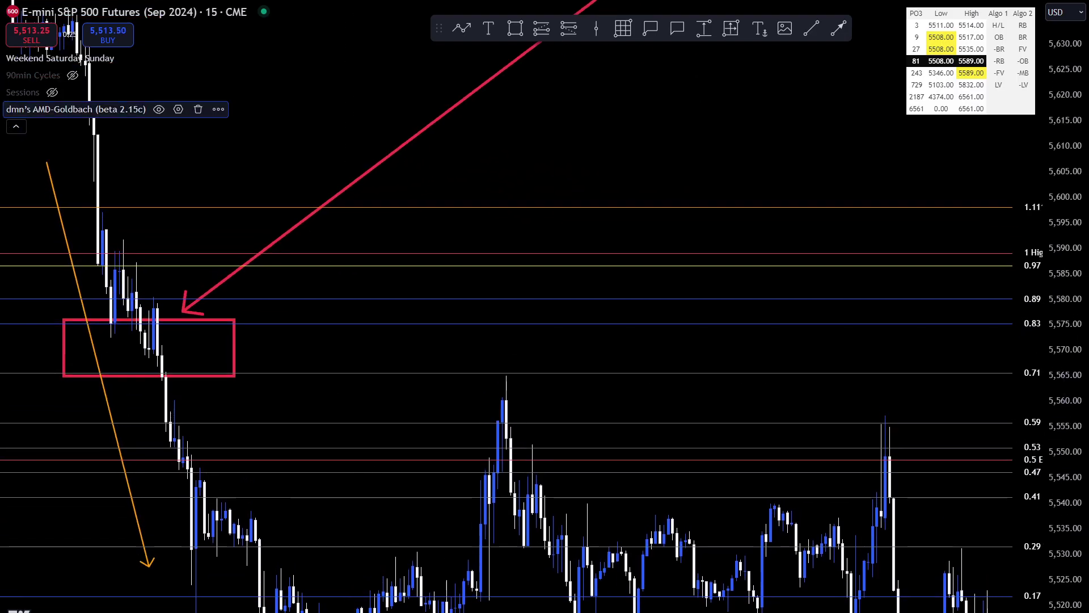
{"action": "scroll", "coordinate": [522, 306], "scroll_direction": "left", "scroll_amount": 5}
{"action": "scroll", "coordinate": [522, 306], "scroll_direction": "up", "scroll_amount": 4}
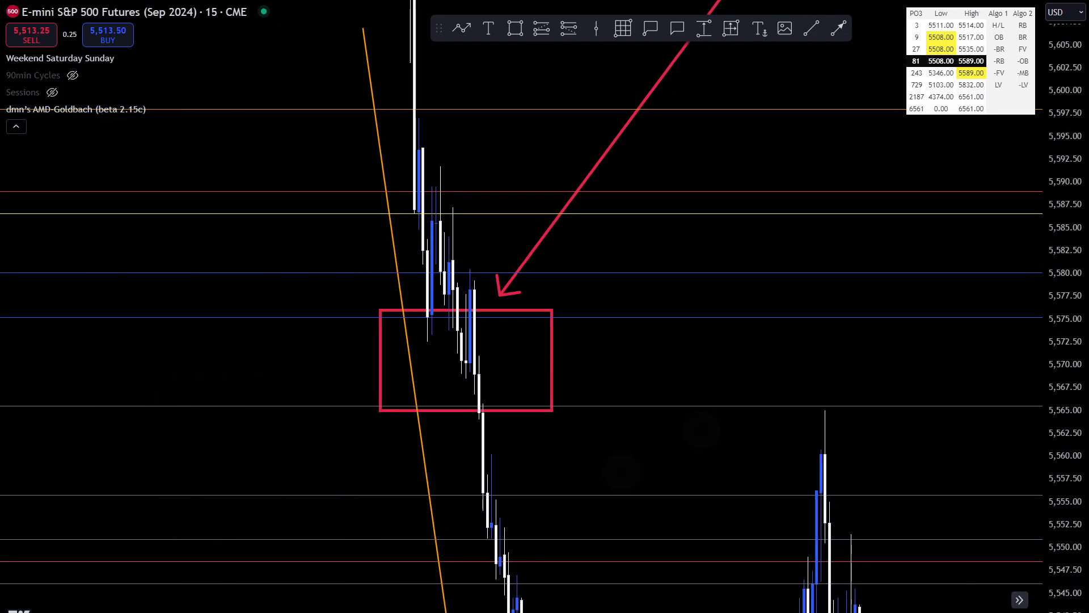
{"action": "scroll", "coordinate": [810, 428], "scroll_direction": "right", "scroll_amount": 5}
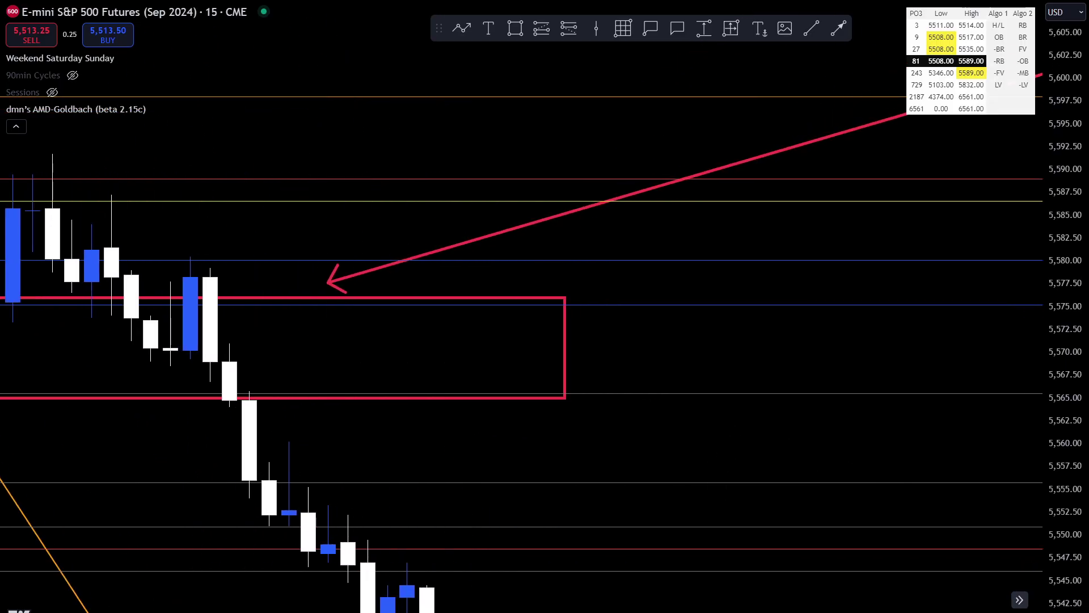
{"action": "scroll", "coordinate": [522, 307], "scroll_direction": "left", "scroll_amount": 2}
{"action": "scroll", "coordinate": [522, 306], "scroll_direction": "left", "scroll_amount": 2}
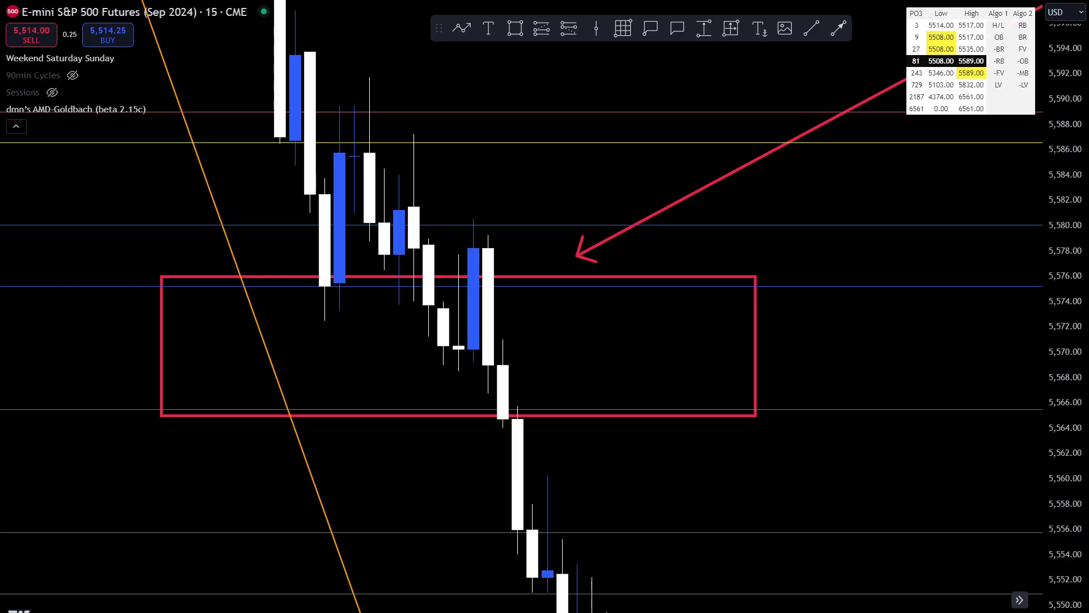
{"action": "left_click_drag", "start_coordinate": [399, 264], "coordinate": [388, 247]}
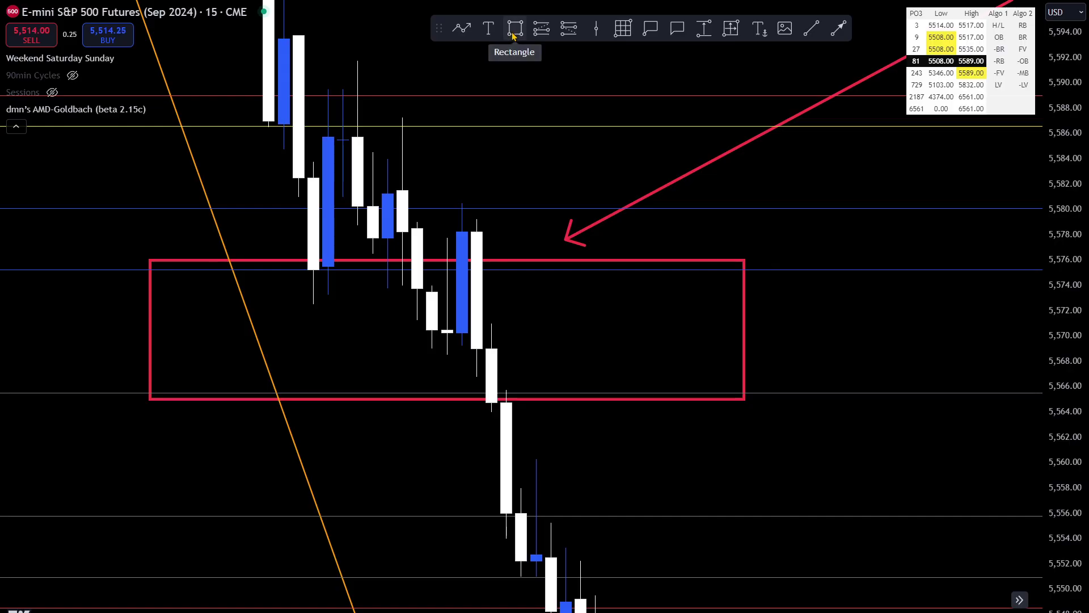
{"action": "left_click", "coordinate": [515, 28]}
{"action": "left_click", "coordinate": [269, 187]}
{"action": "left_click", "coordinate": [387, 210]}
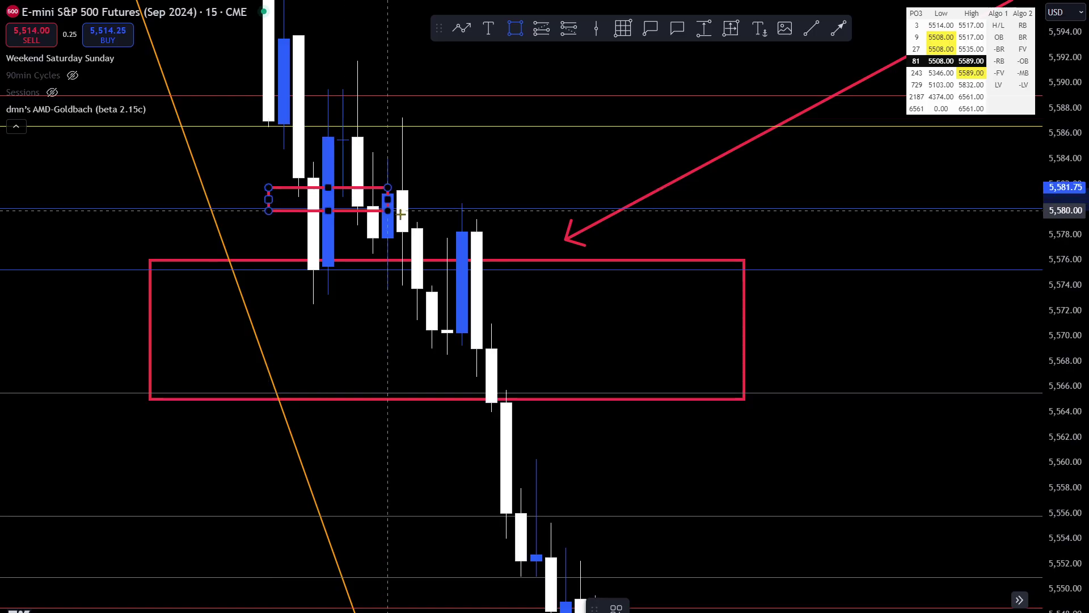
{"action": "left_click", "coordinate": [521, 265]}
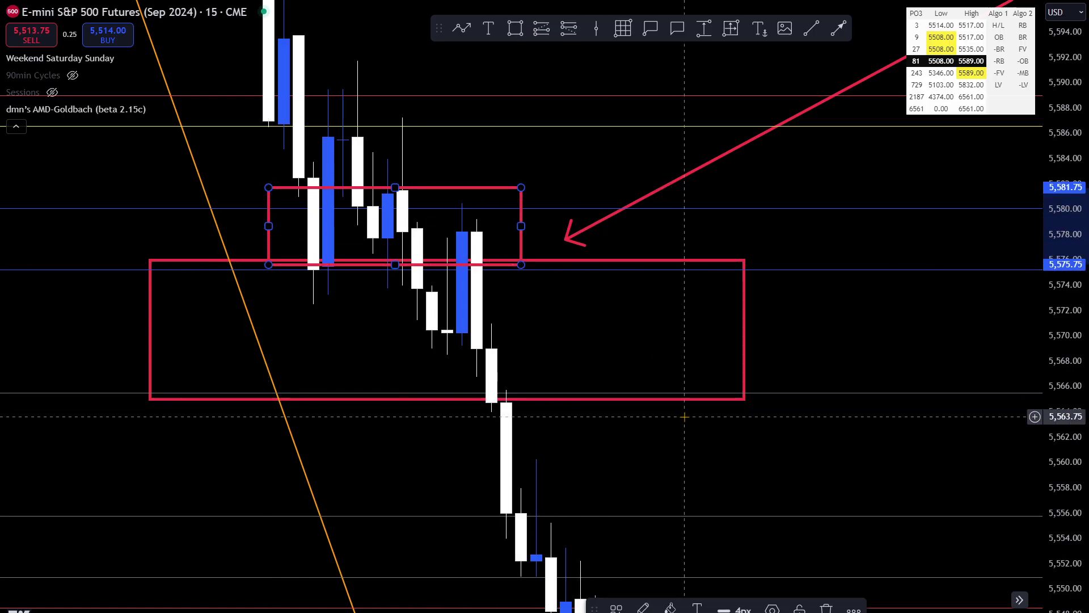
{"action": "left_click", "coordinate": [704, 400]}
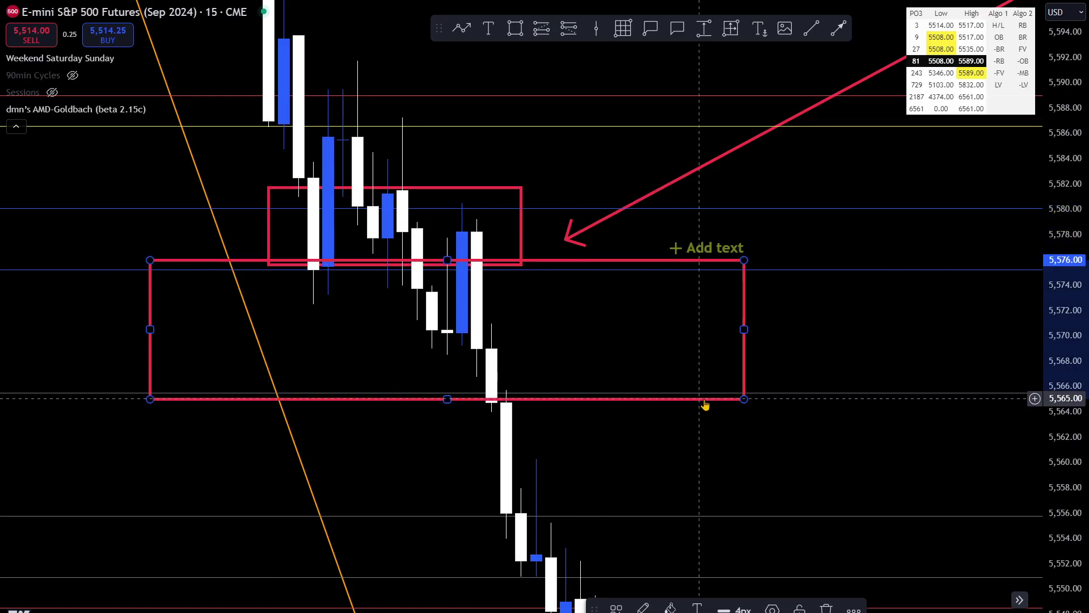
{"action": "key", "text": "Delete"}
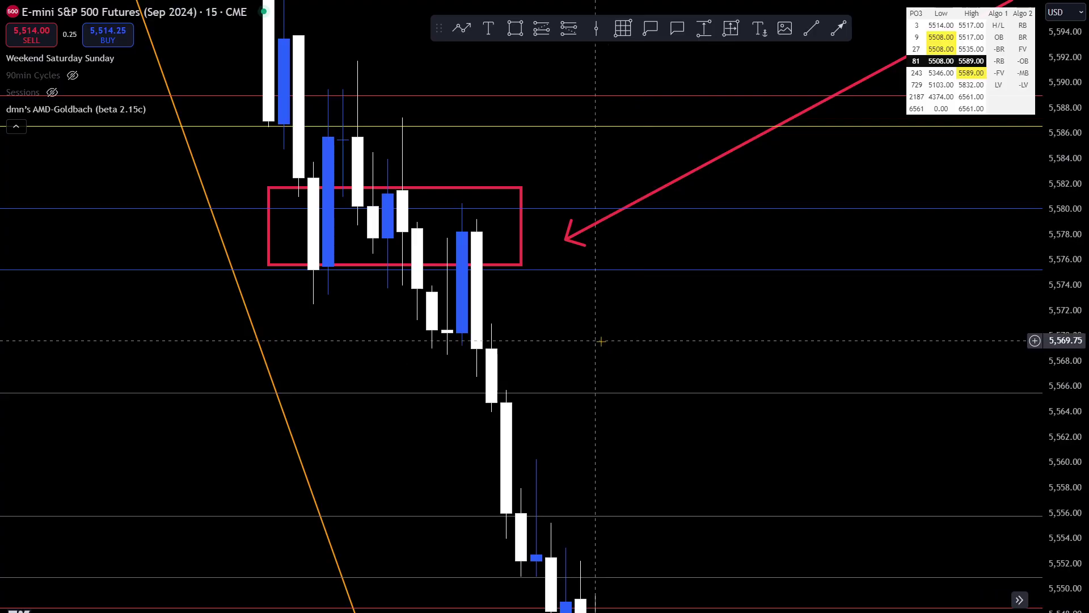
Switch the chart to the 5-minute interval and reset the chart view
{"action": "type", "text": "5"}
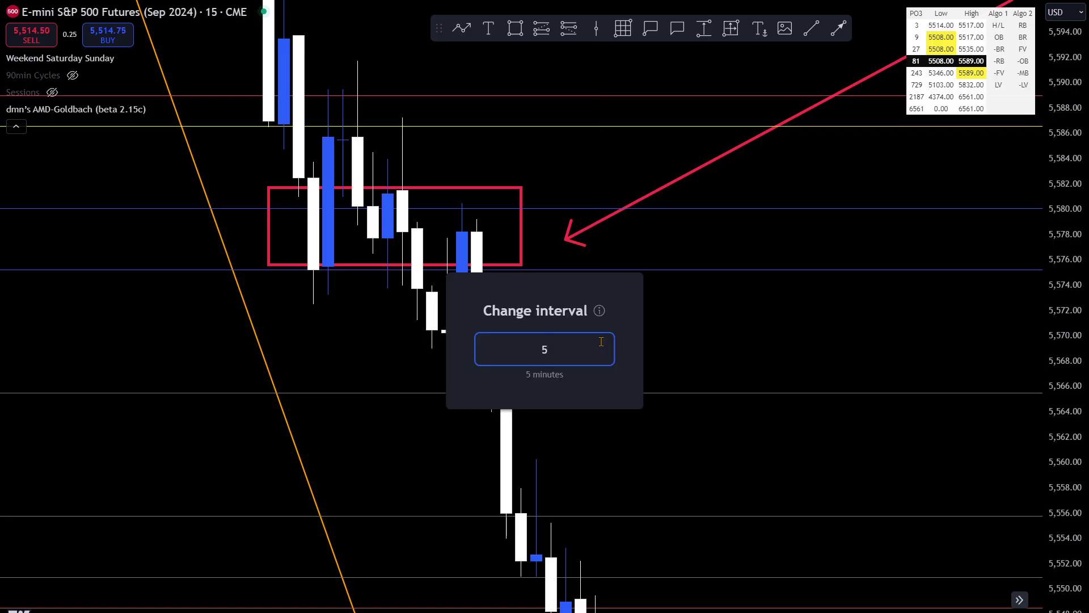
{"action": "key", "text": "Return"}
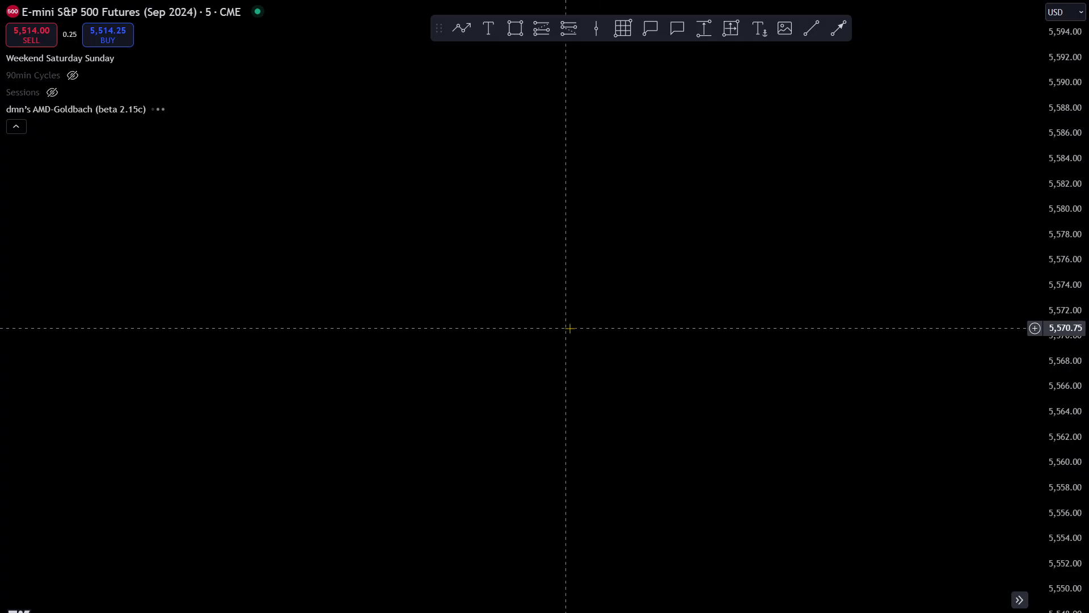
{"action": "right_click", "coordinate": [560, 326]}
{"action": "left_click", "coordinate": [607, 335]}
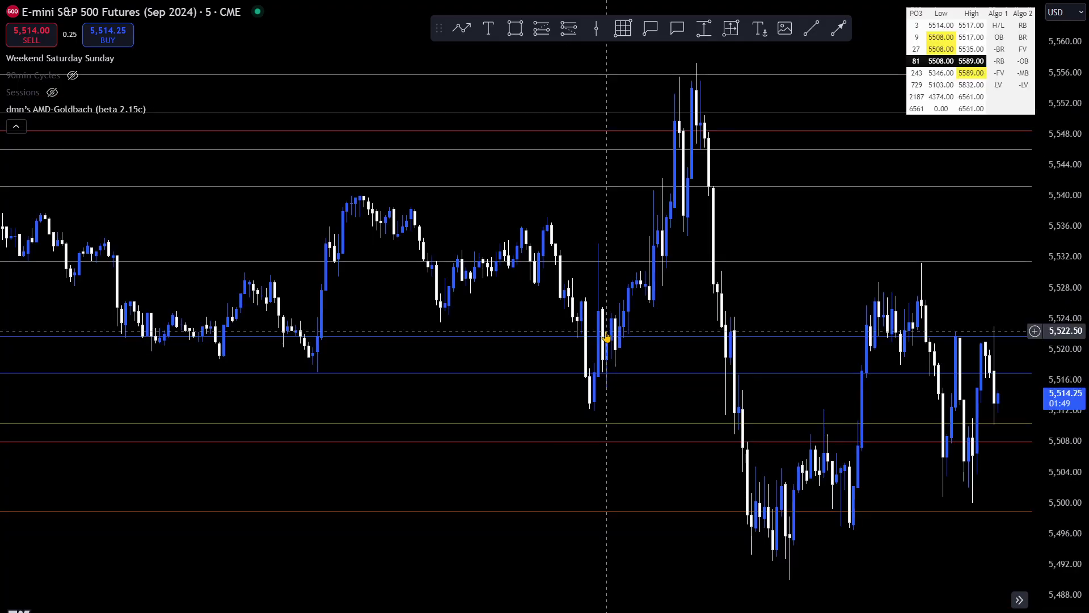
Delete the rectangle between 5,581.75 and 5,575.75 on the earlier sell-off
{"action": "left_click_drag", "start_coordinate": [572, 329], "coordinate": [764, 329]}
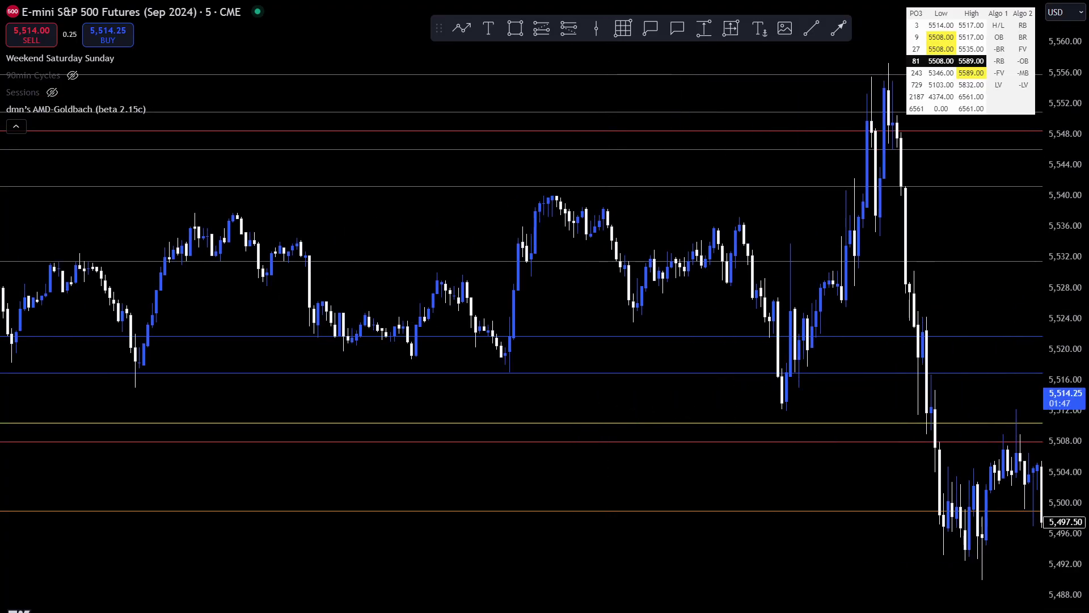
{"action": "left_click_drag", "start_coordinate": [572, 329], "coordinate": [753, 329]}
{"action": "left_click_drag", "start_coordinate": [571, 329], "coordinate": [889, 329]}
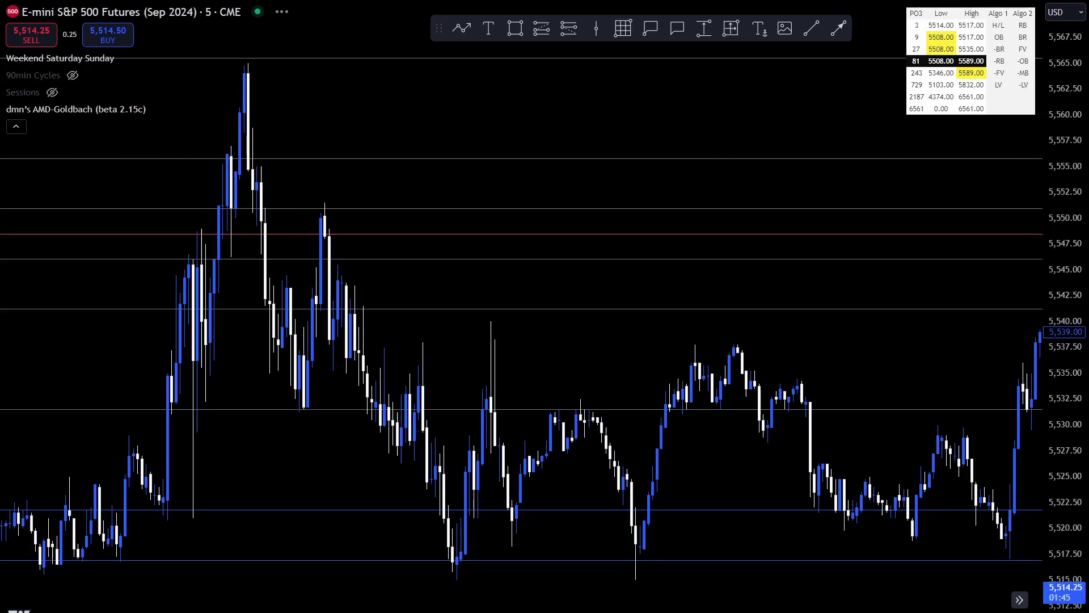
{"action": "left_click_drag", "start_coordinate": [572, 329], "coordinate": [969, 329]}
{"action": "left_click_drag", "start_coordinate": [572, 329], "coordinate": [719, 329]}
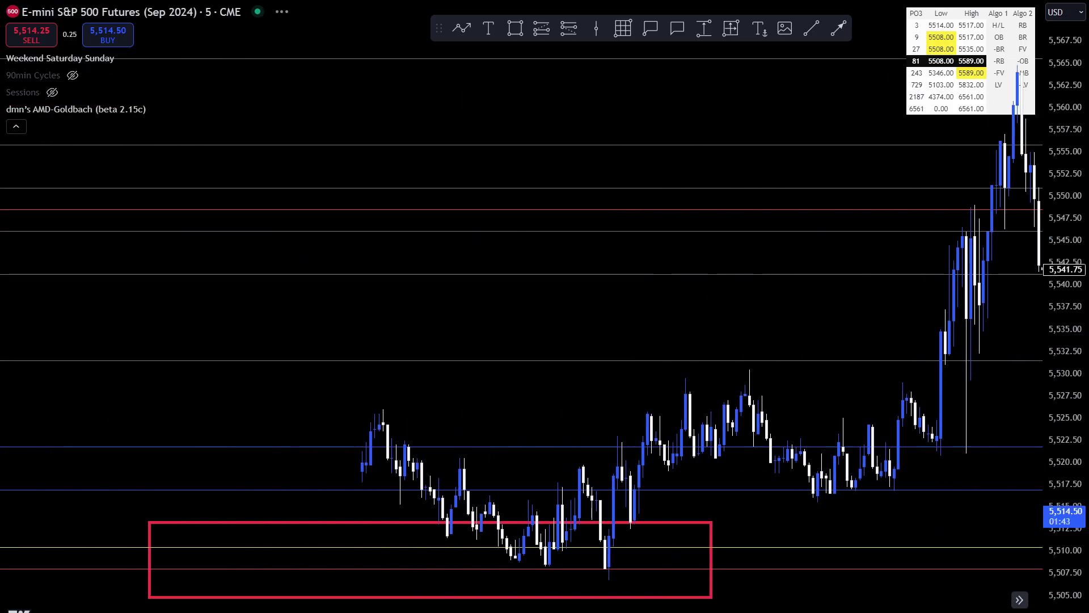
{"action": "left_click_drag", "start_coordinate": [571, 329], "coordinate": [787, 329]}
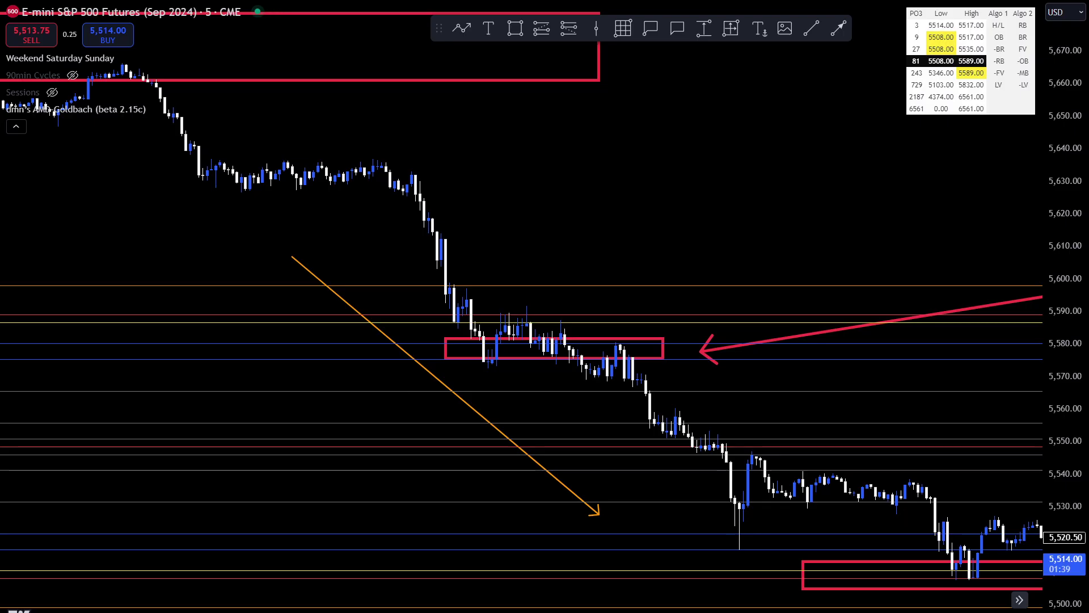
{"action": "scroll", "coordinate": [735, 454], "scroll_direction": "up", "scroll_amount": 5}
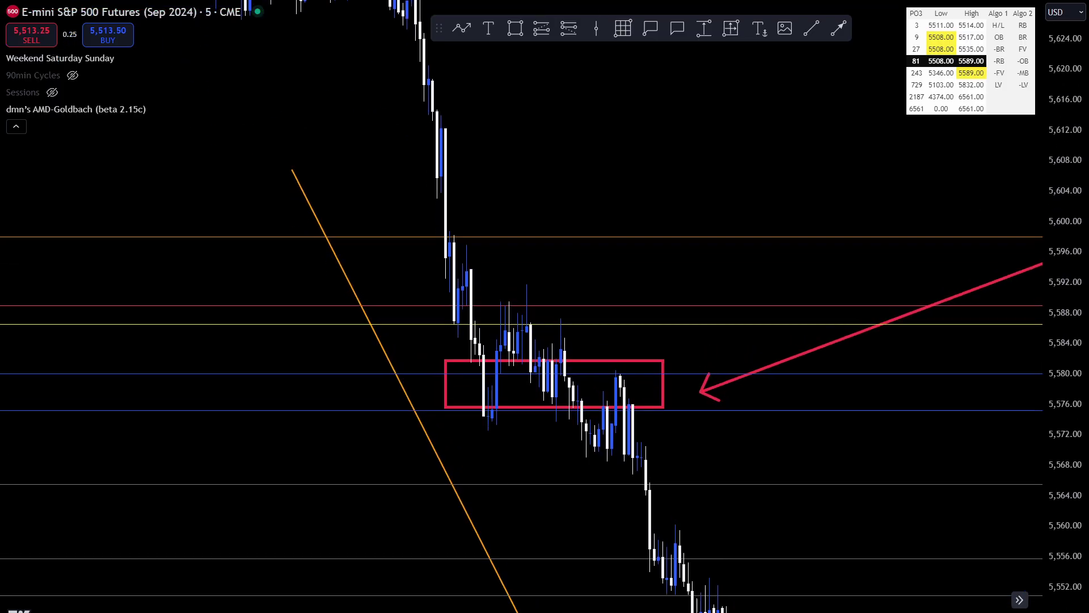
{"action": "scroll", "coordinate": [735, 454], "scroll_direction": "up", "scroll_amount": 1}
{"action": "scroll", "coordinate": [735, 454], "scroll_direction": "left", "scroll_amount": 4}
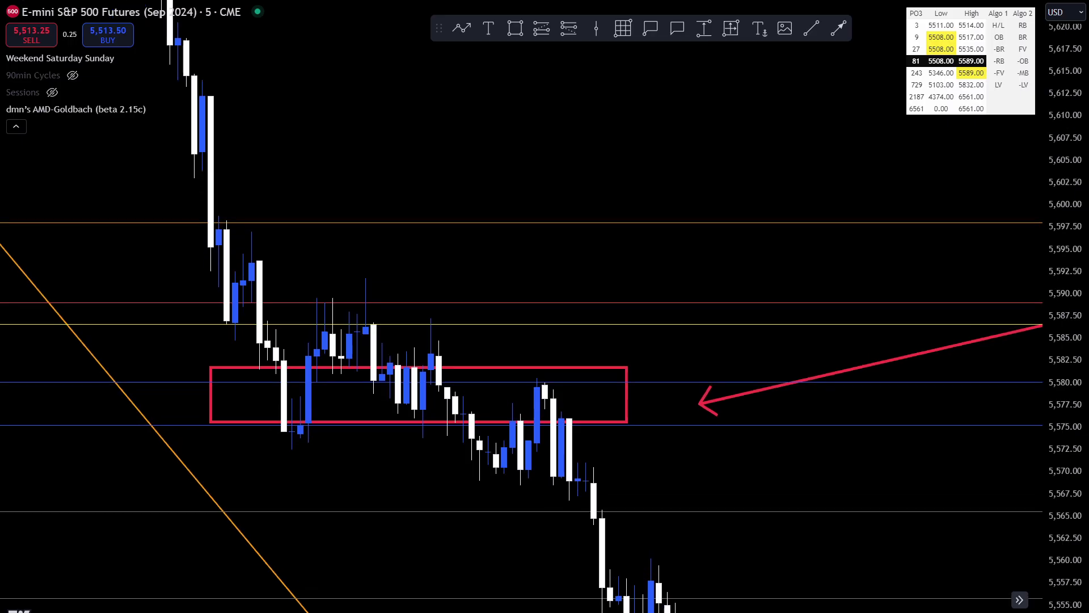
{"action": "scroll", "coordinate": [876, 431], "scroll_direction": "up", "scroll_amount": 2}
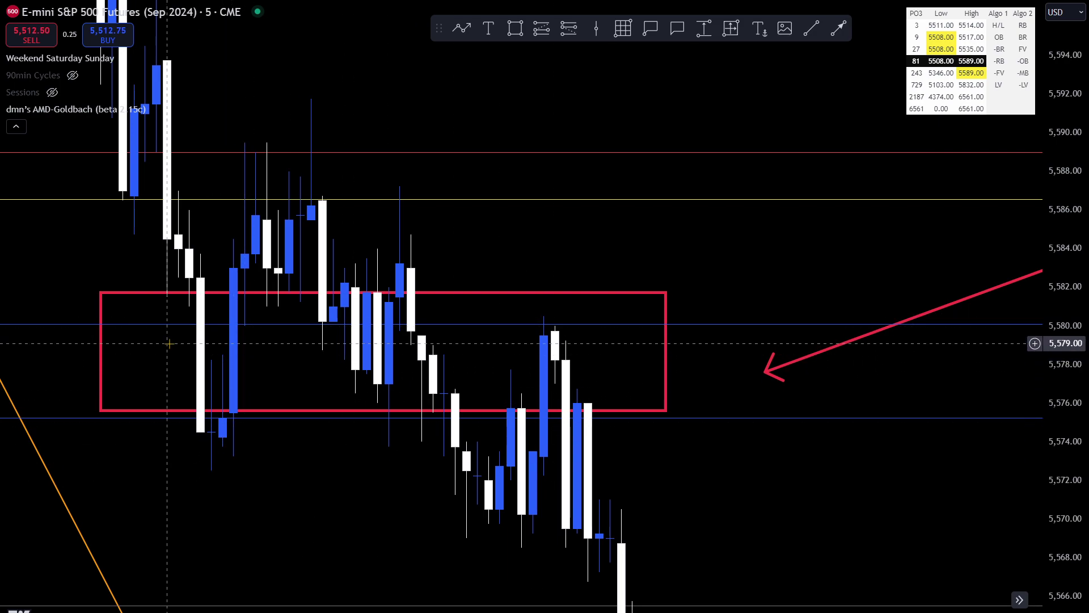
{"action": "left_click", "coordinate": [101, 351]}
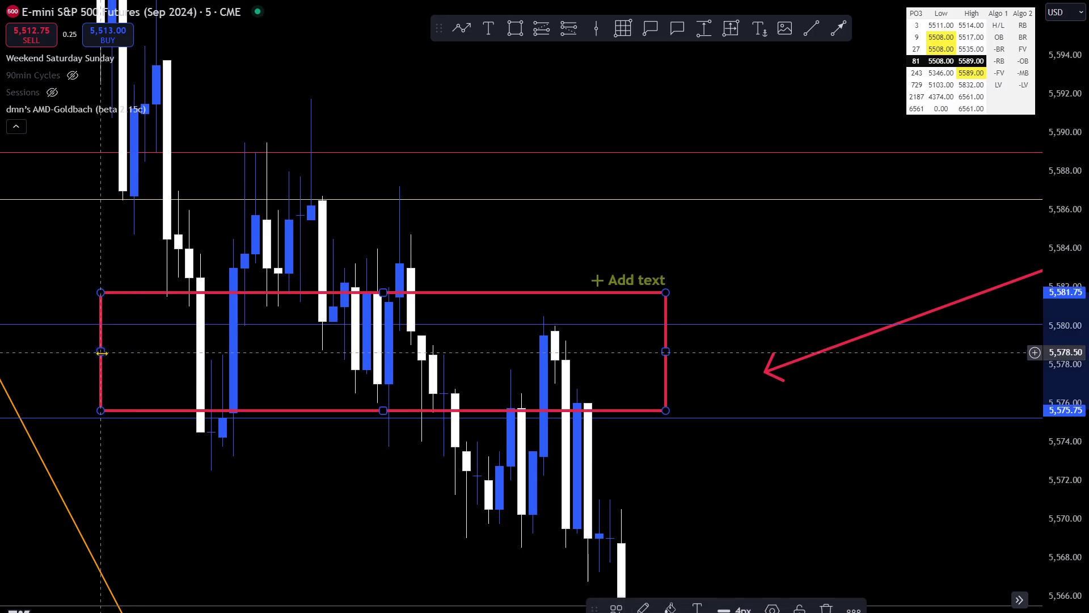
{"action": "key", "text": "Delete"}
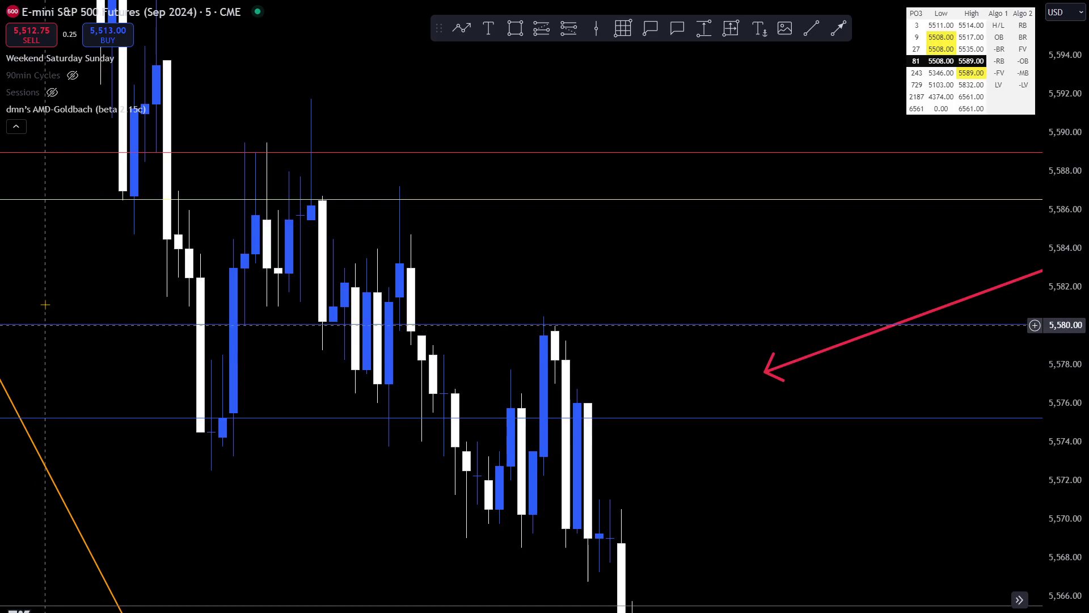
Draw a thin rectangle from about 5,578.50 up to about 5,580.25, reaching from the first swing low to the last retracement high
{"action": "left_click", "coordinate": [516, 29]}
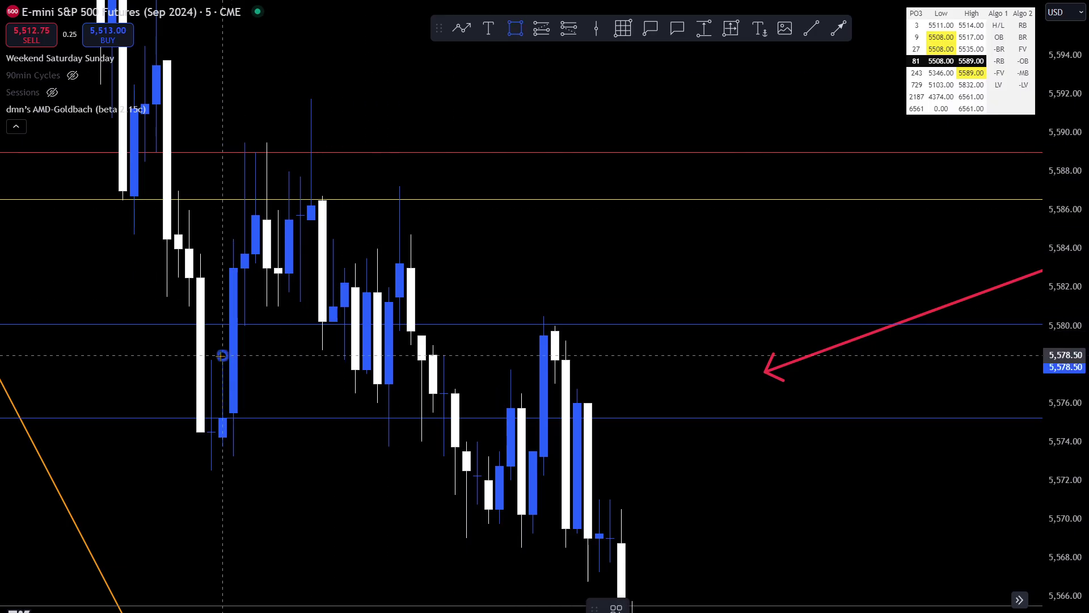
{"action": "left_click", "coordinate": [222, 356]}
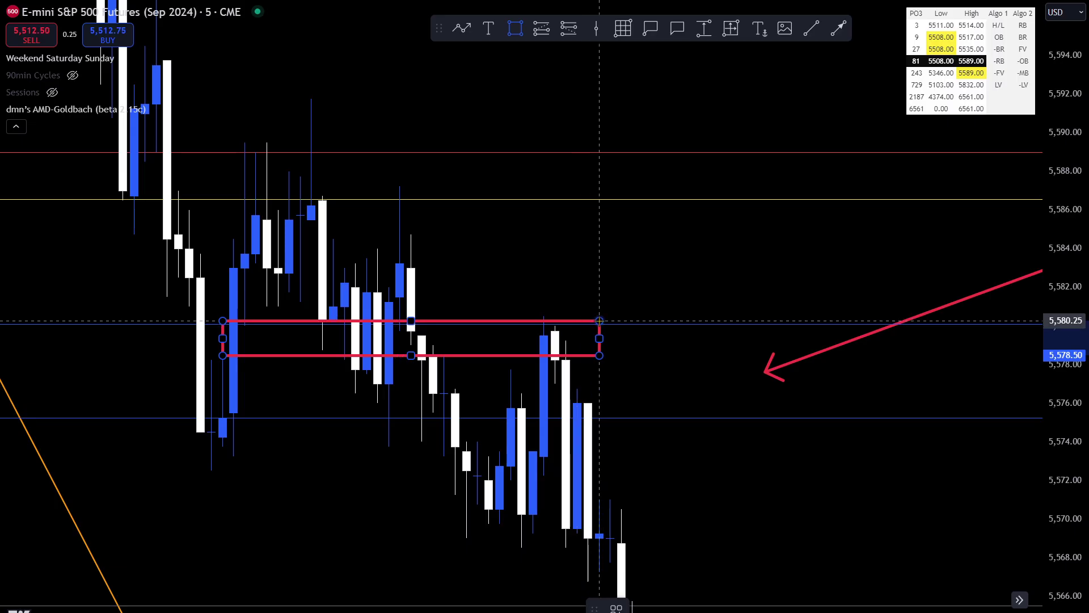
{"action": "left_click", "coordinate": [599, 321]}
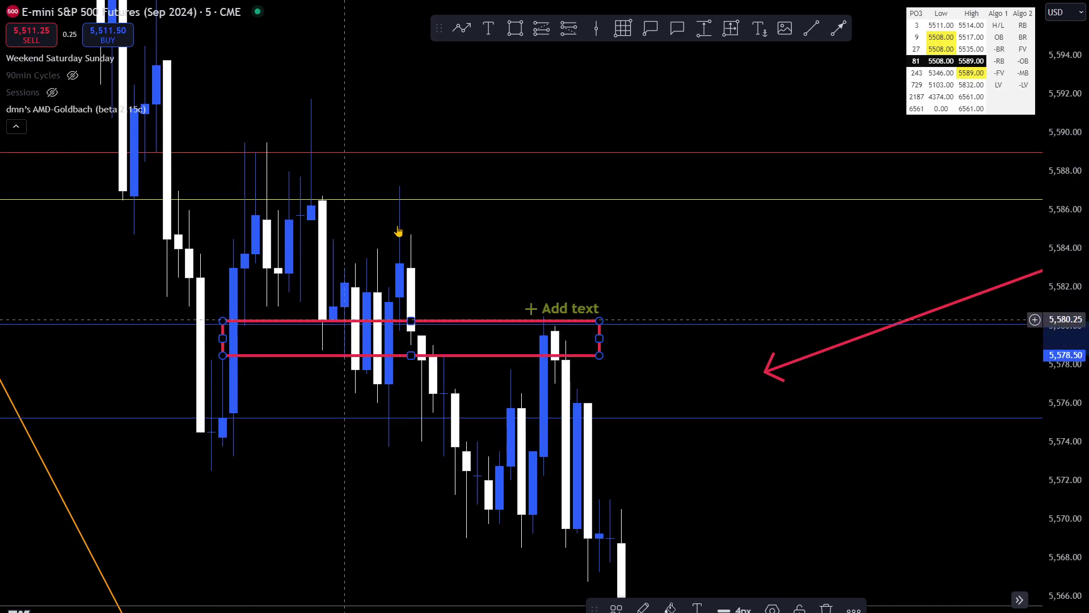
{"action": "left_click", "coordinate": [339, 176]}
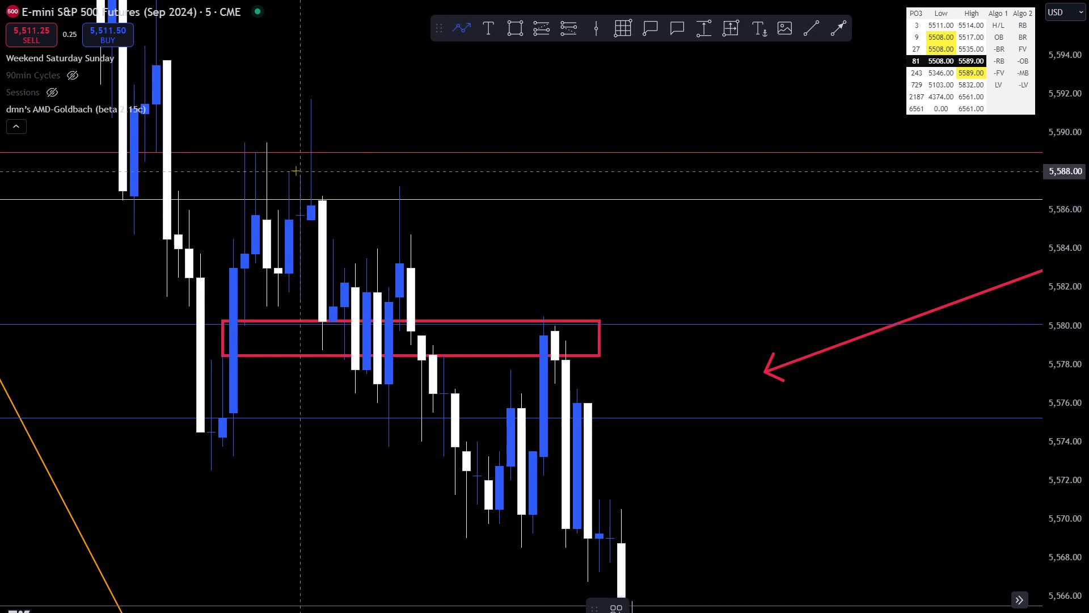
Draw a zigzag path from the swing high near 5,589 through about 5,576, 5,585.25 and 5,568.75, ending at about 5,577.25
{"action": "mouse_move", "coordinate": [311, 147]}
{"action": "left_mouse_down"}
{"action": "mouse_move", "coordinate": [332, 300]}
{"action": "mouse_move", "coordinate": [329, 253]}
{"action": "mouse_move", "coordinate": [356, 247]}
{"action": "mouse_move", "coordinate": [349, 341]}
{"action": "mouse_move", "coordinate": [340, 326]}
{"action": "mouse_move", "coordinate": [366, 417]}
{"action": "mouse_move", "coordinate": [239, 363]}
{"action": "mouse_move", "coordinate": [341, 400]}
{"action": "mouse_move", "coordinate": [224, 318]}
{"action": "mouse_move", "coordinate": [232, 332]}
{"action": "mouse_move", "coordinate": [244, 314]}
{"action": "mouse_move", "coordinate": [246, 325]}
{"action": "mouse_move", "coordinate": [286, 318]}
{"action": "mouse_move", "coordinate": [355, 405]}
{"action": "left_mouse_up"}
{"action": "left_click", "coordinate": [355, 405]}
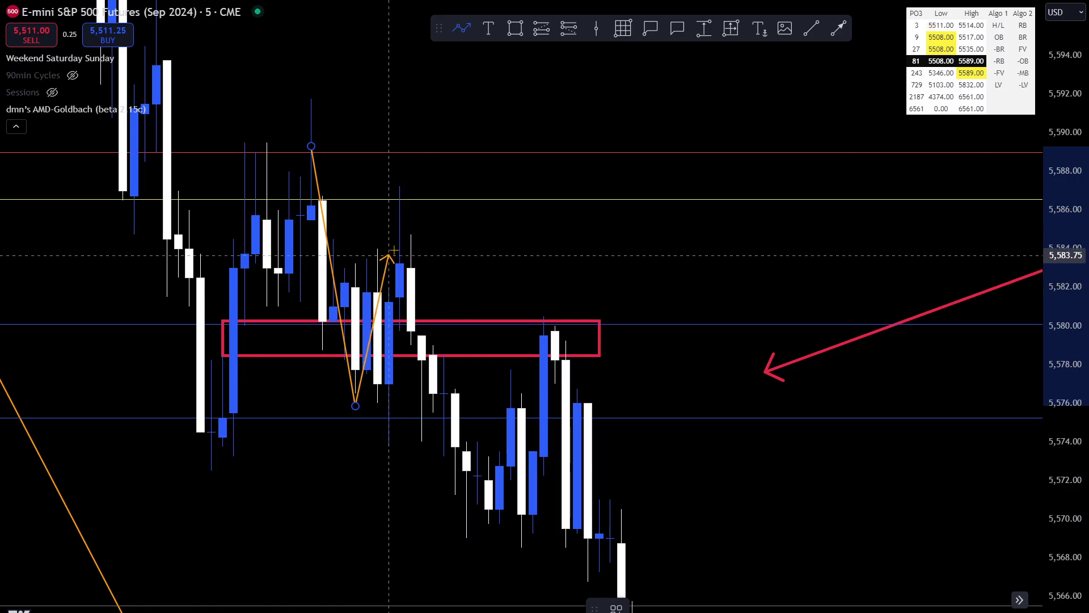
{"action": "left_click", "coordinate": [400, 221]}
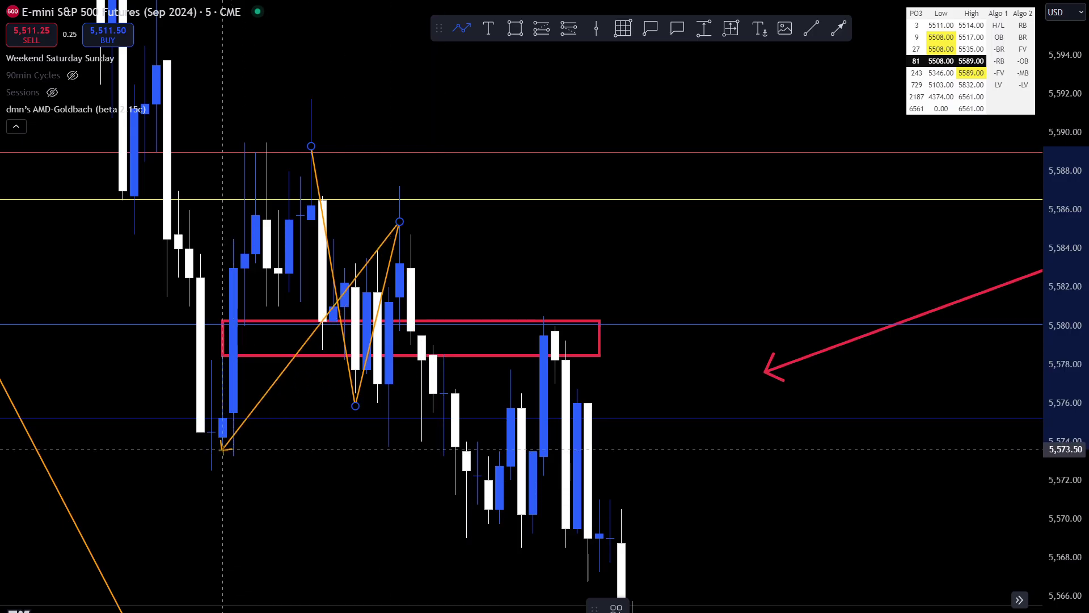
{"action": "left_click", "coordinate": [444, 542]}
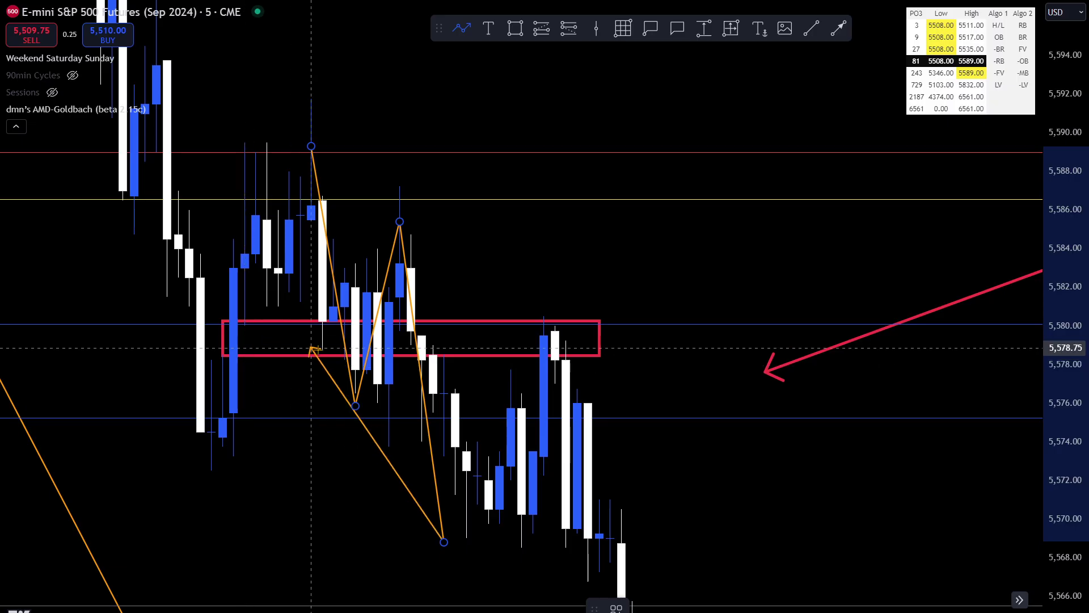
{"action": "left_click", "coordinate": [355, 406]}
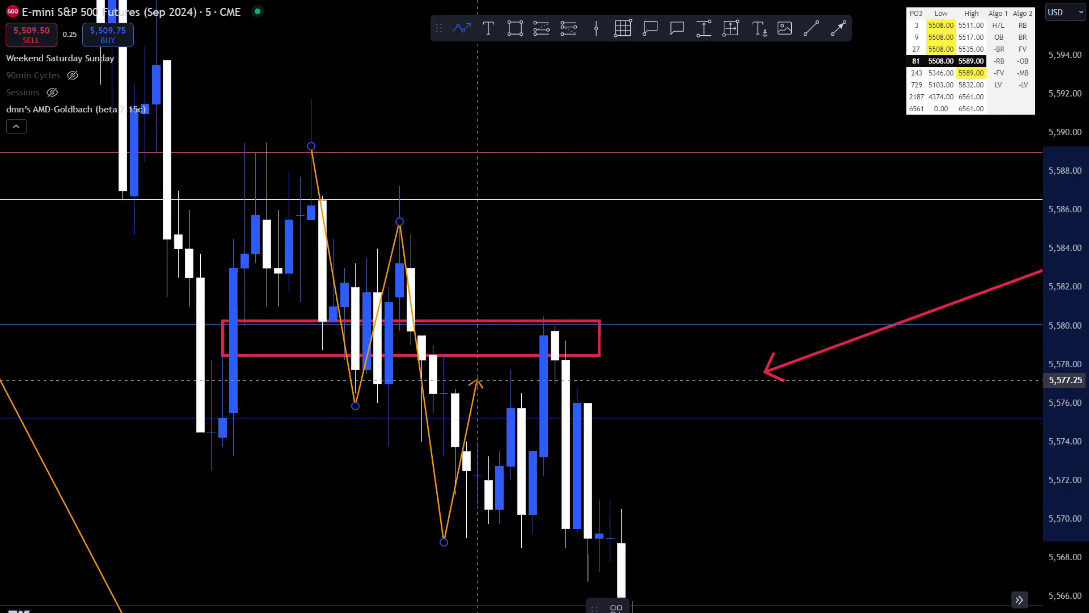
{"action": "double_click", "coordinate": [477, 381]}
{"action": "left_click", "coordinate": [420, 513]}
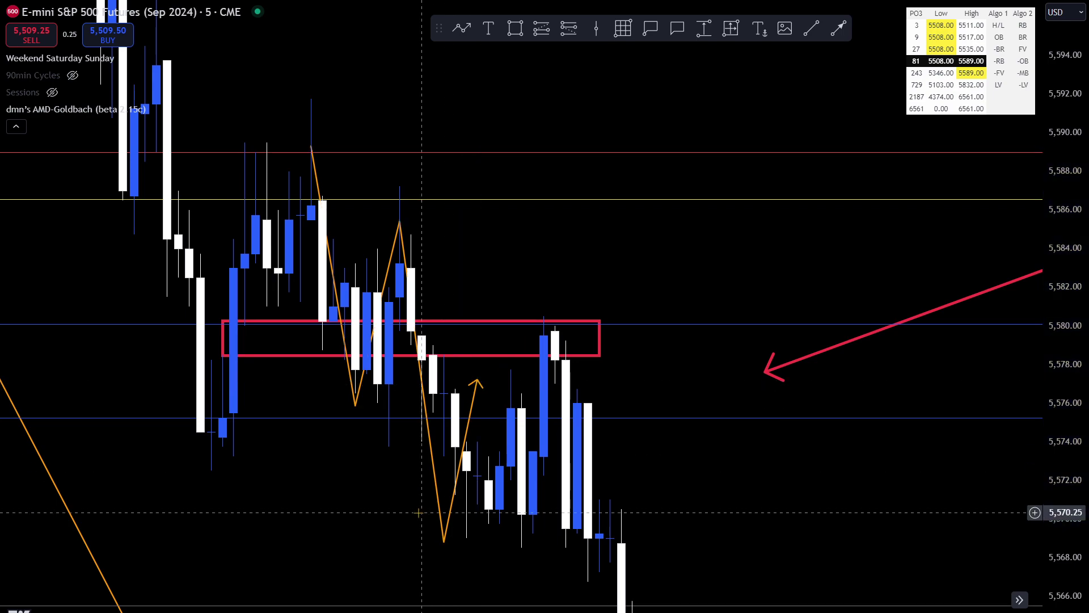
Switch the chart to the 3-minute interval, reset the chart view and return to the marked sell-off around 5,580
{"action": "type", "text": "3"}
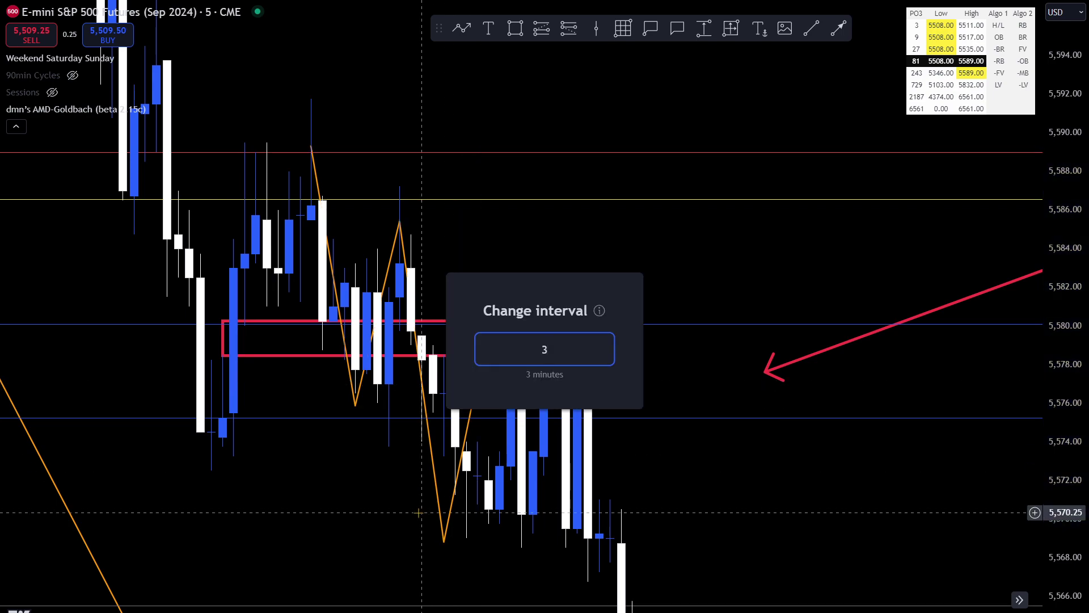
{"action": "key", "text": "Return"}
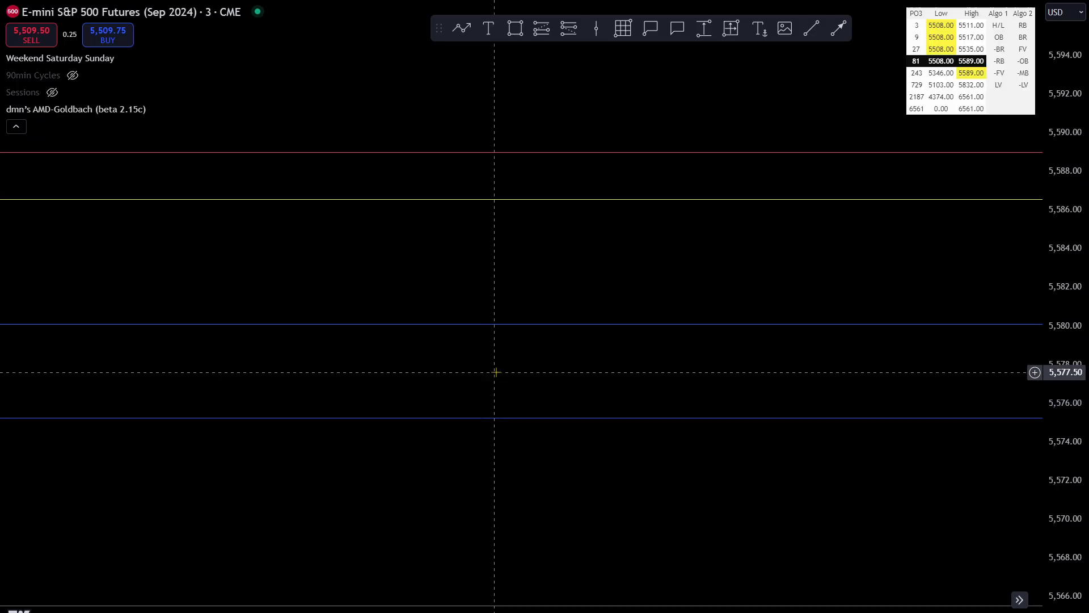
{"action": "right_click", "coordinate": [536, 248]}
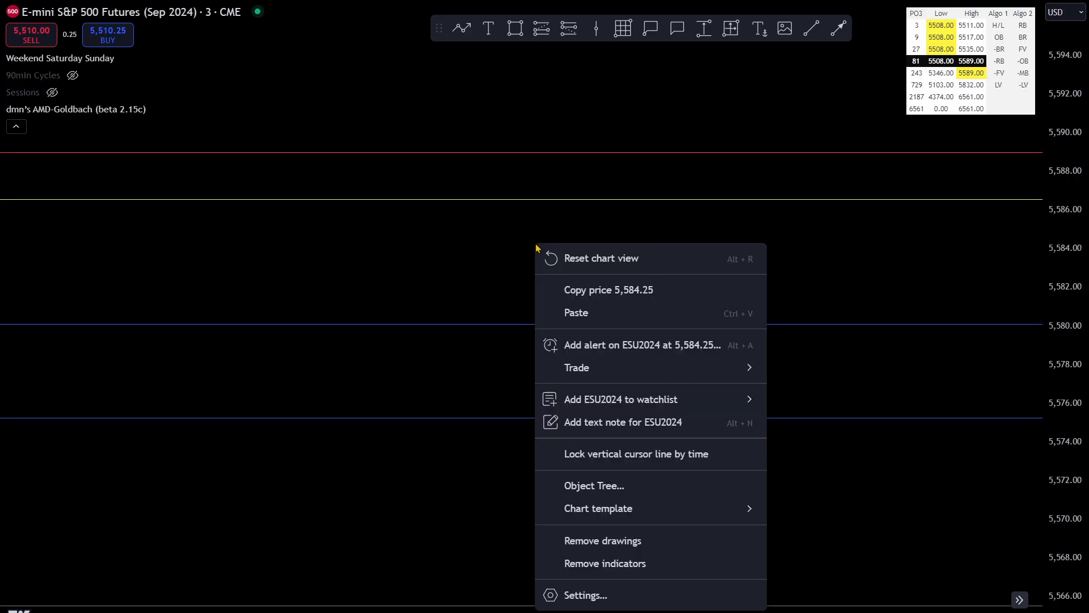
{"action": "left_click", "coordinate": [567, 259]}
{"action": "scroll", "coordinate": [634, 287], "scroll_direction": "left", "scroll_amount": 10}
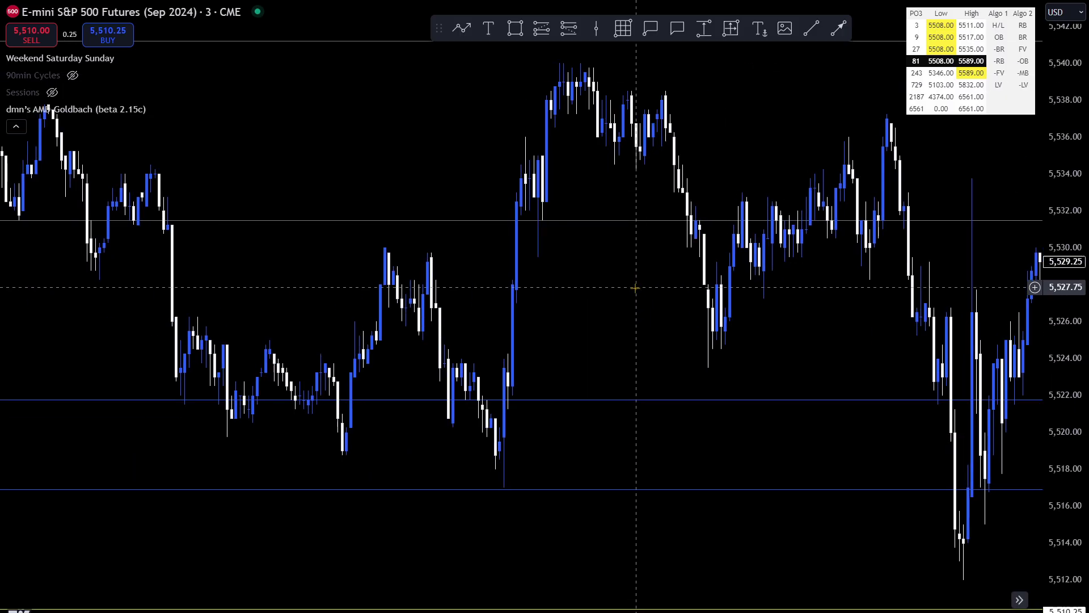
{"action": "scroll", "coordinate": [635, 288], "scroll_direction": "left", "scroll_amount": 10}
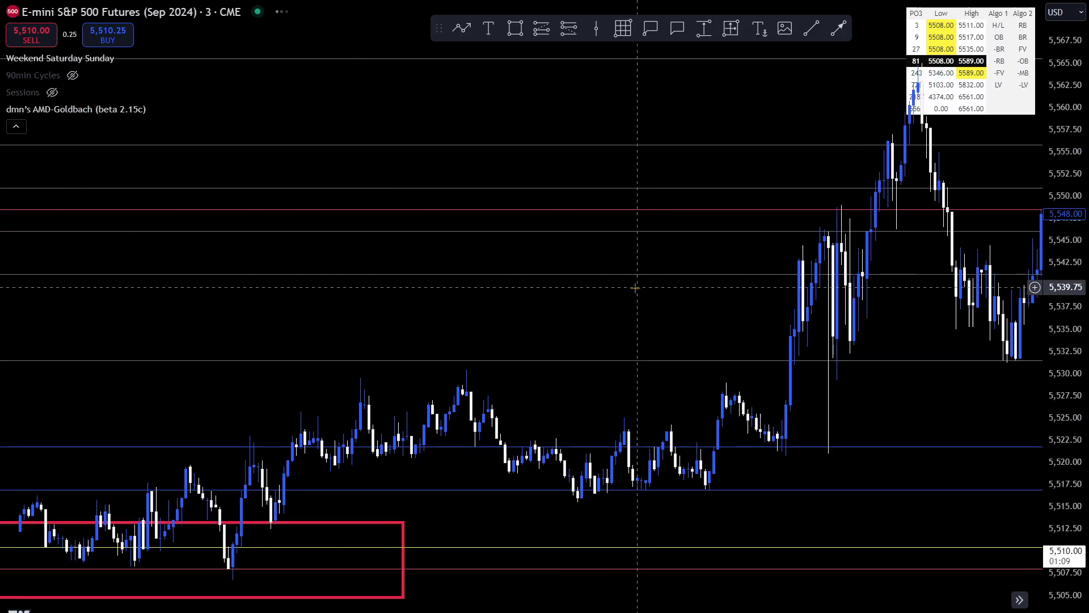
{"action": "scroll", "coordinate": [635, 288], "scroll_direction": "left", "scroll_amount": 10}
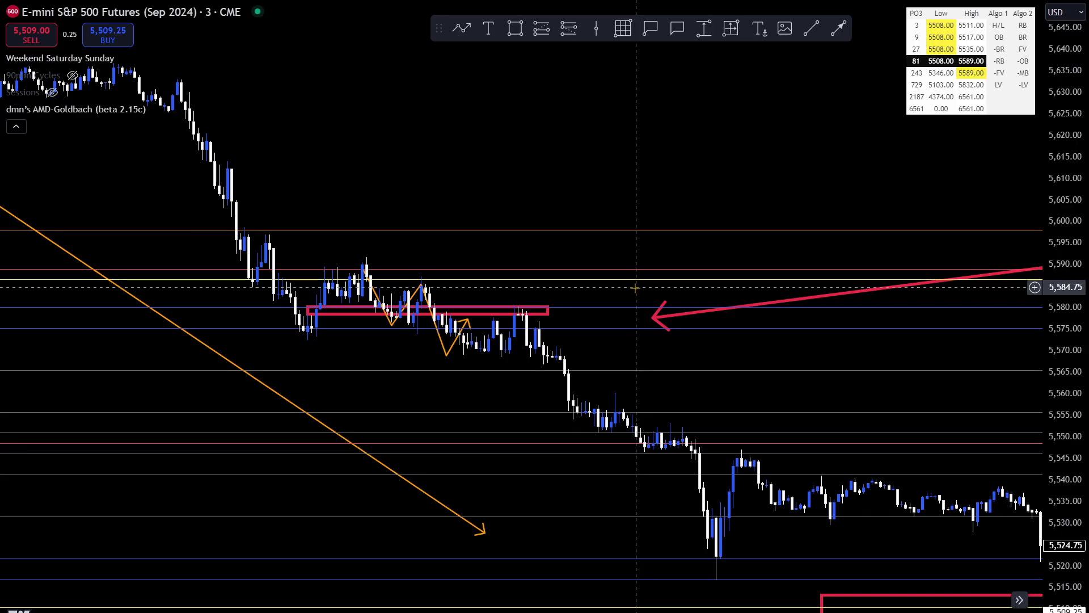
{"action": "scroll", "coordinate": [635, 288], "scroll_direction": "up", "scroll_amount": 5}
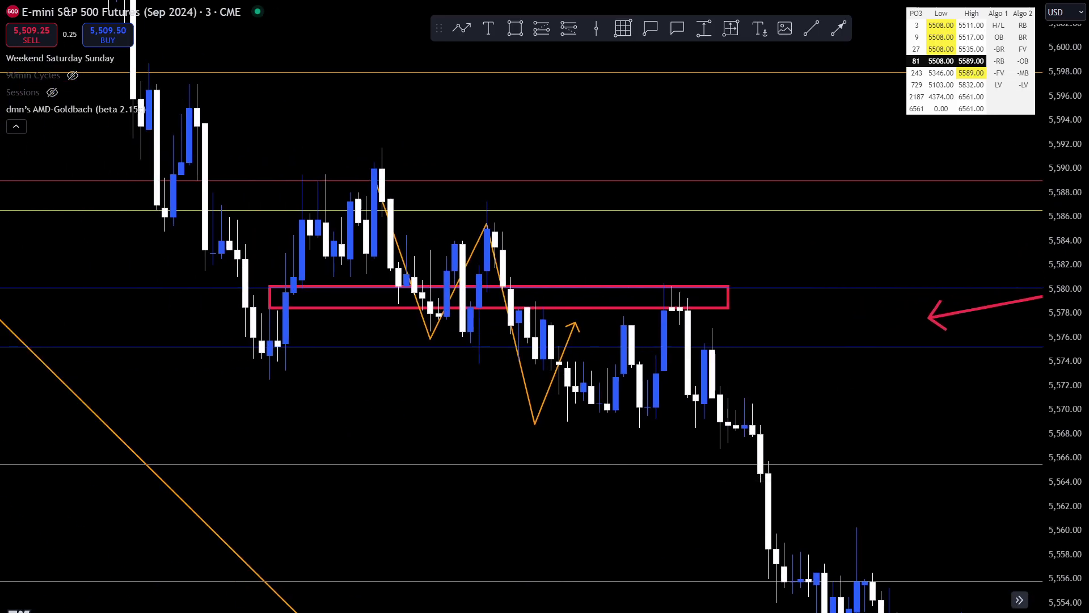
{"action": "scroll", "coordinate": [635, 288], "scroll_direction": "up", "scroll_amount": 3}
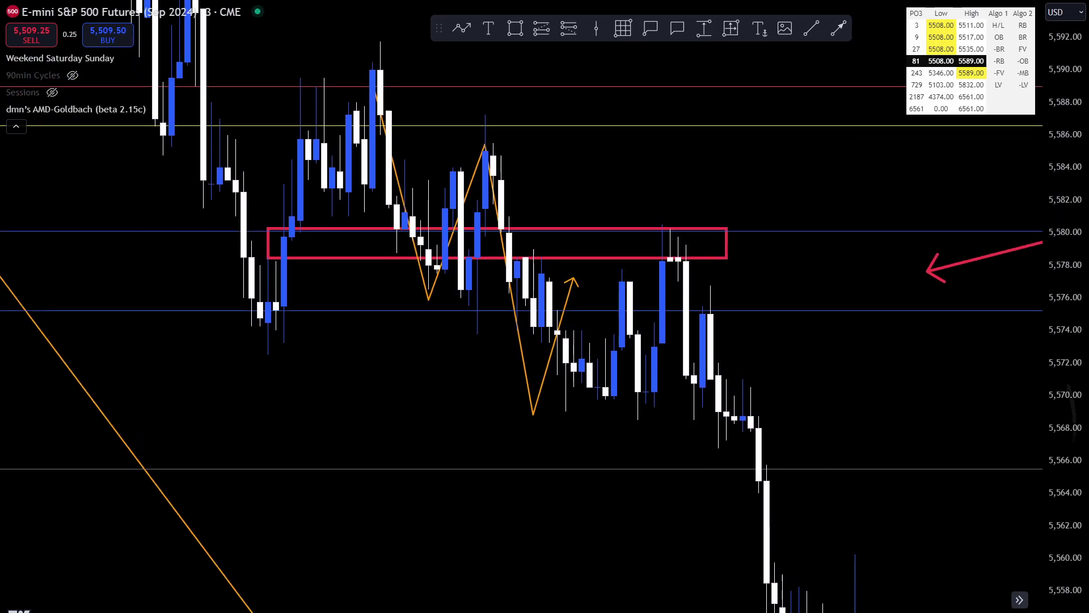
{"action": "scroll", "coordinate": [836, 463], "scroll_direction": "up", "scroll_amount": 3}
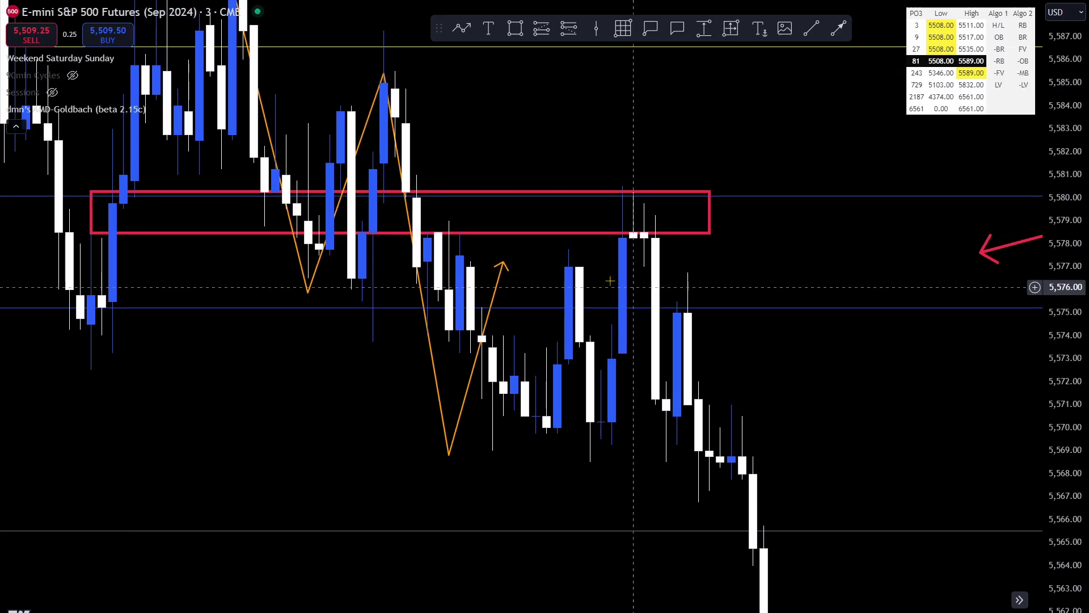
Remove all drawings and draw a rectangle from 5,580.00 to about 5,578.50, reaching from the falling candle past the retracement high
{"action": "right_click", "coordinate": [709, 264]}
{"action": "left_click", "coordinate": [769, 562]}
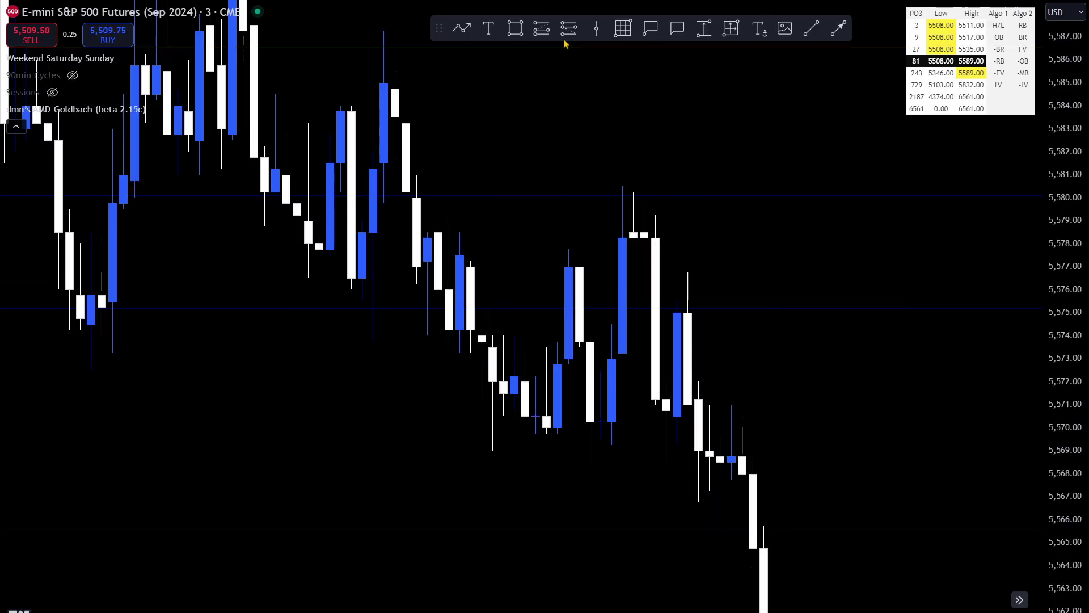
{"action": "left_click", "coordinate": [515, 29]}
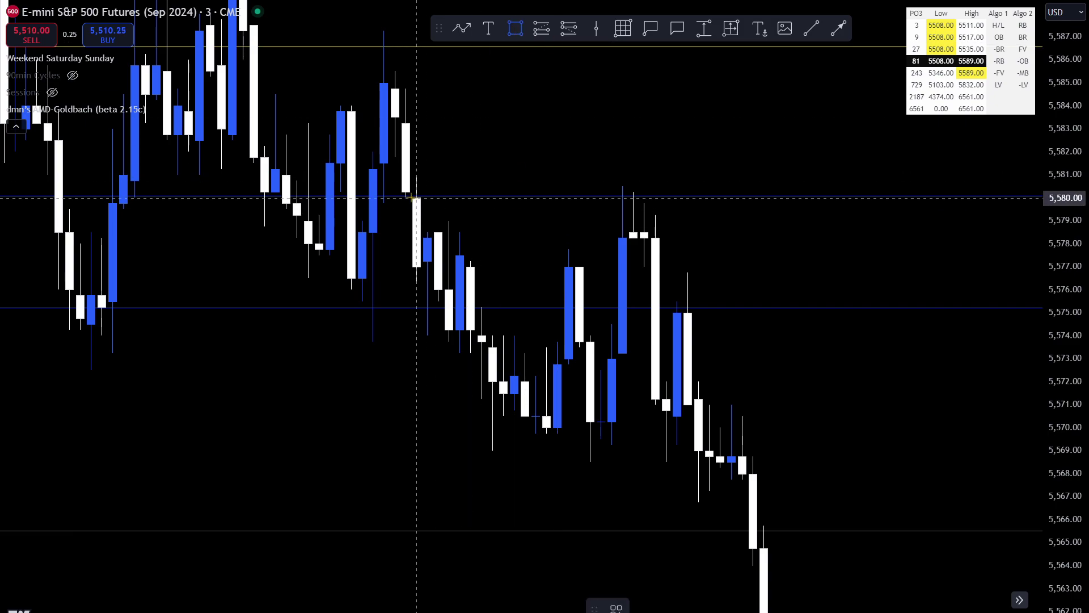
{"action": "left_click_drag", "start_coordinate": [406, 196], "coordinate": [731, 234]}
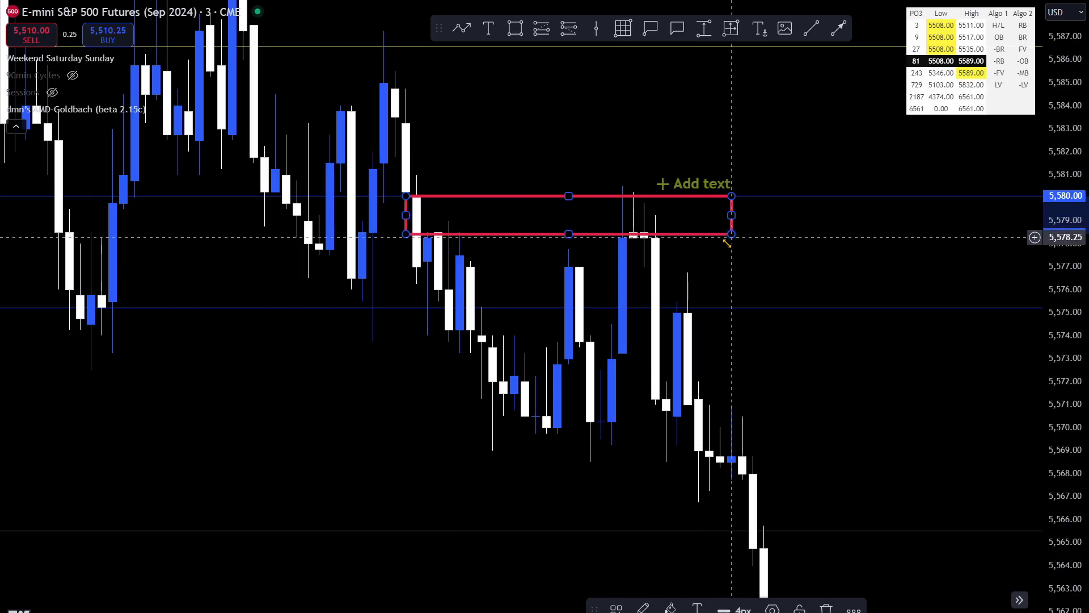
{"action": "left_click", "coordinate": [749, 284]}
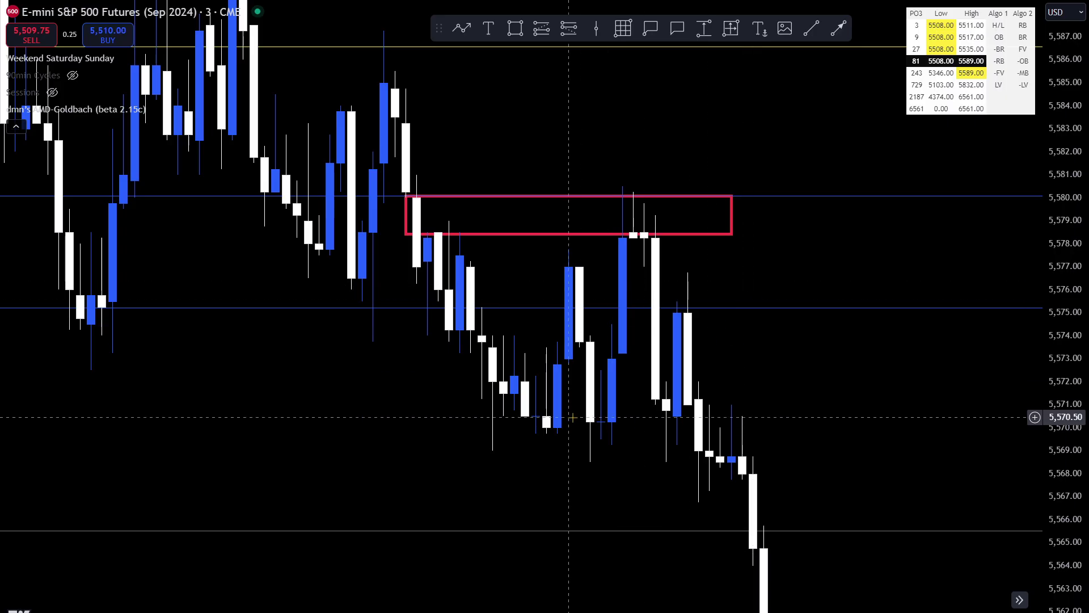
Draw a second rectangle from about 5,577 to about 5,572, starting at the large down candle after the retracement high
{"action": "left_click_drag", "start_coordinate": [572, 418], "coordinate": [414, 350]}
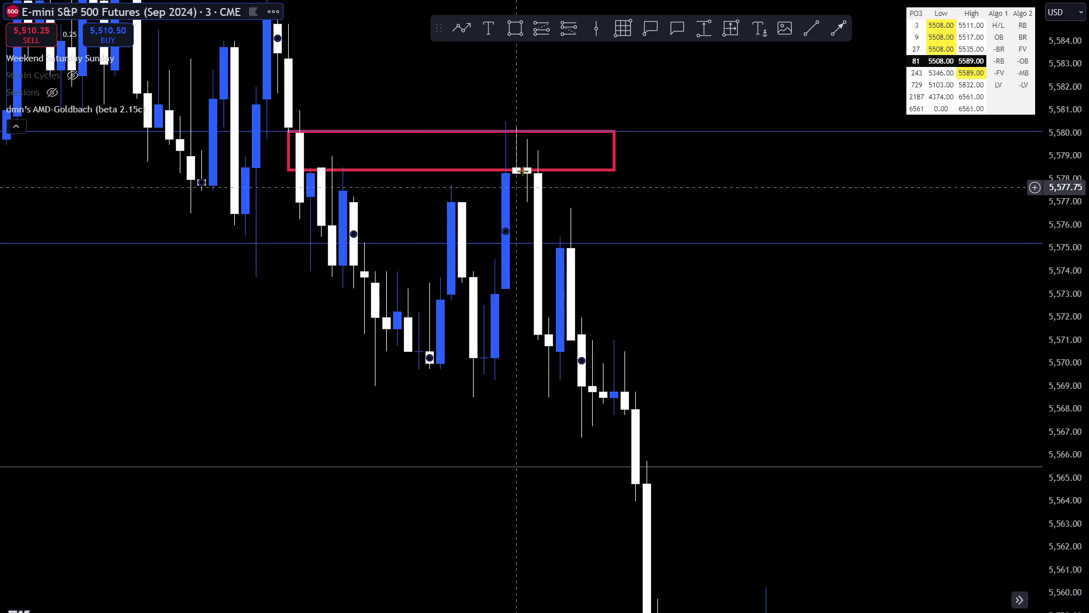
{"action": "left_click", "coordinate": [516, 28]}
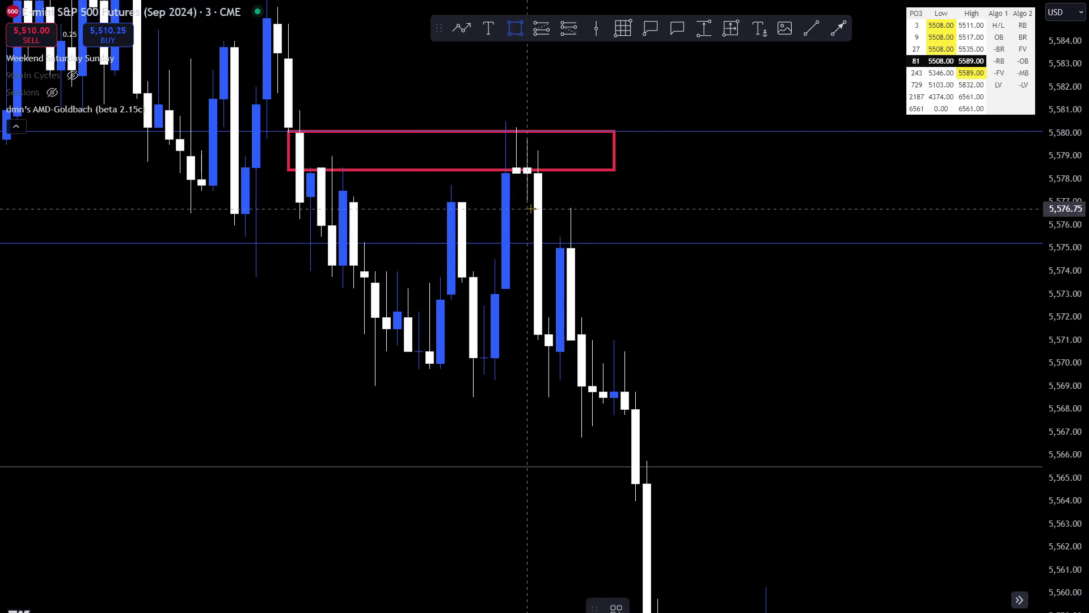
{"action": "left_click_drag", "start_coordinate": [527, 204], "coordinate": [904, 383]}
{"action": "left_click", "coordinate": [821, 334]}
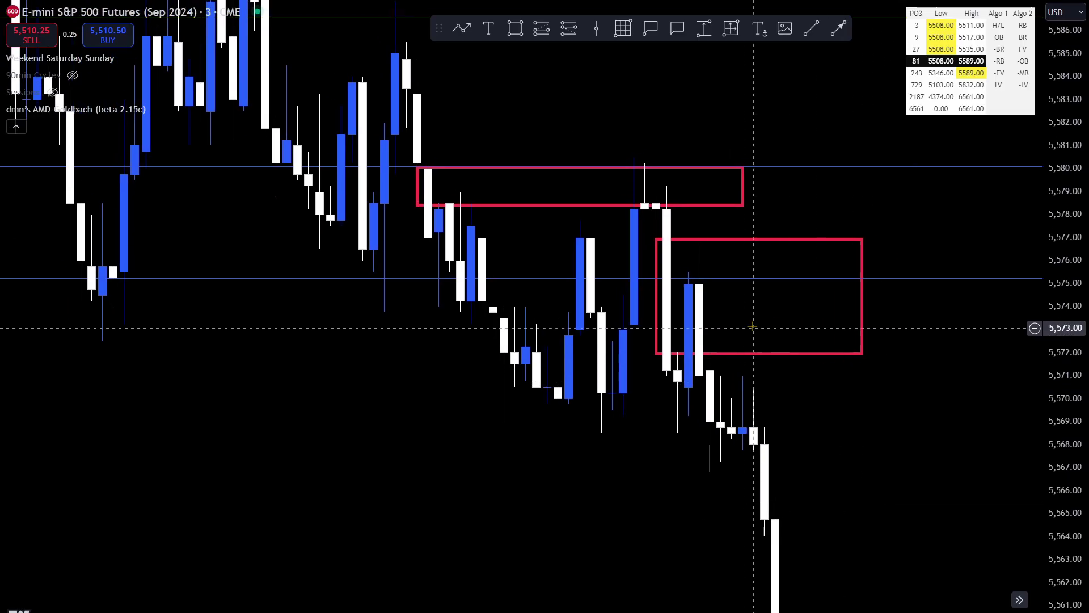
Draw a rectangle from 5,538.00 up to 5,541.50 over the rebound that follows the steep drop, starting at its large up candle
{"action": "left_click_drag", "start_coordinate": [1063, 250], "coordinate": [1063, 307]}
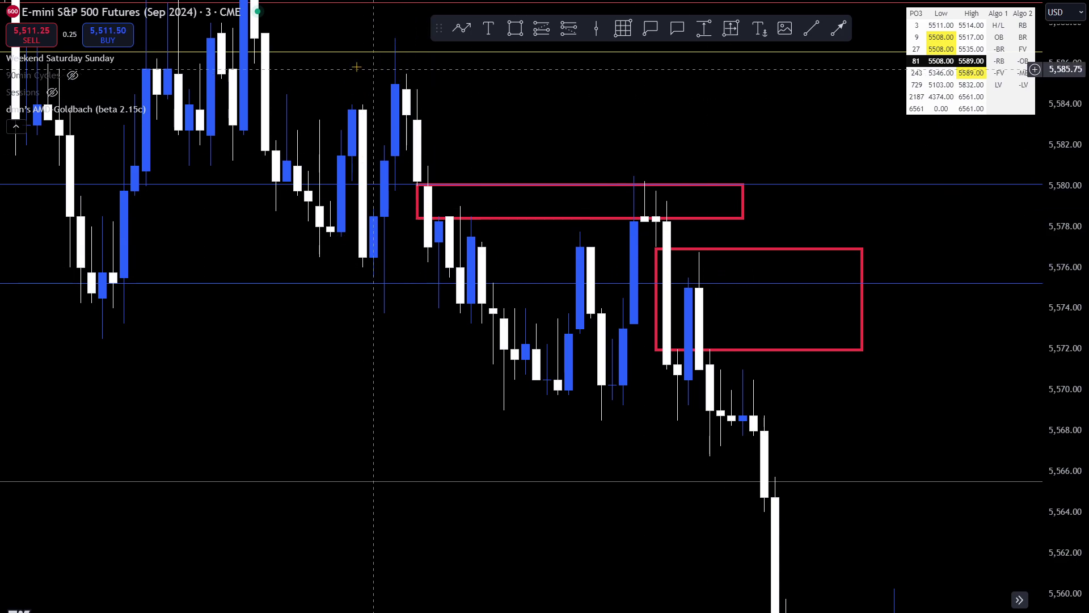
{"action": "left_click_drag", "start_coordinate": [322, 113], "coordinate": [249, 121]}
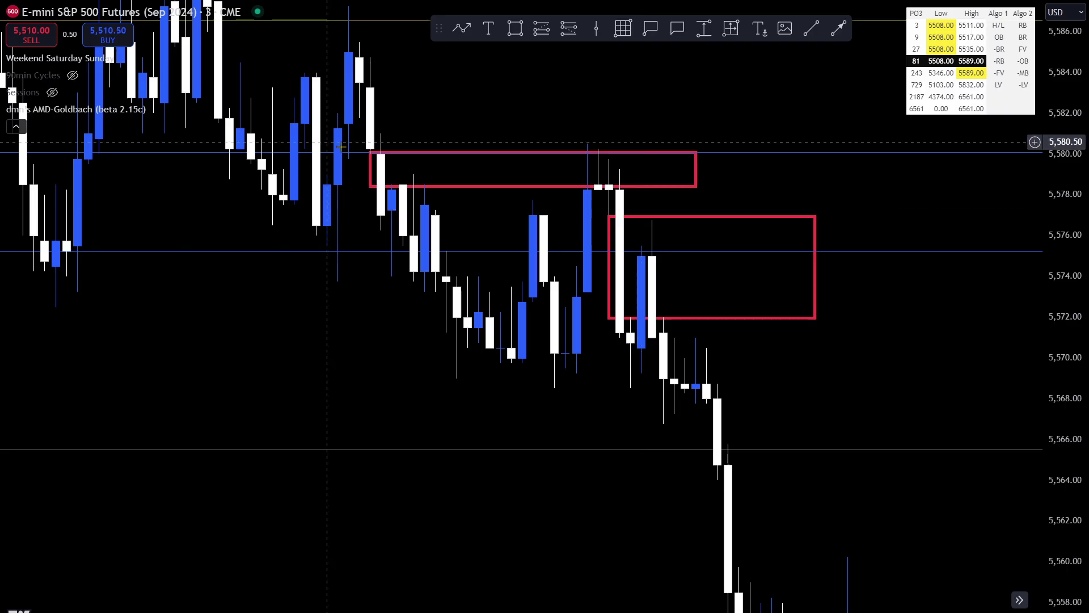
{"action": "left_click_drag", "start_coordinate": [618, 305], "coordinate": [465, 187]}
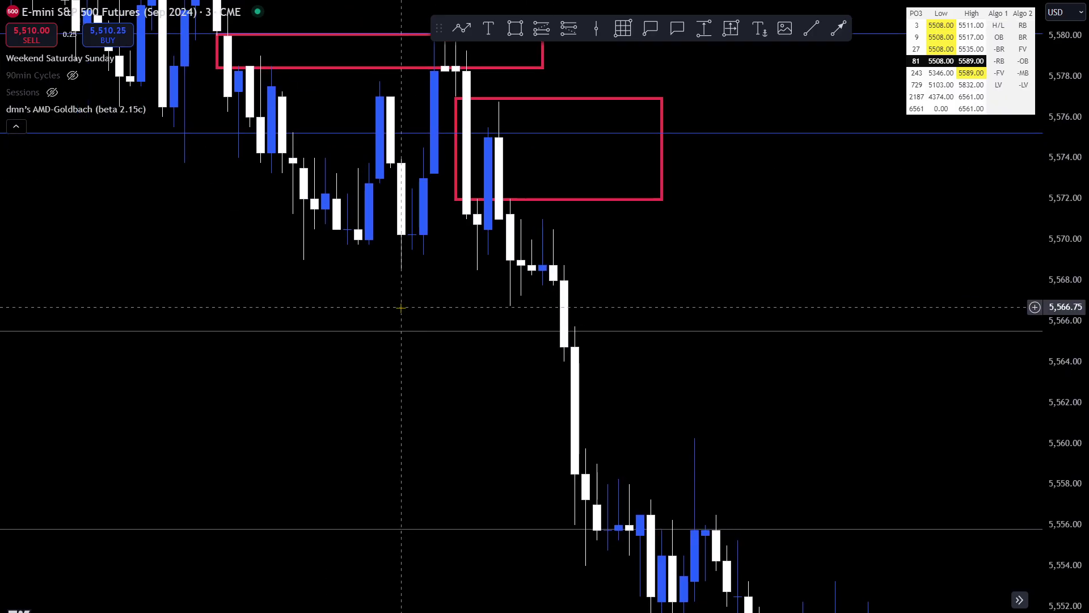
{"action": "left_click_drag", "start_coordinate": [401, 307], "coordinate": [318, 231]}
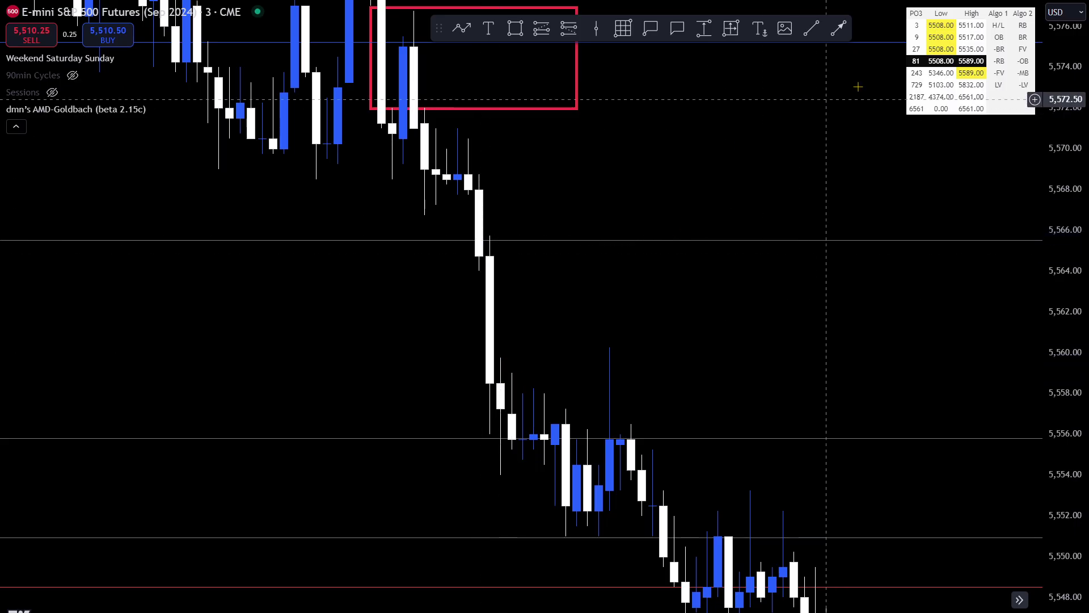
{"action": "scroll", "coordinate": [794, 199], "scroll_direction": "left", "scroll_amount": 3}
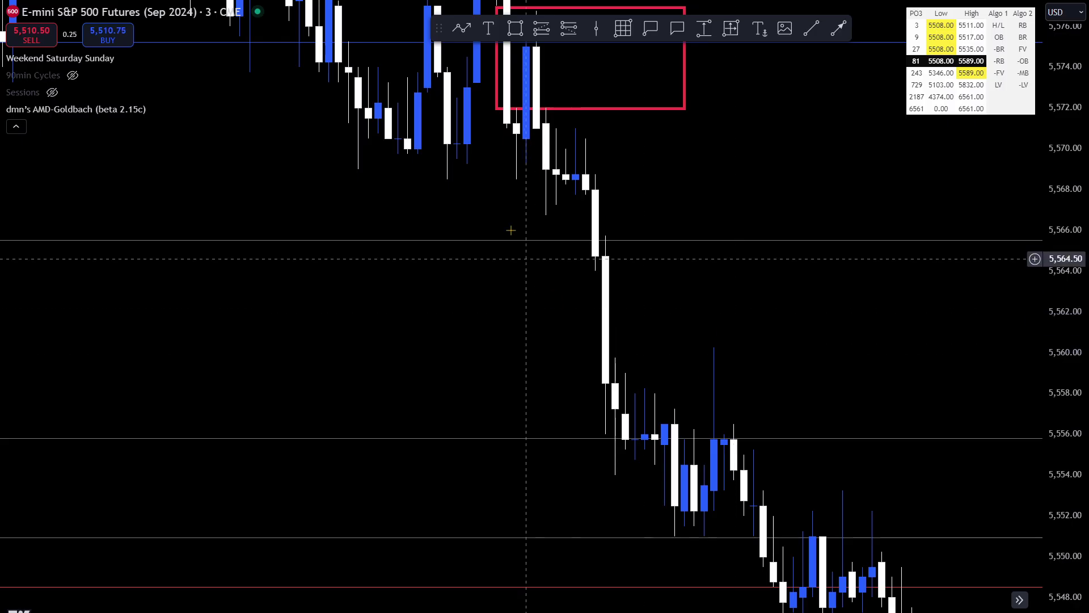
{"action": "left_click_drag", "start_coordinate": [505, 210], "coordinate": [396, 160]}
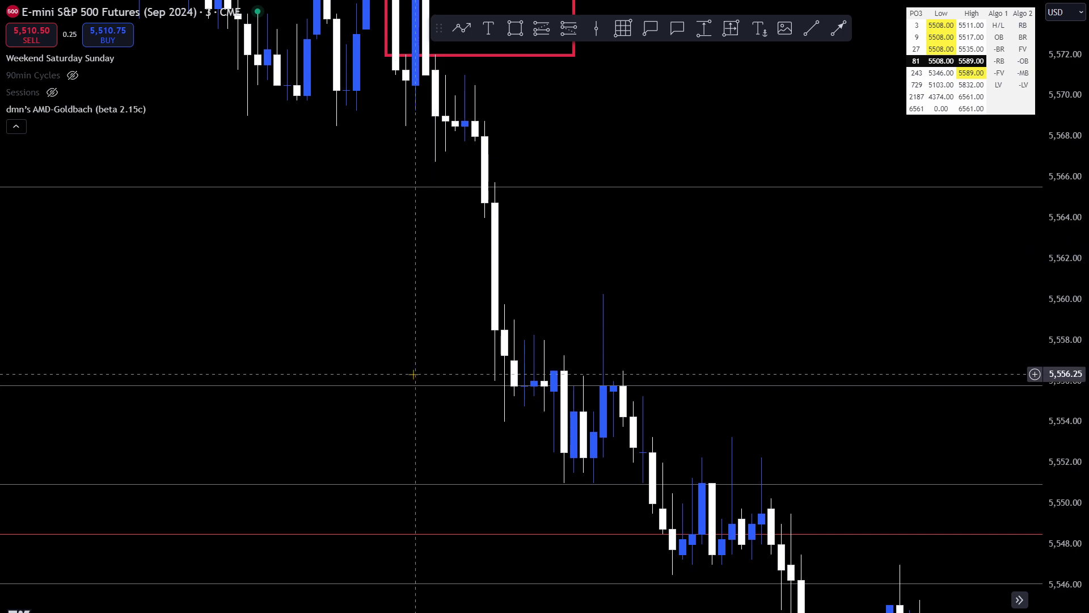
{"action": "left_click_drag", "start_coordinate": [414, 377], "coordinate": [347, 190]}
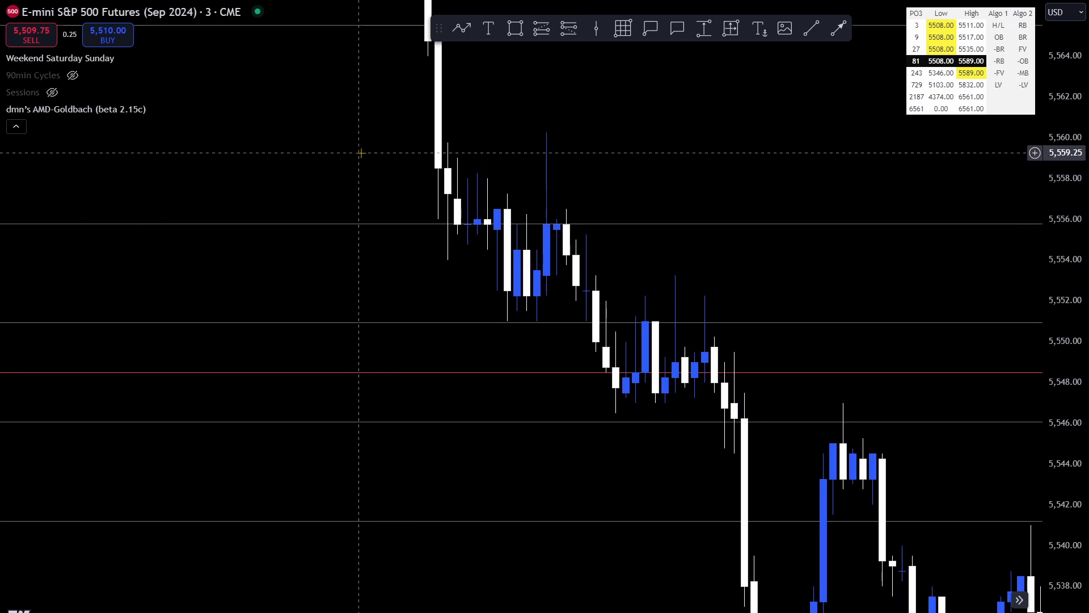
{"action": "left_click_drag", "start_coordinate": [363, 153], "coordinate": [270, 89]}
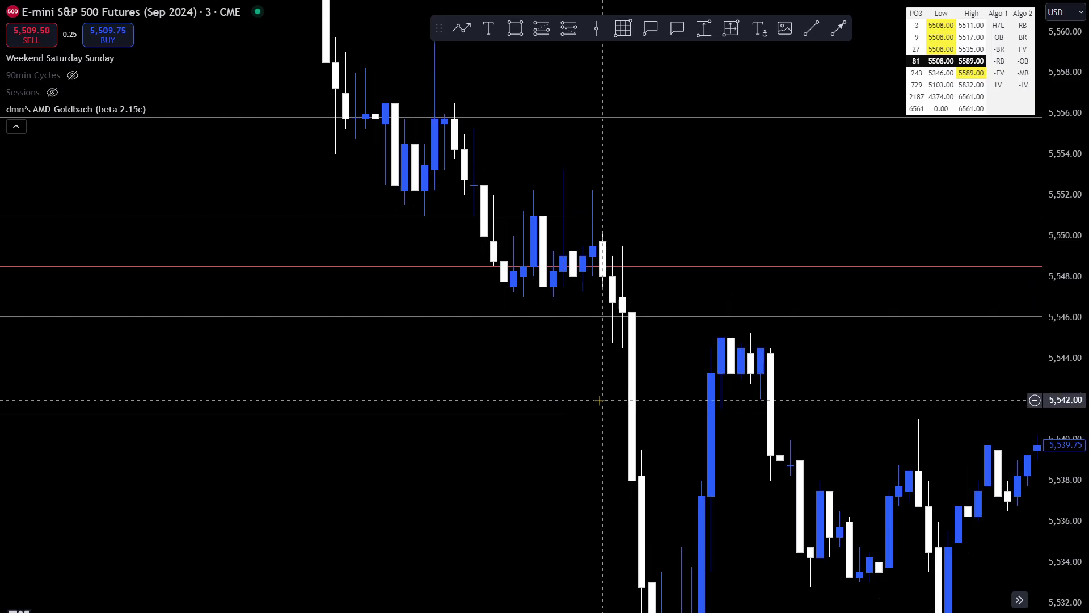
{"action": "left_click_drag", "start_coordinate": [565, 353], "coordinate": [468, 212]}
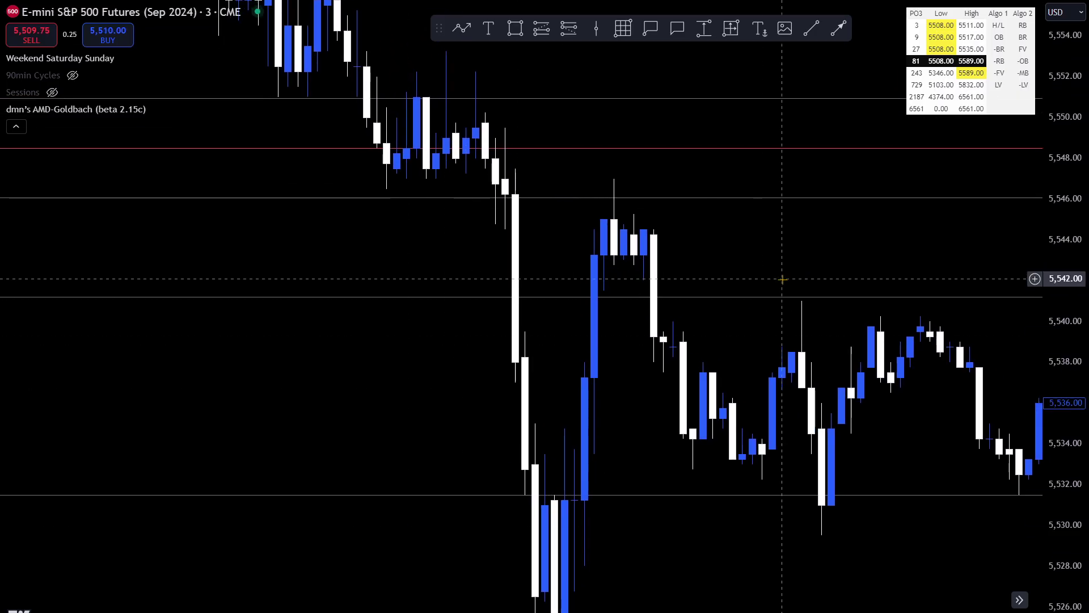
{"action": "left_click", "coordinate": [516, 33]}
{"action": "left_click_drag", "start_coordinate": [572, 362], "coordinate": [762, 293]}
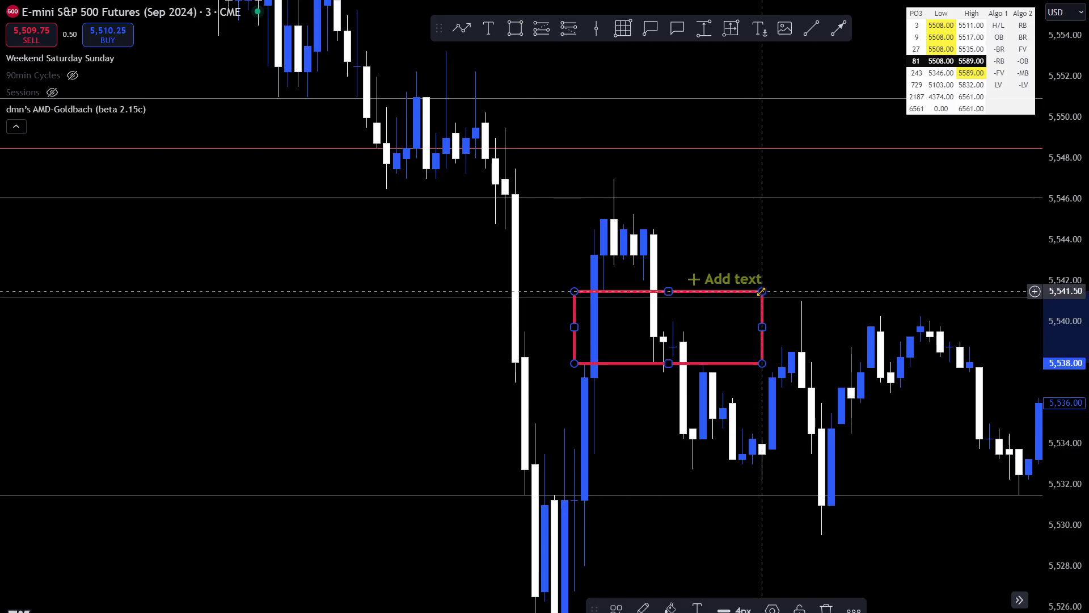
{"action": "left_click", "coordinate": [652, 405]}
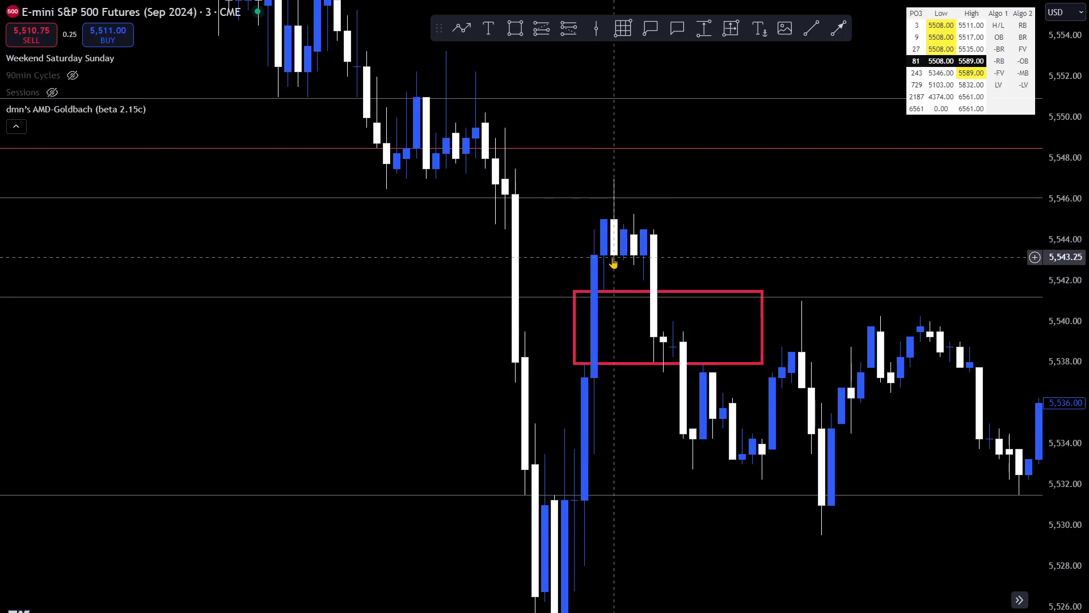
Draw an arrow from about 5,554 down to about 5,540.50, pointing at the retracement high just after the rectangle, without a text label
{"action": "left_click_drag", "start_coordinate": [1065, 213], "coordinate": [1050, 409]}
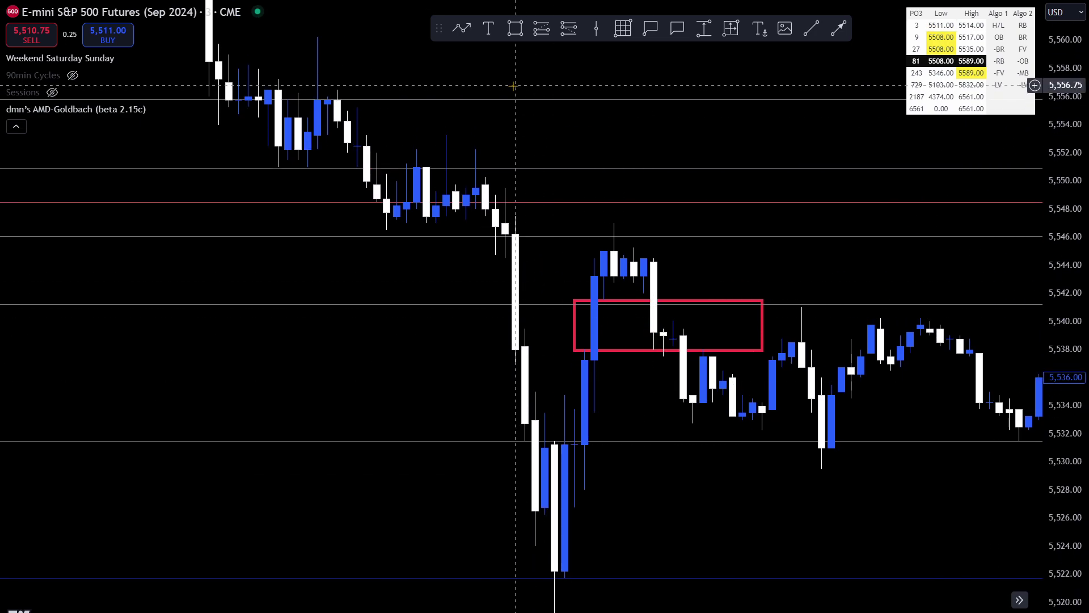
{"action": "left_click", "coordinate": [842, 40]}
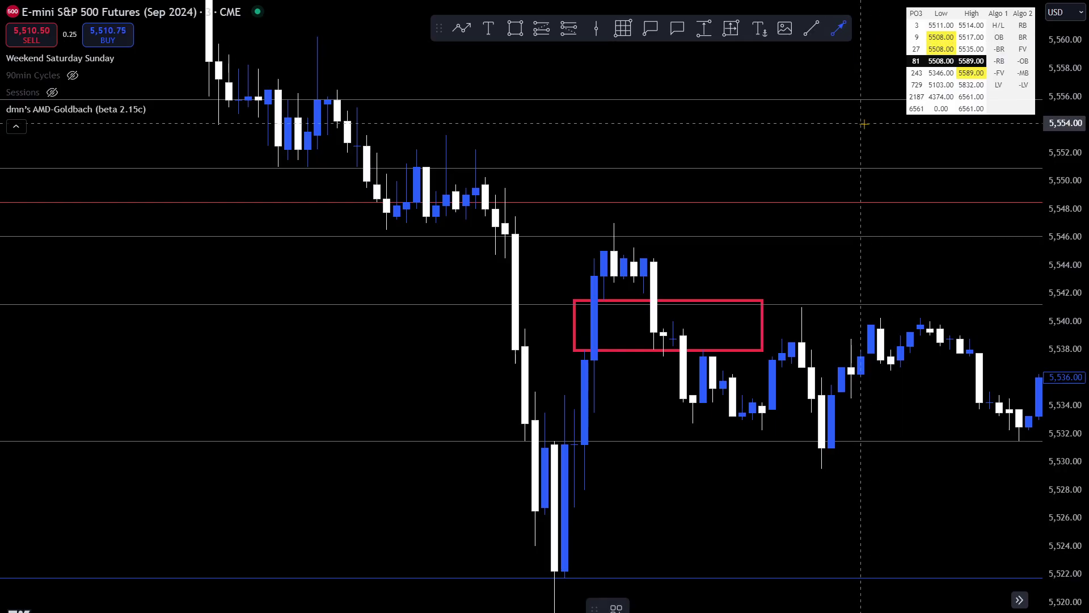
{"action": "left_click", "coordinate": [861, 123]}
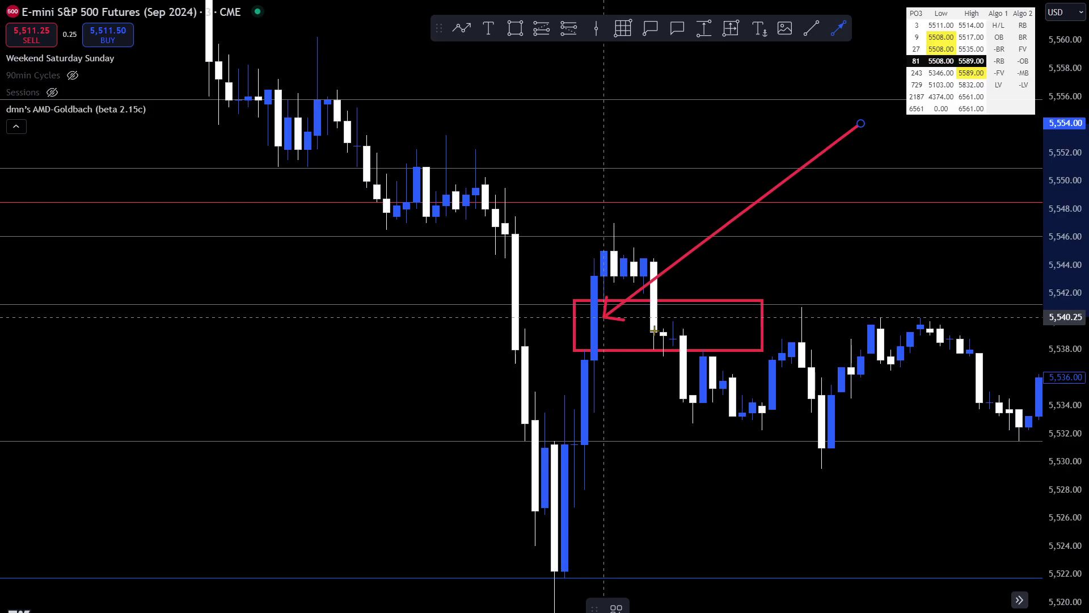
{"action": "left_click", "coordinate": [791, 312]}
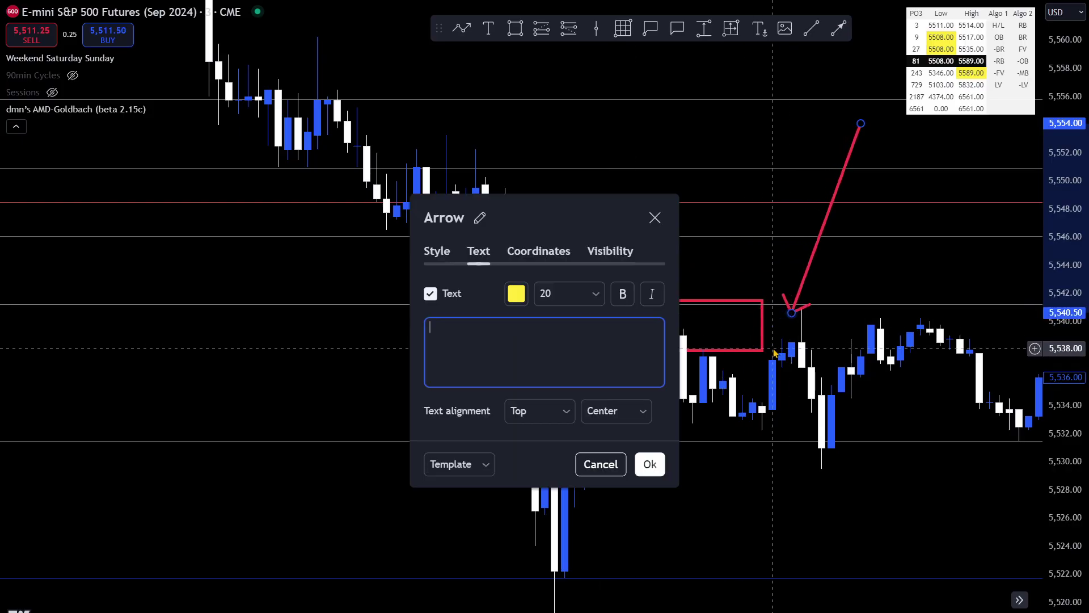
{"action": "left_click", "coordinate": [655, 217]}
Set the PO3 number of the AMD-Goldbach indicator to 27
{"action": "left_click_drag", "start_coordinate": [865, 289], "coordinate": [482, 169]}
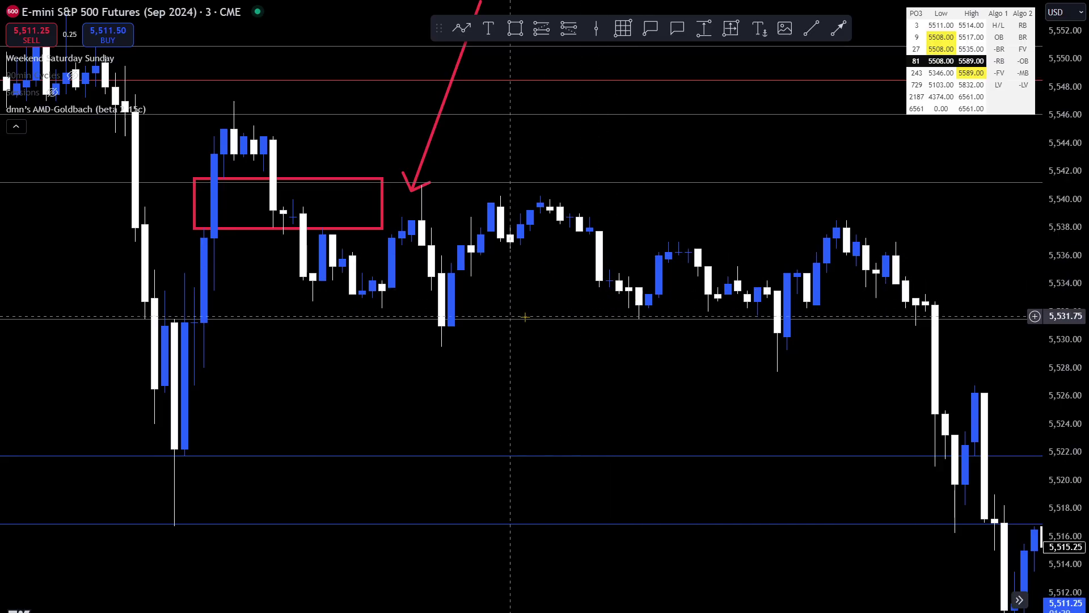
{"action": "left_click_drag", "start_coordinate": [702, 227], "coordinate": [476, 199]}
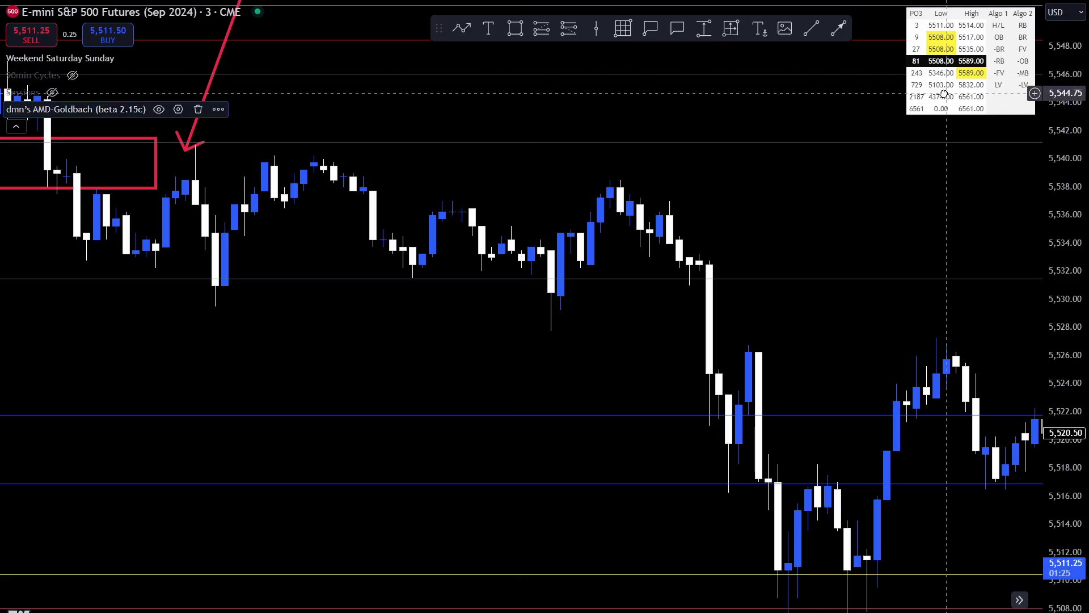
{"action": "left_click", "coordinate": [178, 109]}
{"action": "left_click", "coordinate": [507, 374]}
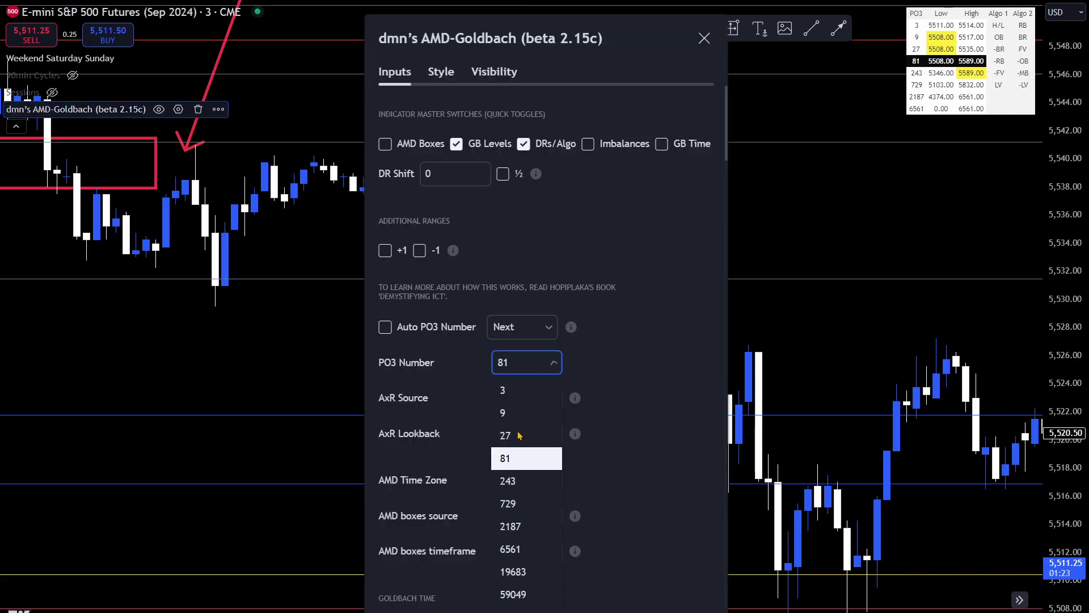
{"action": "left_click", "coordinate": [506, 435]}
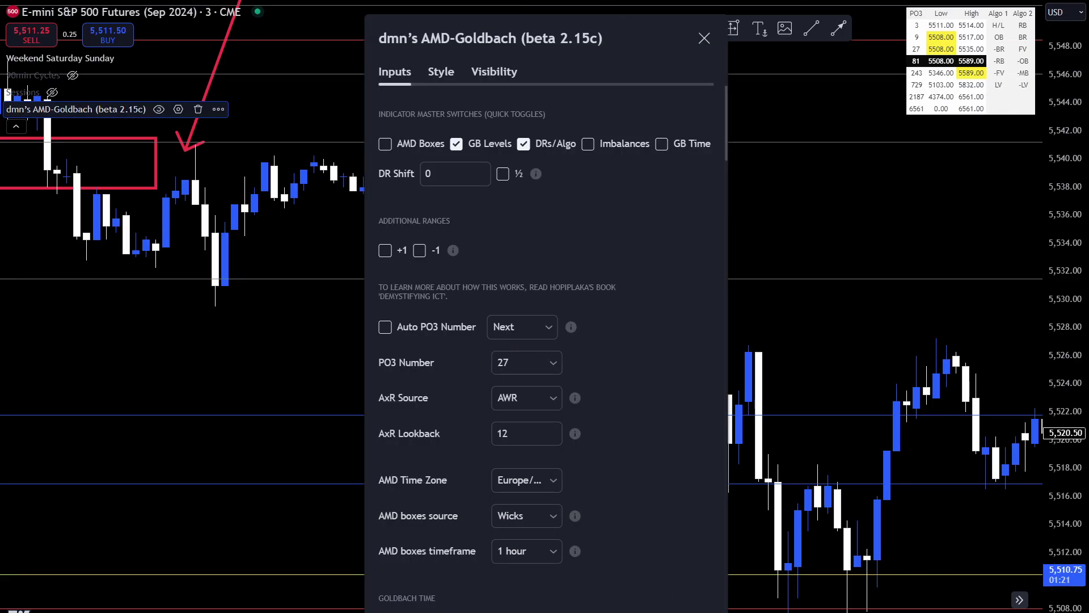
{"action": "key", "text": "Escape"}
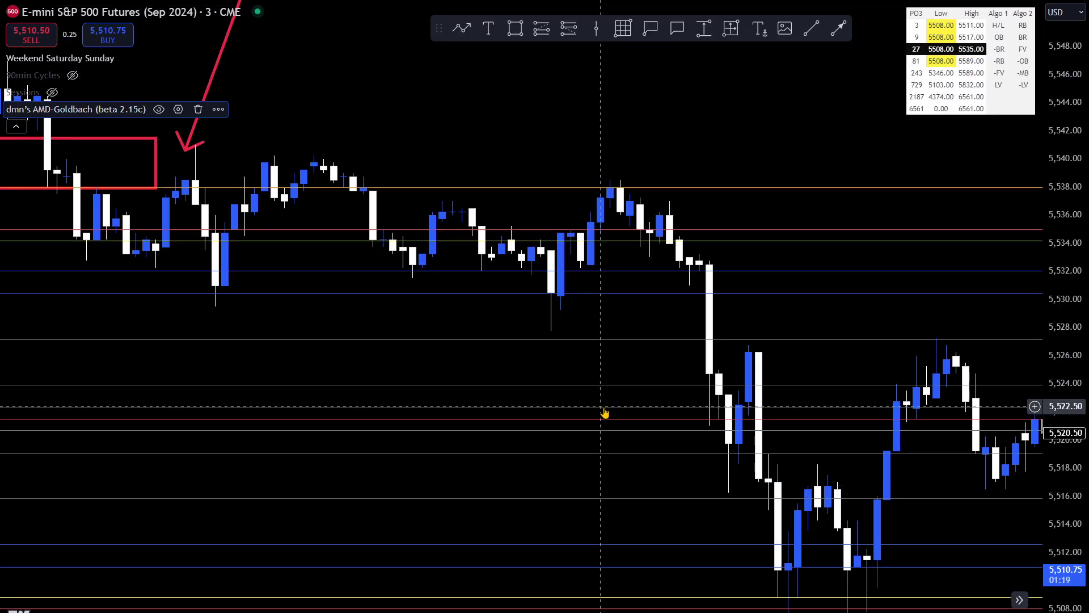
Draw a rectangle from 5,525.00 up to 5,531.75, starting at the large down candle of the next sell-off
{"action": "scroll", "coordinate": [469, 433], "scroll_direction": "up", "scroll_amount": 1}
{"action": "left_click_drag", "start_coordinate": [470, 433], "coordinate": [427, 358]}
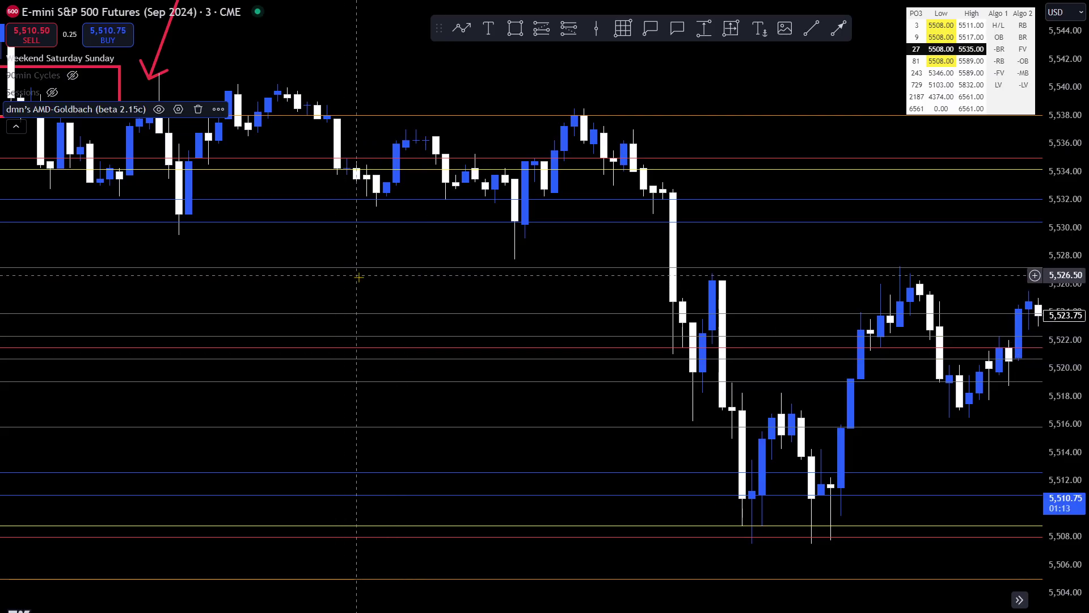
{"action": "left_click_drag", "start_coordinate": [359, 277], "coordinate": [247, 235]}
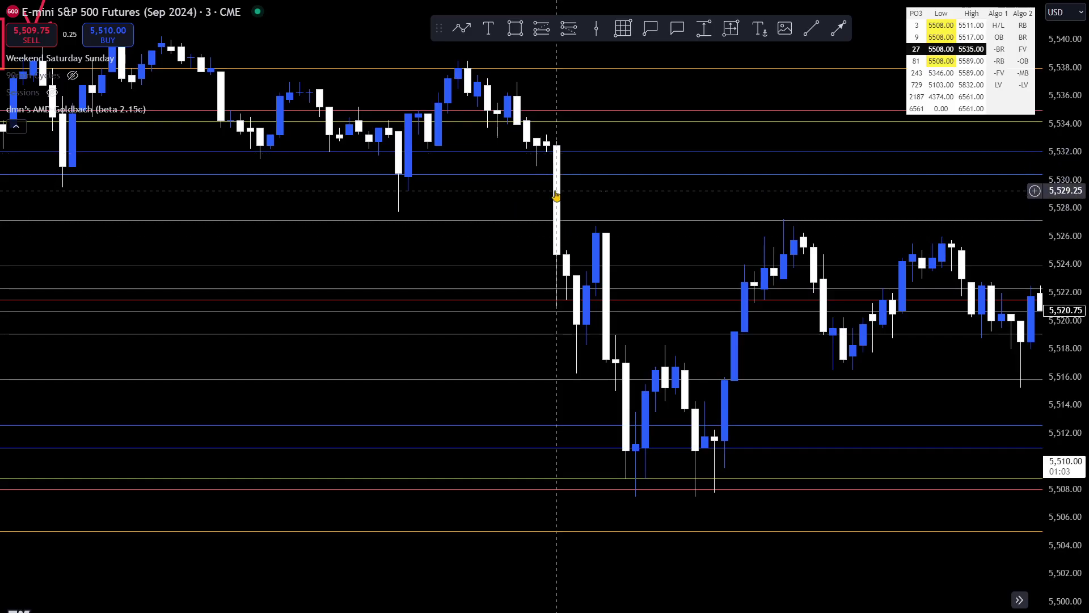
{"action": "left_click", "coordinate": [514, 29]}
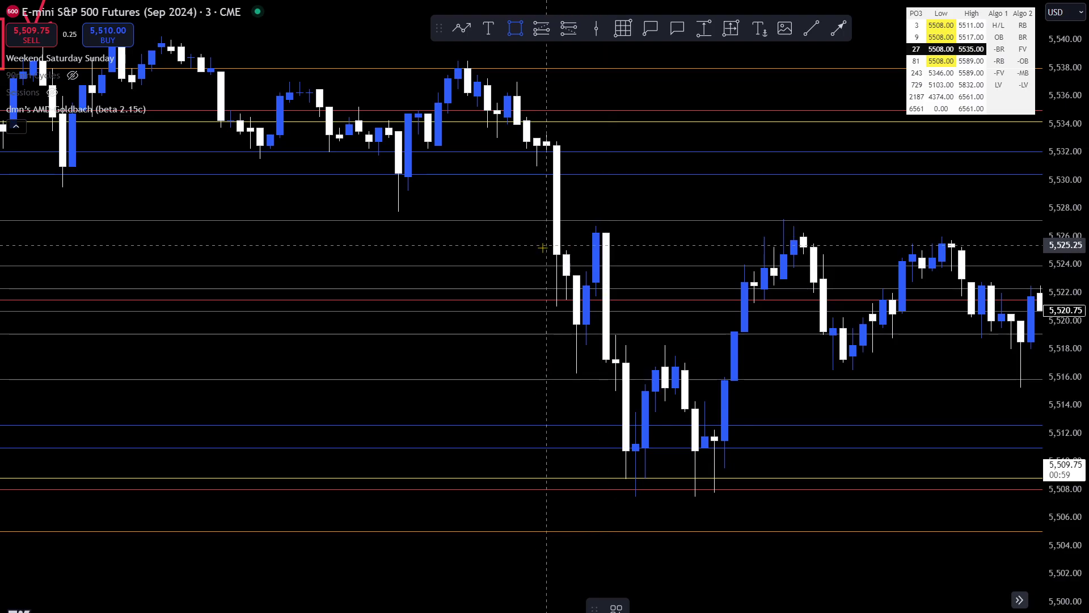
{"action": "mouse_move", "coordinate": [537, 250]}
{"action": "left_mouse_down"}
{"action": "mouse_move", "coordinate": [645, 195]}
{"action": "mouse_move", "coordinate": [685, 154]}
{"action": "left_mouse_up"}
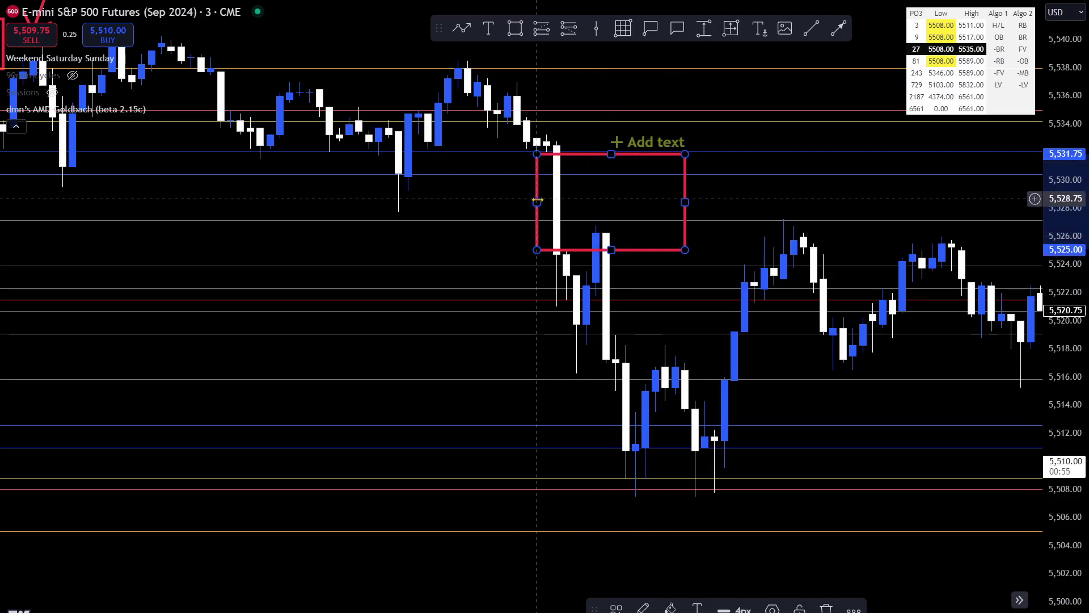
{"action": "left_click_drag", "start_coordinate": [537, 200], "coordinate": [493, 363]}
Extend the sell-off rectangle forward in time past the two retracement highs that touch its lower edge
{"action": "left_click", "coordinate": [492, 301]}
{"action": "left_click_drag", "start_coordinate": [512, 289], "coordinate": [570, 289]}
{"action": "left_click", "coordinate": [77, 109]}
{"action": "left_click_drag", "start_coordinate": [641, 272], "coordinate": [664, 160]}
{"action": "scroll", "coordinate": [371, 197], "scroll_direction": "down", "scroll_amount": 2}
{"action": "scroll", "coordinate": [545, 306], "scroll_direction": "right", "scroll_amount": 3}
{"action": "left_click", "coordinate": [434, 196]}
{"action": "scroll", "coordinate": [855, 196], "scroll_direction": "down", "scroll_amount": 2}
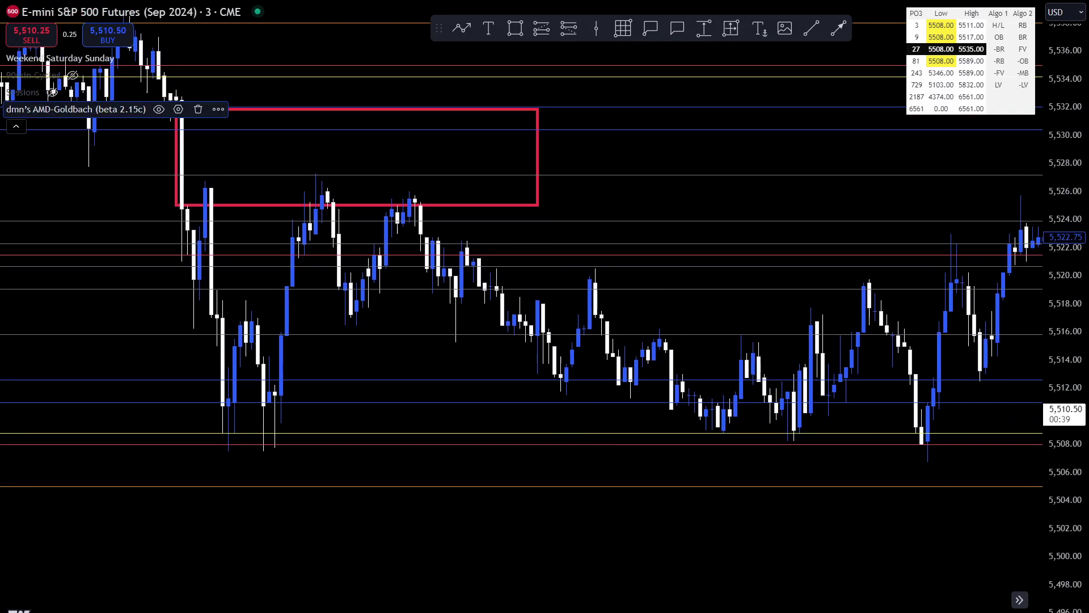
Extend the same rectangle further forward so that it covers the two highs of the following rally
{"action": "scroll", "coordinate": [664, 159], "scroll_direction": "down", "scroll_amount": 2}
{"action": "scroll", "coordinate": [702, 529], "scroll_direction": "right", "scroll_amount": 10}
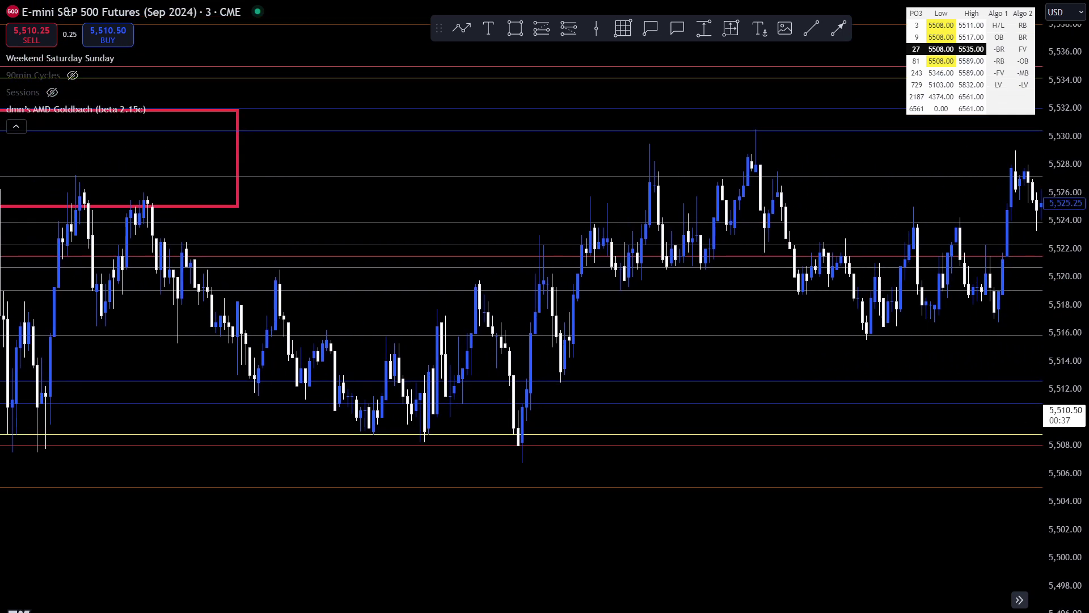
{"action": "scroll", "coordinate": [702, 530], "scroll_direction": "down", "scroll_amount": 2}
{"action": "left_click_drag", "start_coordinate": [702, 530], "coordinate": [814, 605]}
{"action": "left_click_drag", "start_coordinate": [537, 361], "coordinate": [658, 397]}
{"action": "left_click", "coordinate": [555, 269]}
{"action": "left_click_drag", "start_coordinate": [555, 269], "coordinate": [940, 269]}
{"action": "key", "text": "Escape"}
Draw a rectangle from 5,522.50 to 5,520.75, from the drop after the rally highs to the next strong rebound
{"action": "scroll", "coordinate": [544, 306], "scroll_direction": "up", "scroll_amount": 5}
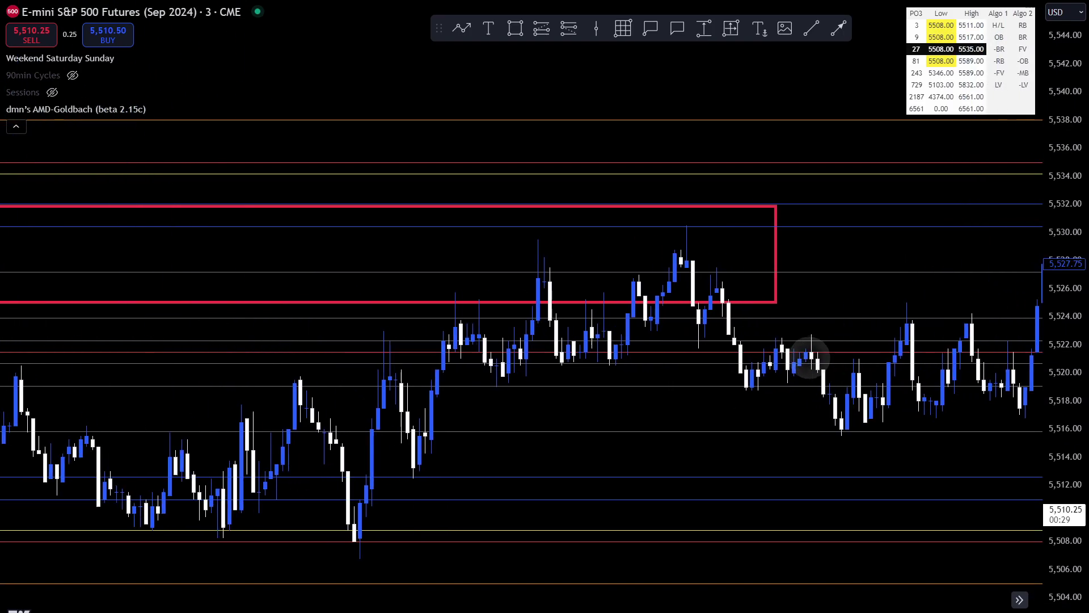
{"action": "scroll", "coordinate": [1067, 315], "scroll_direction": "up", "scroll_amount": 3}
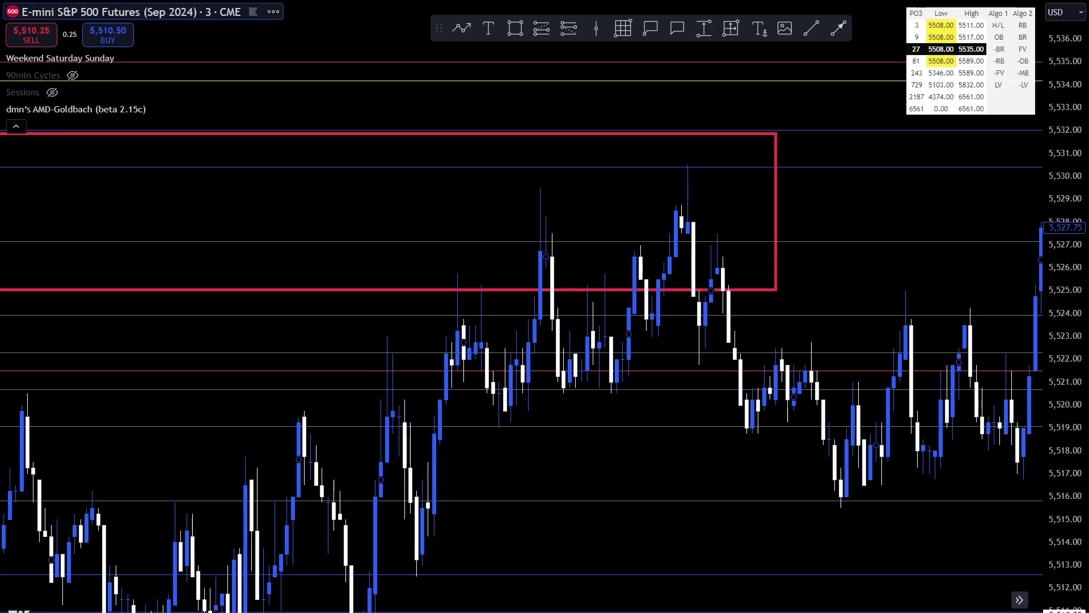
{"action": "scroll", "coordinate": [545, 306], "scroll_direction": "right", "scroll_amount": 5}
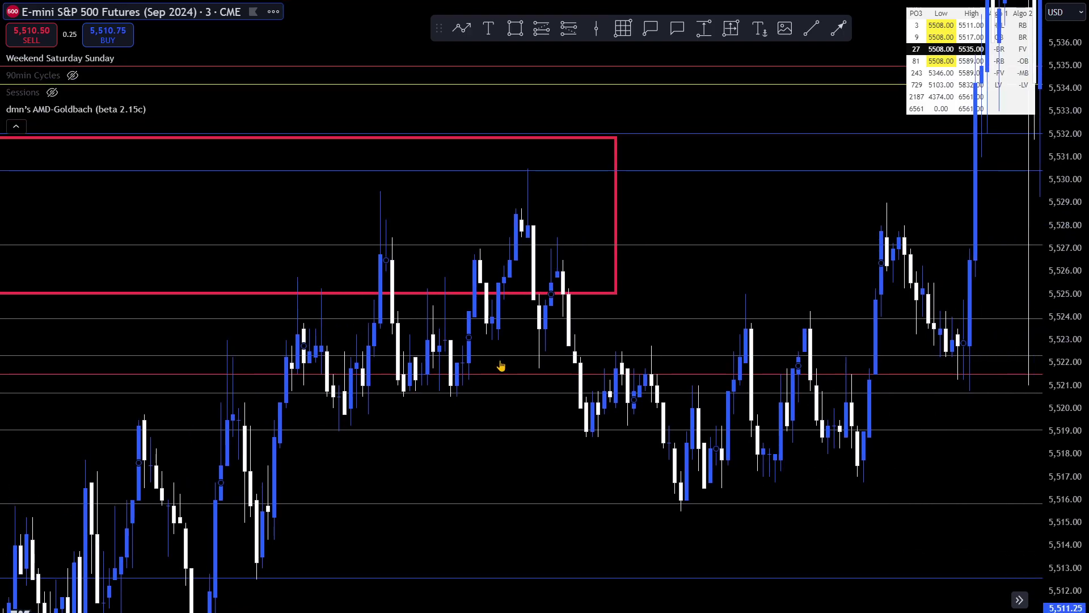
{"action": "scroll", "coordinate": [501, 366], "scroll_direction": "right", "scroll_amount": 5}
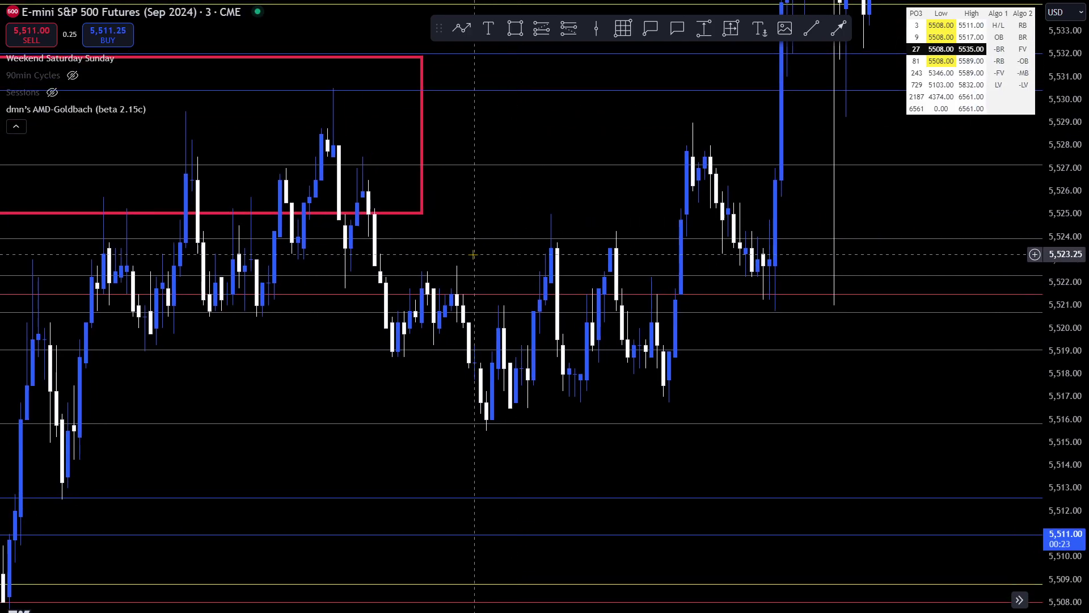
{"action": "left_click", "coordinate": [515, 29]}
{"action": "mouse_move", "coordinate": [392, 273]}
{"action": "left_mouse_down"}
{"action": "mouse_move", "coordinate": [600, 309]}
{"action": "mouse_move", "coordinate": [734, 309]}
{"action": "mouse_move", "coordinate": [694, 312]}
{"action": "left_mouse_up"}
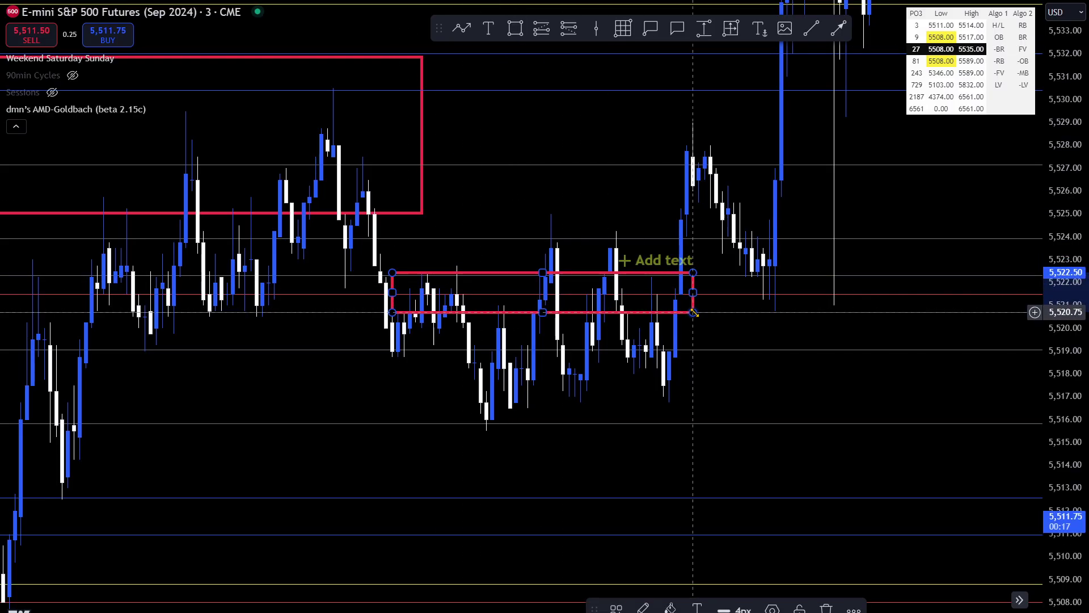
{"action": "left_click", "coordinate": [579, 447]}
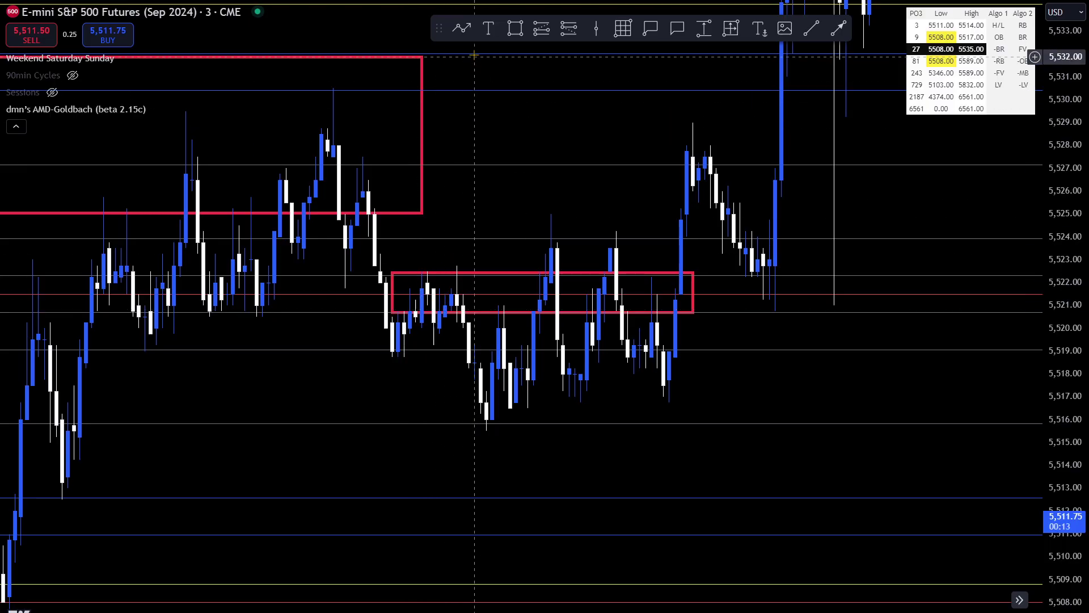
Draw a zigzag path from about 5,522.25 through the price swings around the lower rectangle, ending in an arrow at about 5,525.75
{"action": "left_click", "coordinate": [464, 30]}
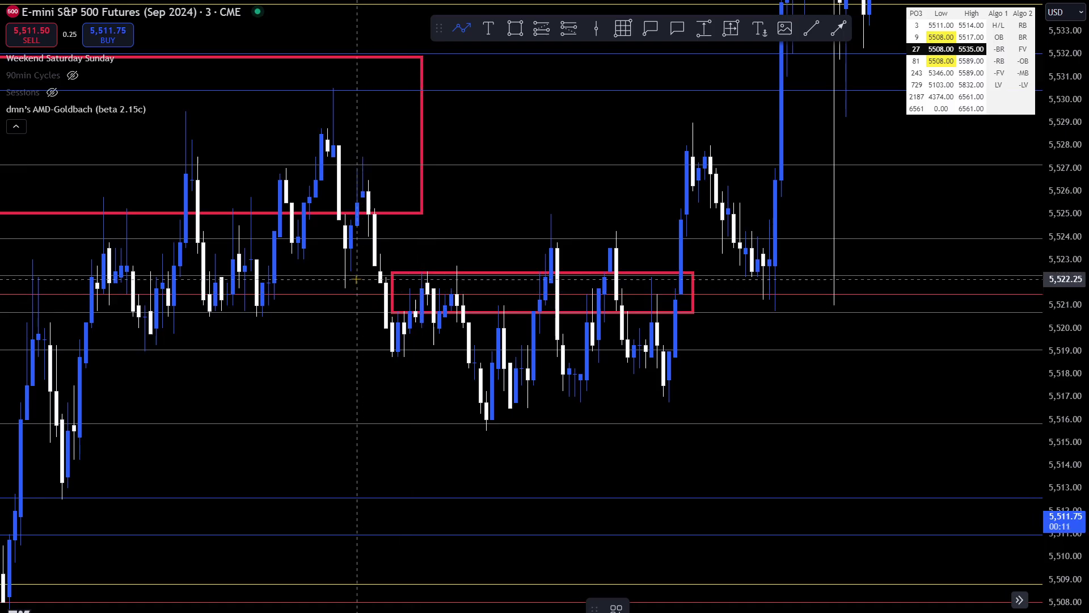
{"action": "left_click", "coordinate": [397, 376]}
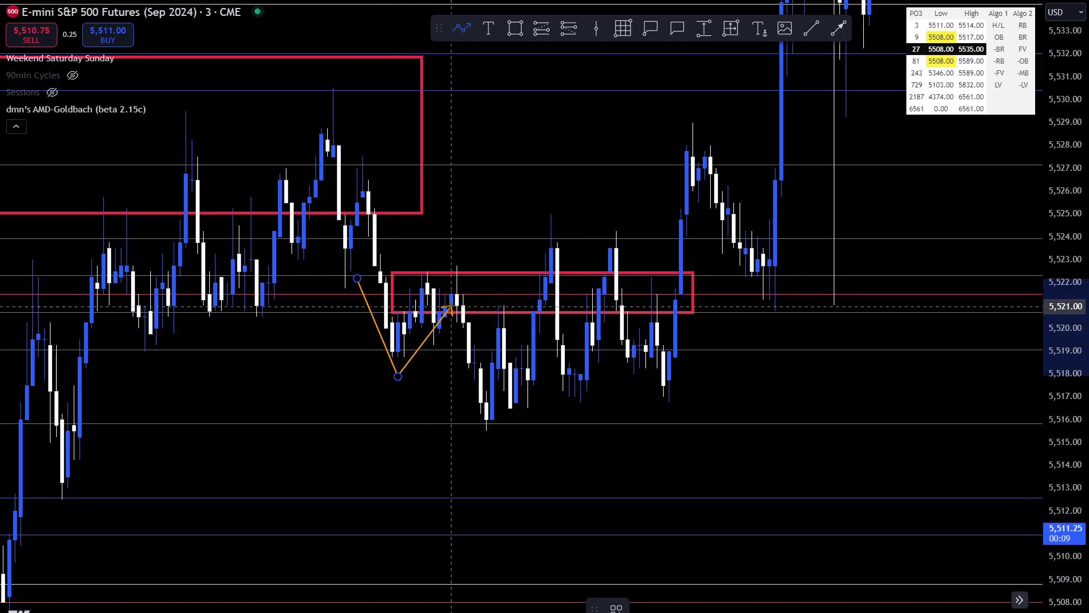
{"action": "left_click", "coordinate": [457, 298]}
{"action": "left_click", "coordinate": [498, 400]}
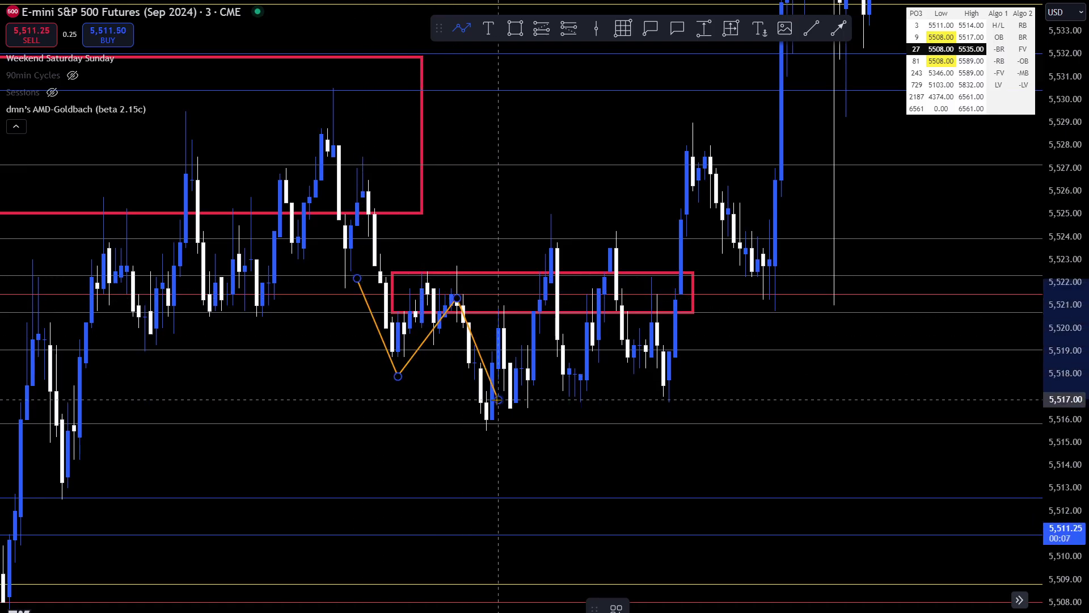
{"action": "left_click", "coordinate": [545, 247]}
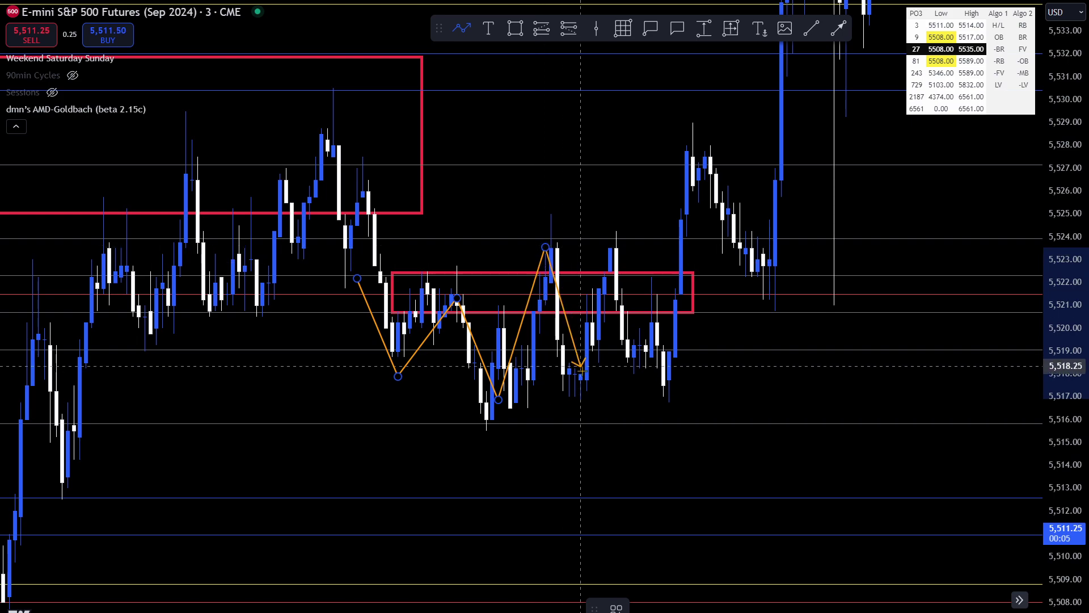
{"action": "left_click", "coordinate": [580, 371]}
{"action": "left_click", "coordinate": [610, 241]}
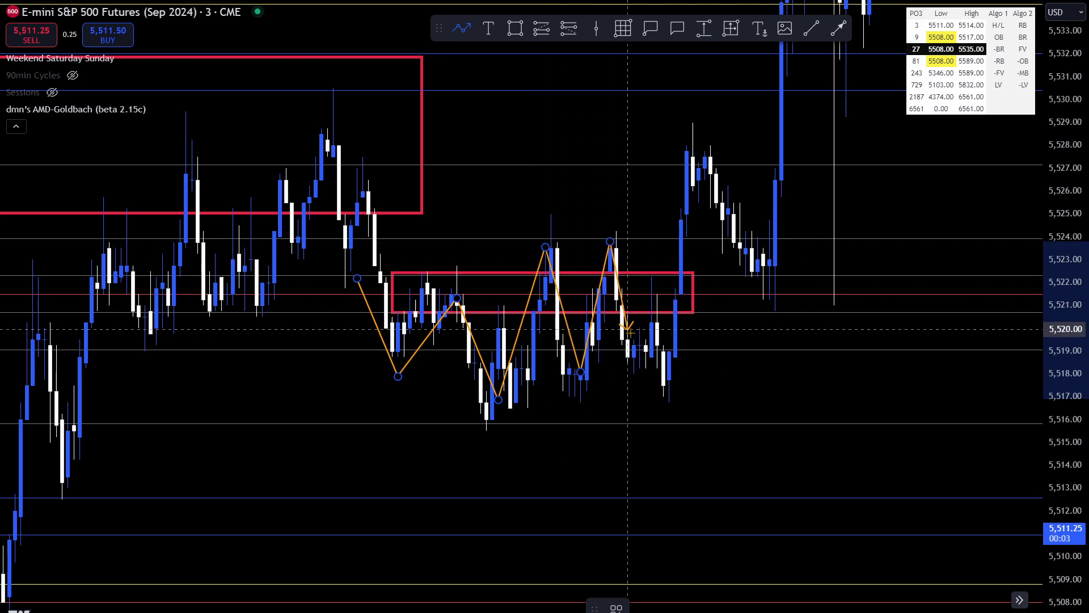
{"action": "left_click", "coordinate": [634, 344]}
{"action": "left_click", "coordinate": [652, 292]}
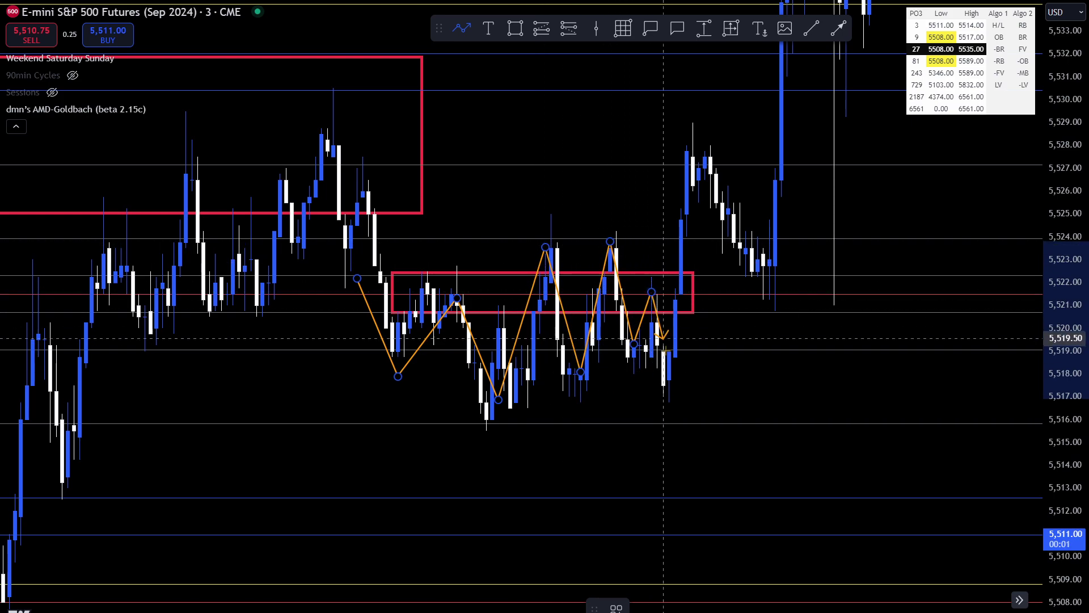
{"action": "left_click", "coordinate": [687, 385]}
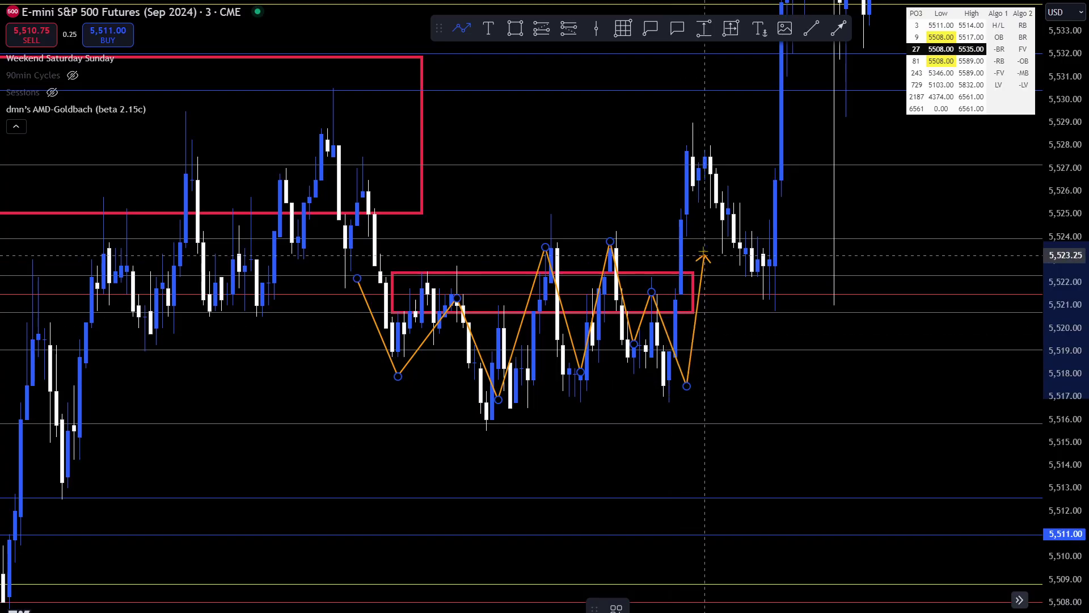
{"action": "left_click", "coordinate": [704, 216]}
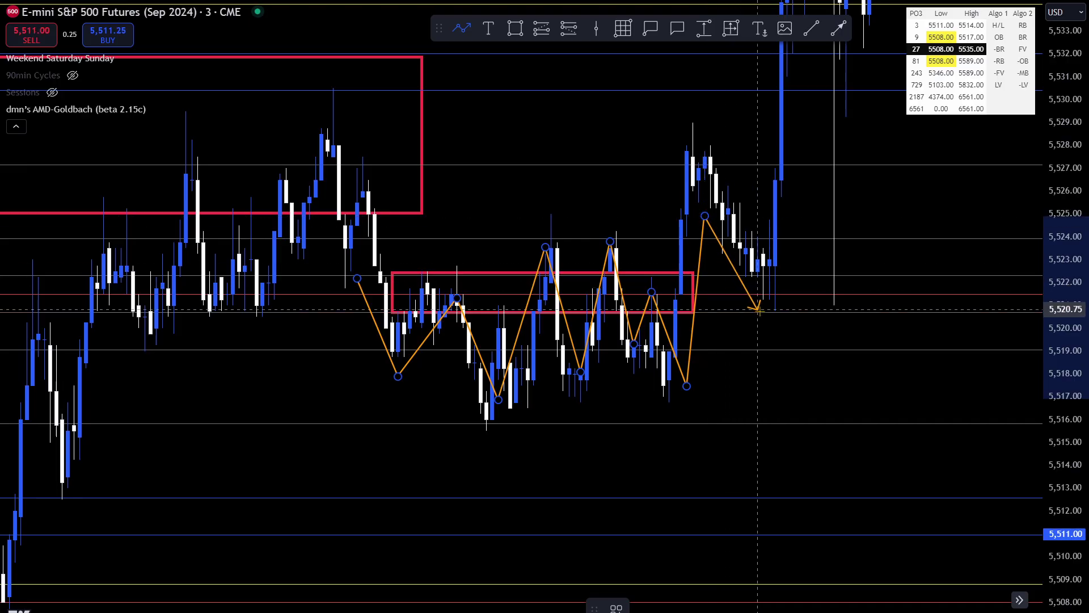
{"action": "left_click", "coordinate": [764, 312]}
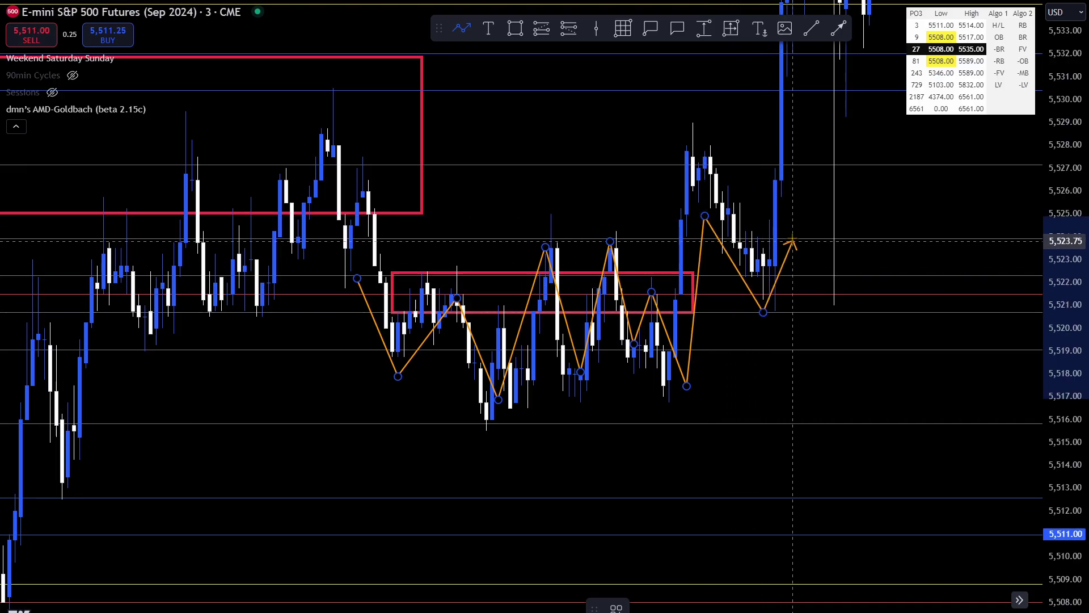
{"action": "double_click", "coordinate": [805, 196]}
{"action": "left_click", "coordinate": [667, 216]}
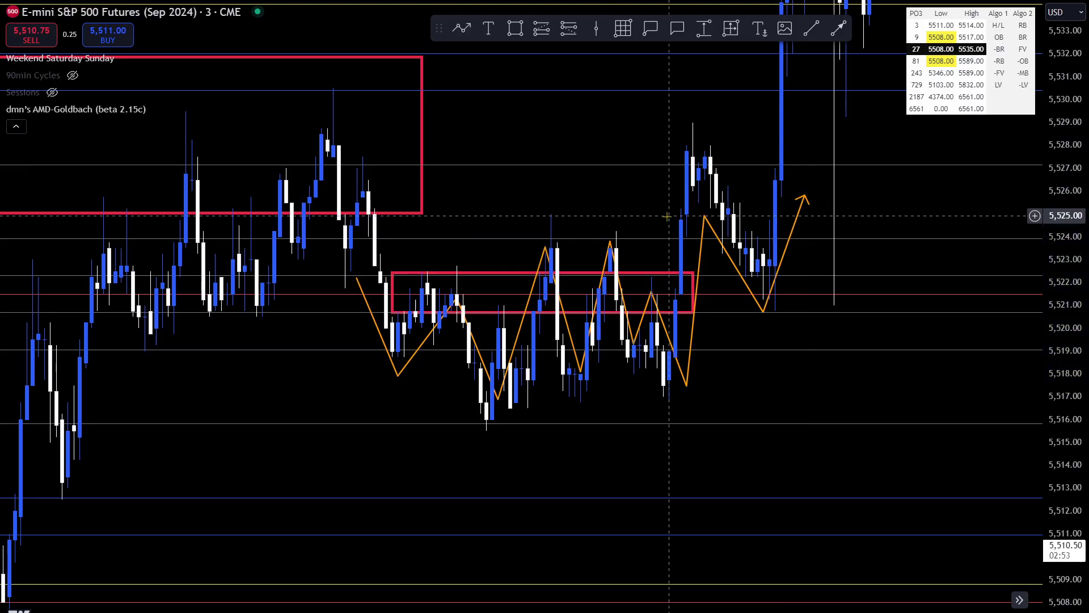
Lower the path's last low, before its final upswing, to about 5,519.50
{"action": "scroll", "coordinate": [827, 413], "scroll_direction": "up", "scroll_amount": 3}
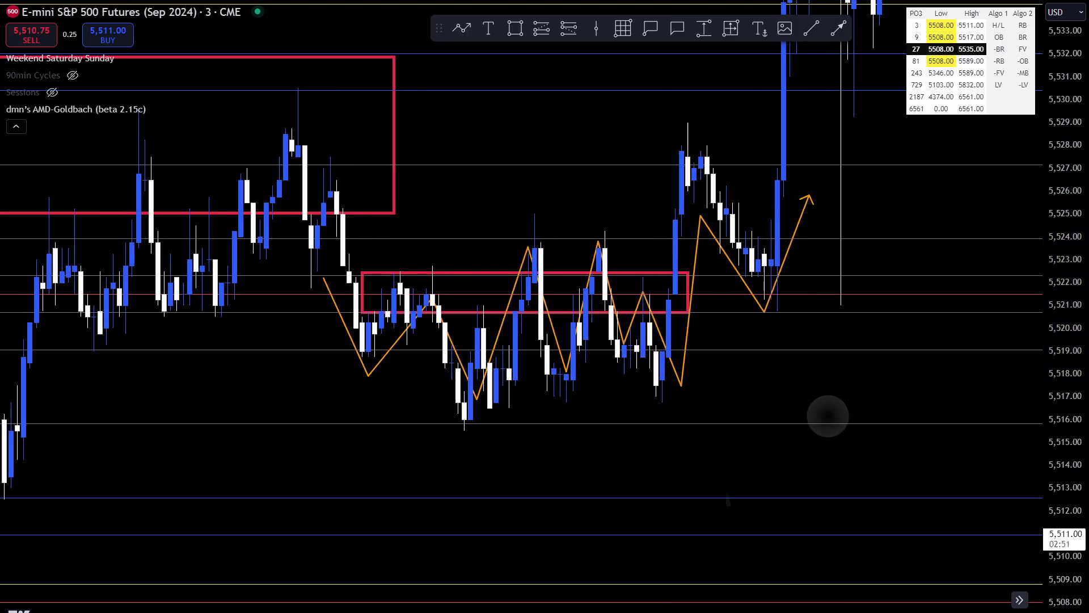
{"action": "left_click", "coordinate": [751, 311]}
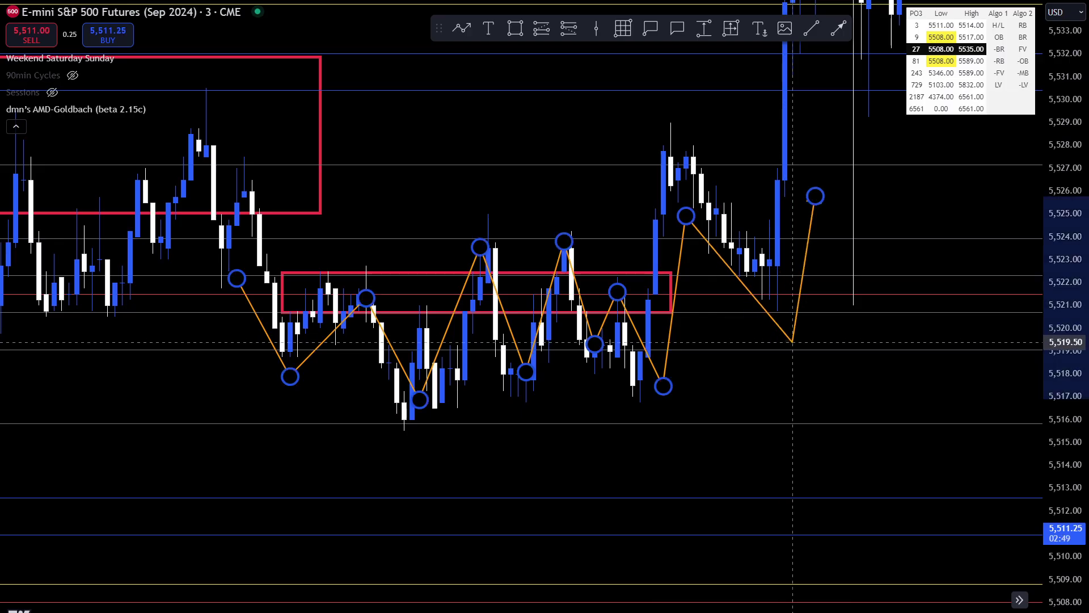
{"action": "key", "text": "Escape"}
Draw a rectangle from 5,522.75 to 5,520.75 around the lower wicks just before the steep upswing
{"action": "scroll", "coordinate": [834, 380], "scroll_direction": "up", "scroll_amount": 3}
{"action": "scroll", "coordinate": [834, 380], "scroll_direction": "up", "scroll_amount": 5}
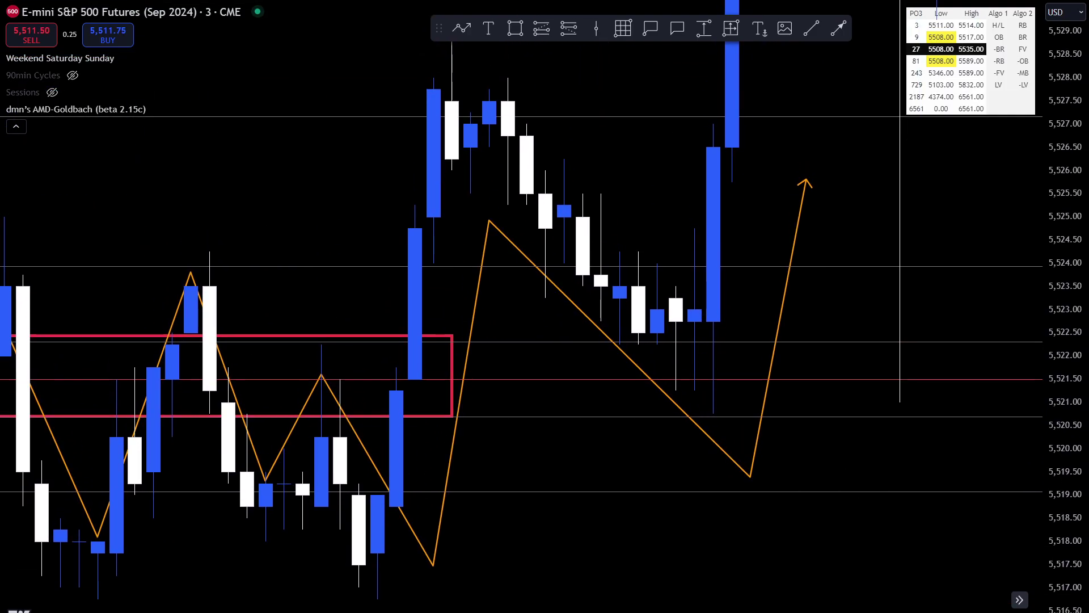
{"action": "left_click", "coordinate": [515, 27]}
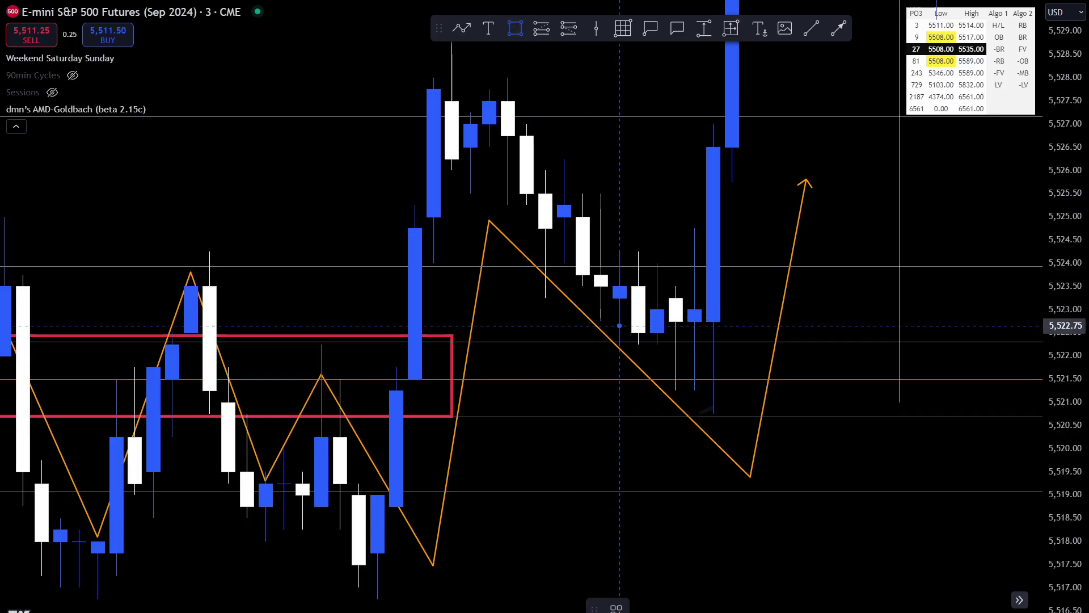
{"action": "left_click_drag", "start_coordinate": [619, 323], "coordinate": [752, 418]}
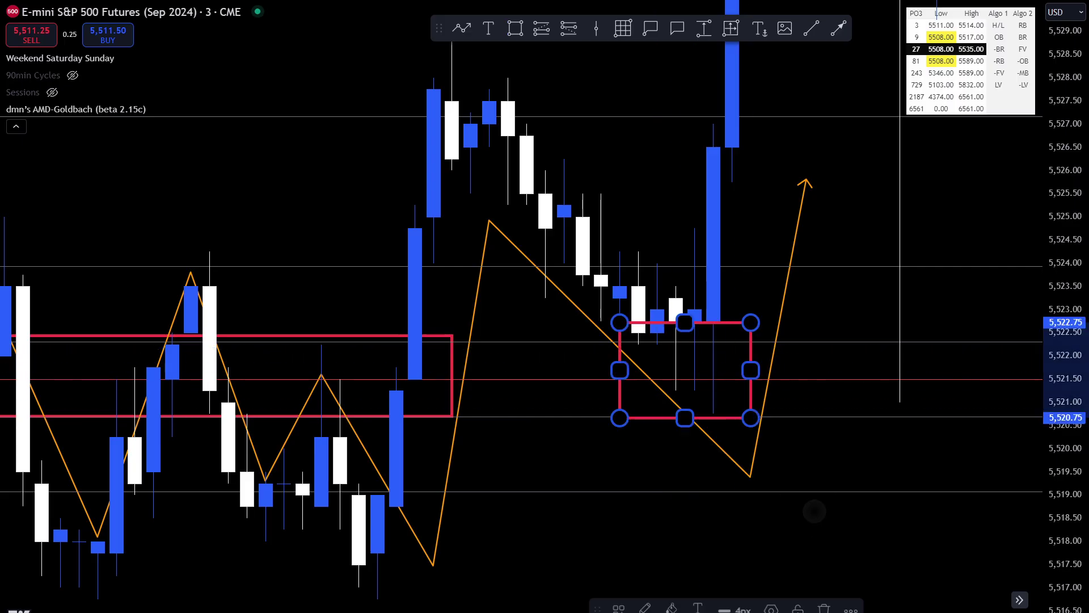
{"action": "left_click", "coordinate": [797, 525]}
Examine how price reacts at the marked rectangles and the zigzag path, going back to the sharp drop where the upper rectangle starts
{"action": "scroll", "coordinate": [899, 402], "scroll_direction": "down", "scroll_amount": 4}
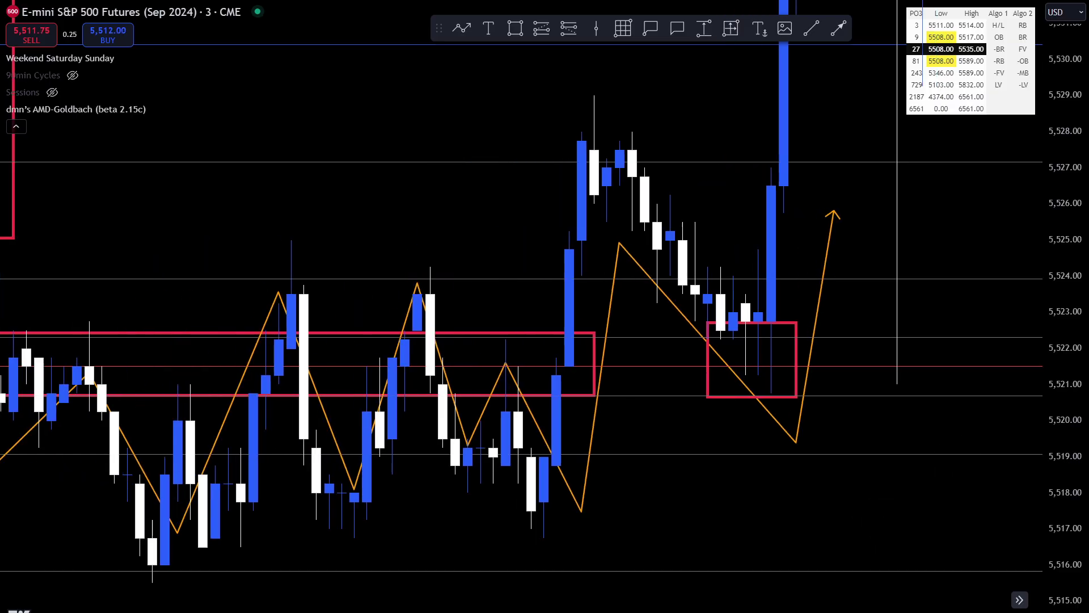
{"action": "scroll", "coordinate": [900, 402], "scroll_direction": "left", "scroll_amount": 10}
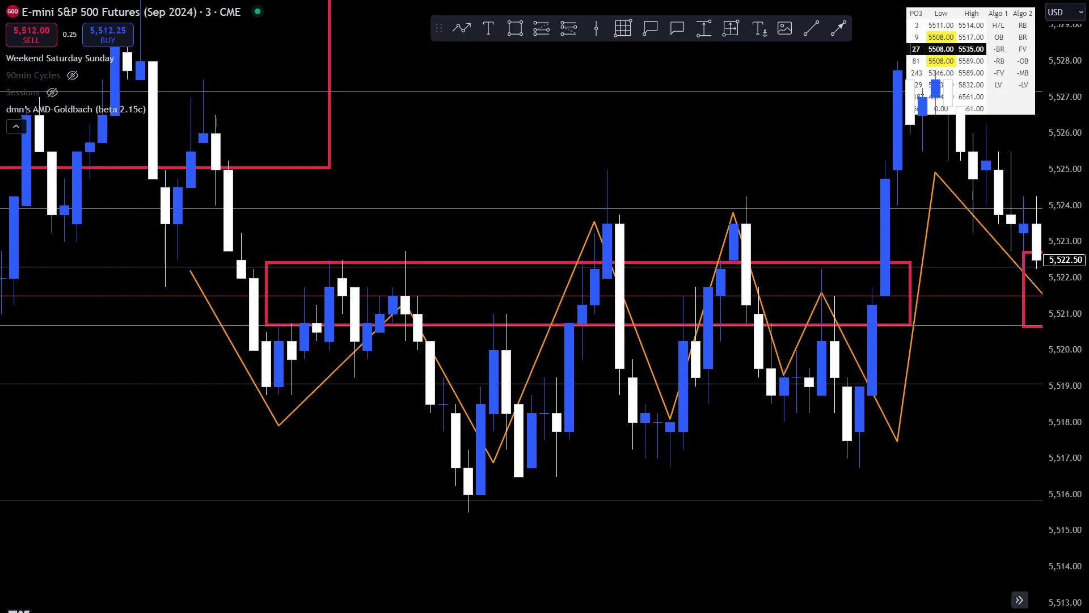
{"action": "scroll", "coordinate": [845, 485], "scroll_direction": "up", "scroll_amount": 5}
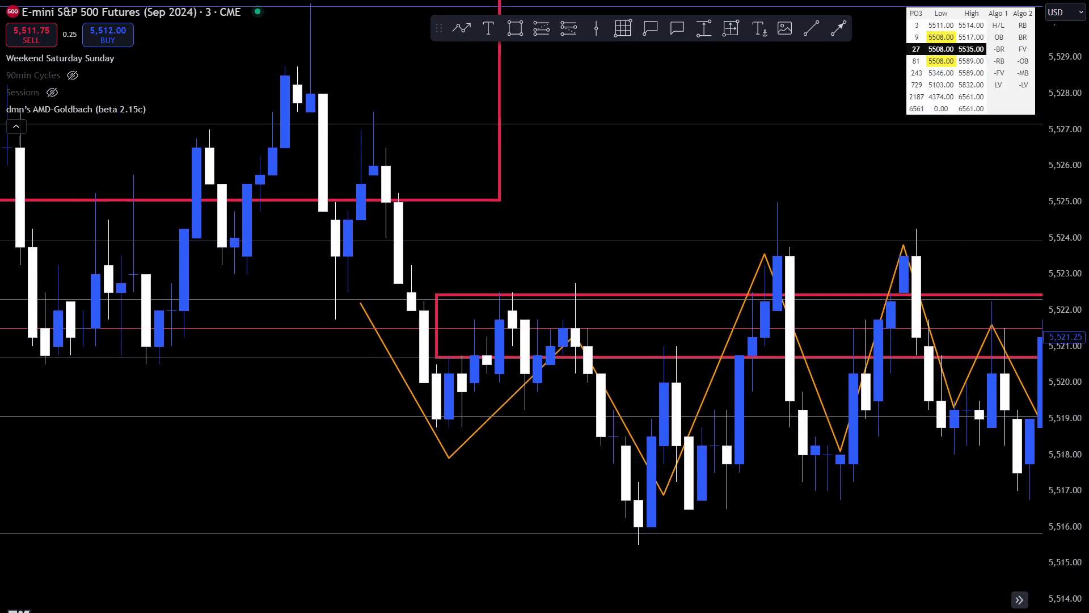
{"action": "scroll", "coordinate": [845, 486], "scroll_direction": "right", "scroll_amount": 10}
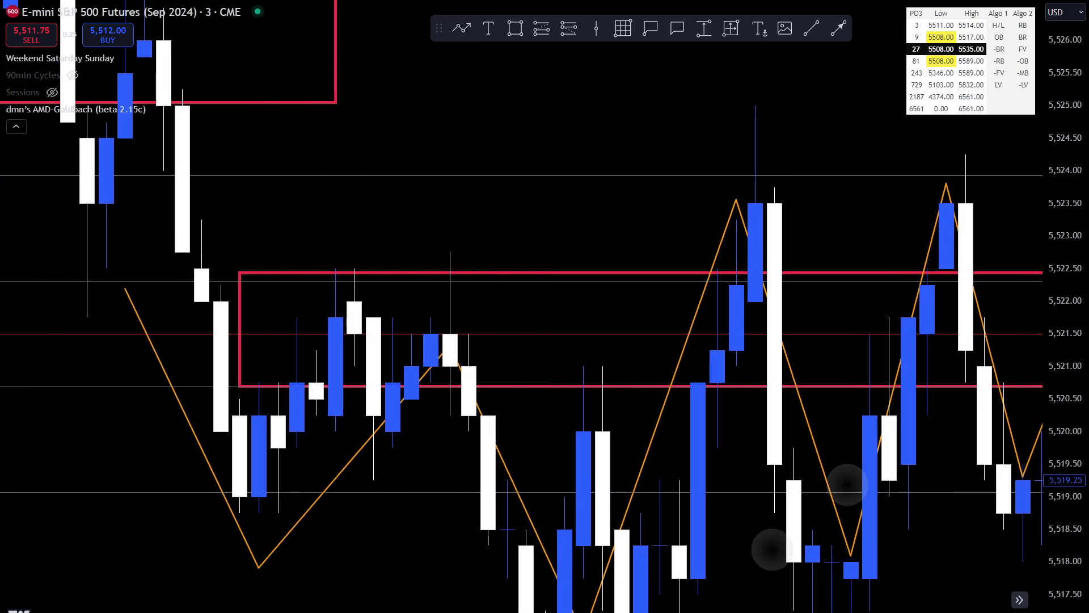
{"action": "scroll", "coordinate": [845, 485], "scroll_direction": "right", "scroll_amount": 5}
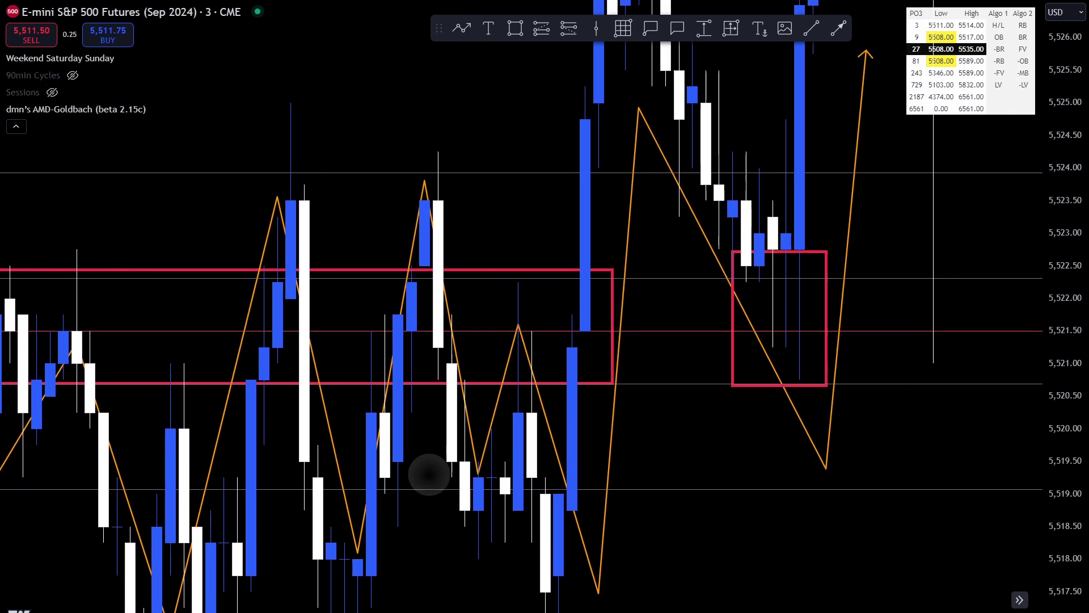
{"action": "scroll", "coordinate": [846, 485], "scroll_direction": "left", "scroll_amount": 10}
{"action": "scroll", "coordinate": [846, 485], "scroll_direction": "down", "scroll_amount": 5}
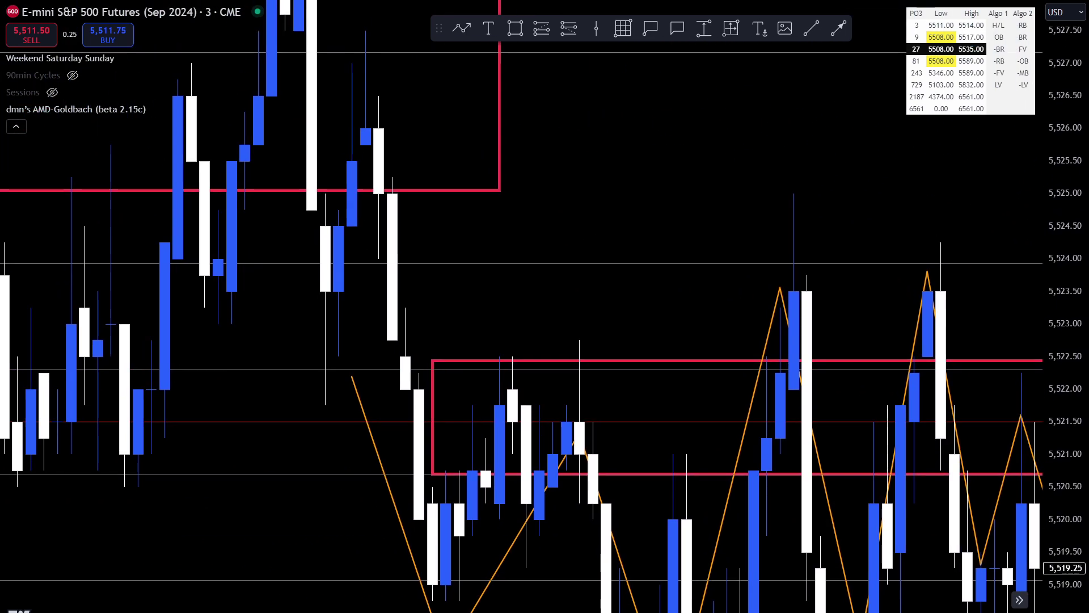
{"action": "scroll", "coordinate": [845, 485], "scroll_direction": "left", "scroll_amount": 10}
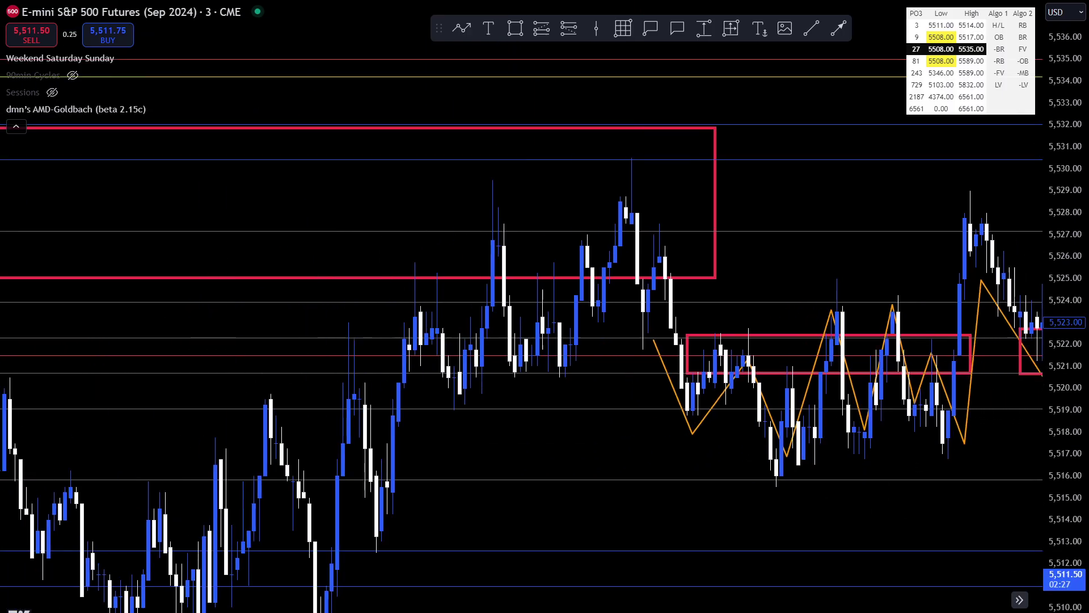
{"action": "scroll", "coordinate": [845, 485], "scroll_direction": "left", "scroll_amount": 15}
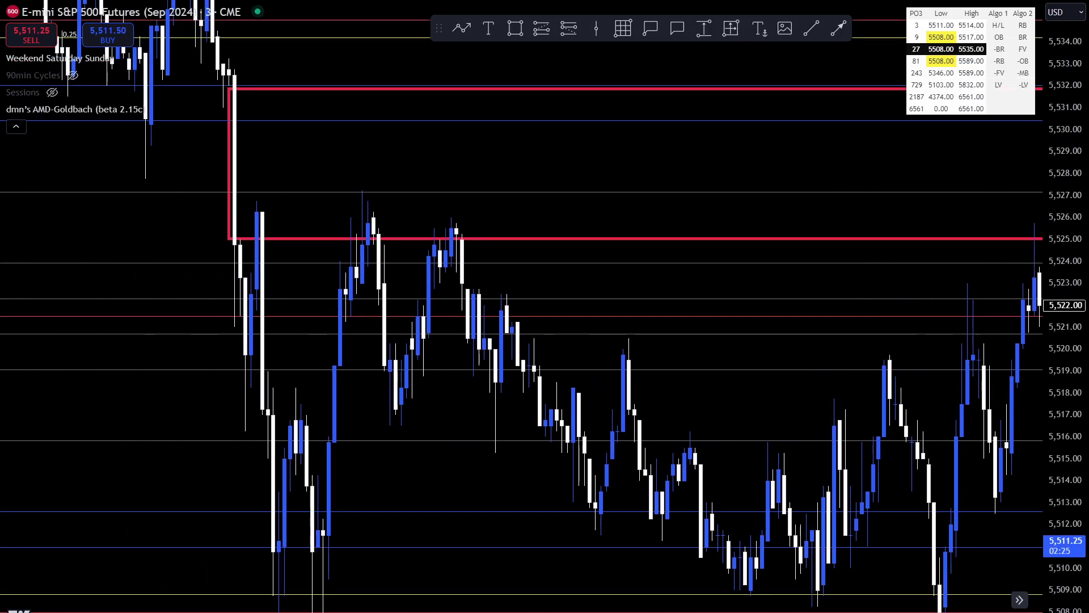
{"action": "scroll", "coordinate": [845, 485], "scroll_direction": "right", "scroll_amount": 3}
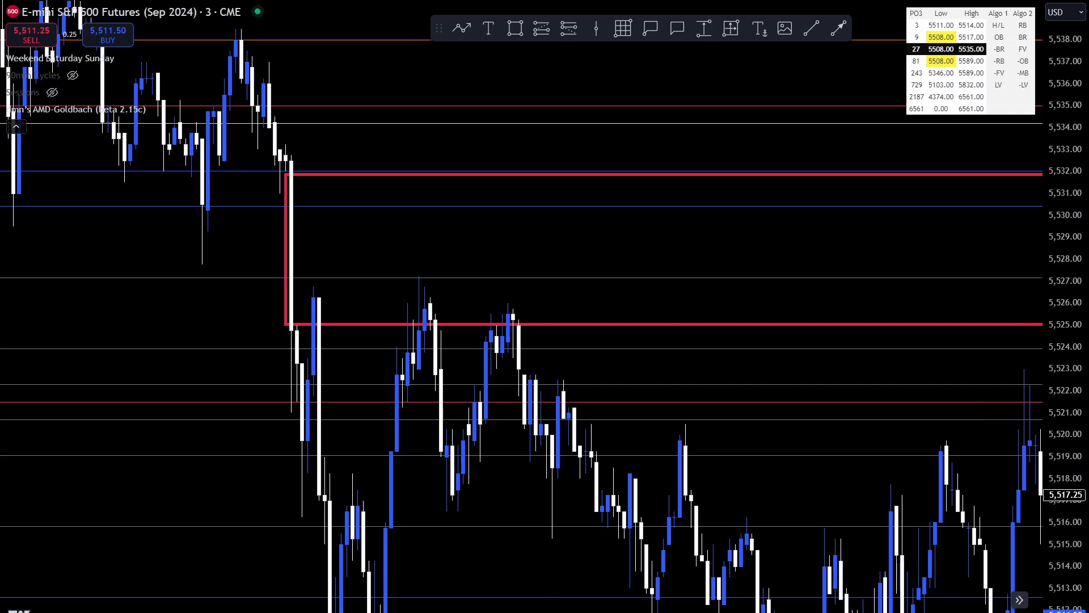
Remove all drawings from the chart and draw a red arrow from 5,532.00 down to 5,513.50 at the rebound from the low
{"action": "right_click", "coordinate": [495, 260]}
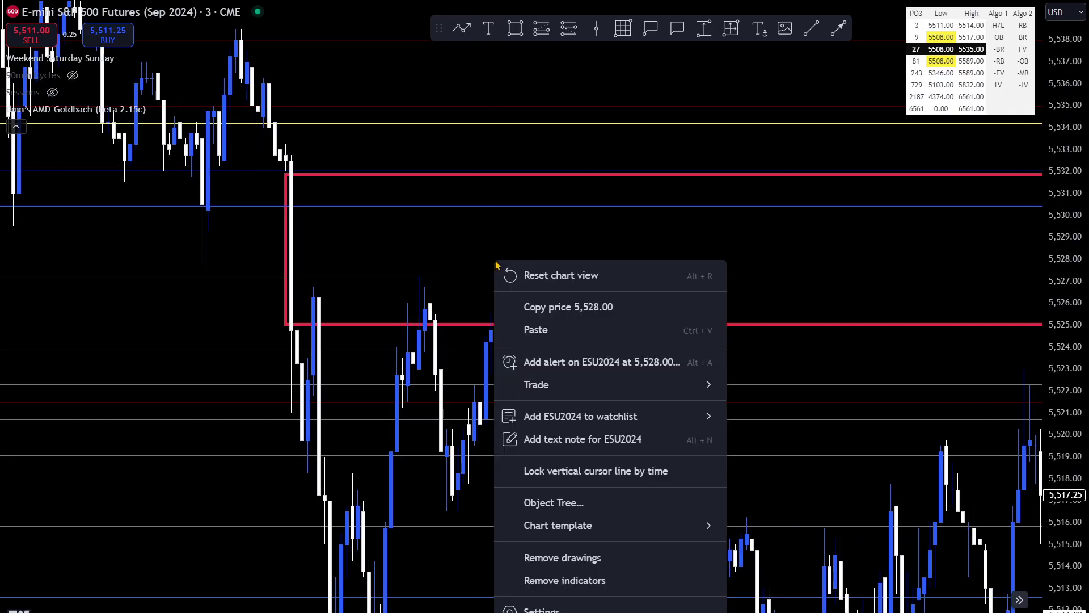
{"action": "left_click", "coordinate": [550, 559]}
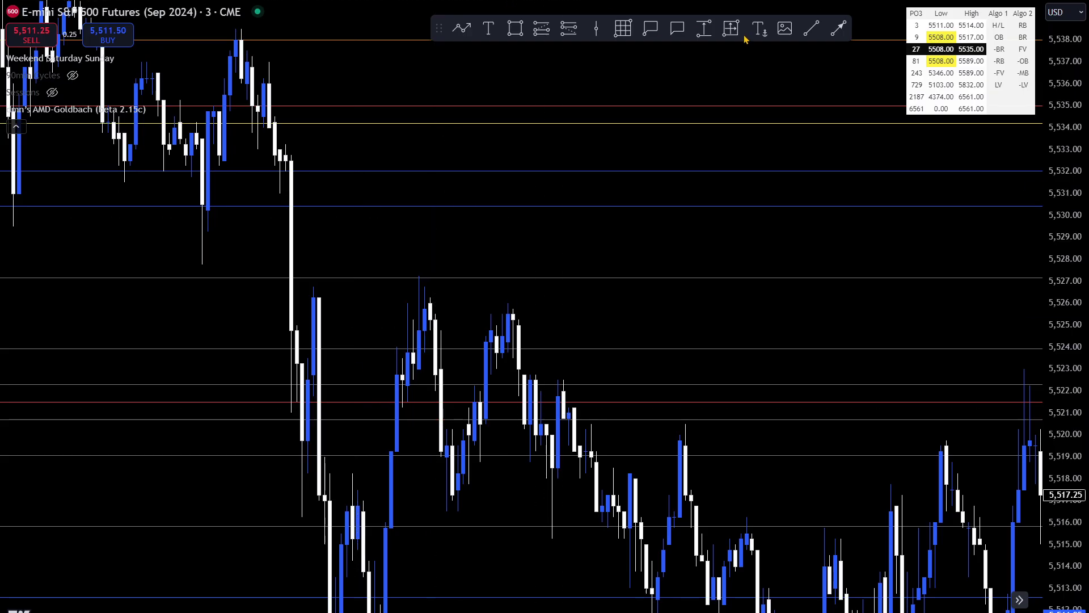
{"action": "left_click", "coordinate": [838, 28]}
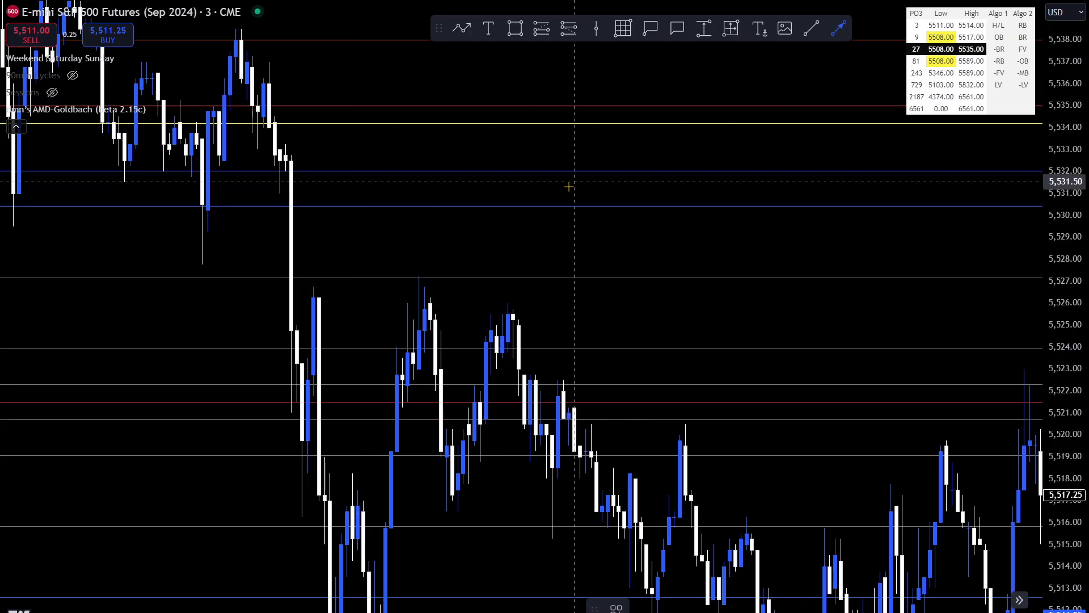
{"action": "mouse_move", "coordinate": [512, 172]}
{"action": "left_mouse_down"}
{"action": "mouse_move", "coordinate": [299, 263]}
{"action": "mouse_move", "coordinate": [285, 297]}
{"action": "mouse_move", "coordinate": [347, 297]}
{"action": "mouse_move", "coordinate": [316, 211]}
{"action": "mouse_move", "coordinate": [319, 358]}
{"action": "mouse_move", "coordinate": [391, 574]}
{"action": "left_mouse_up"}
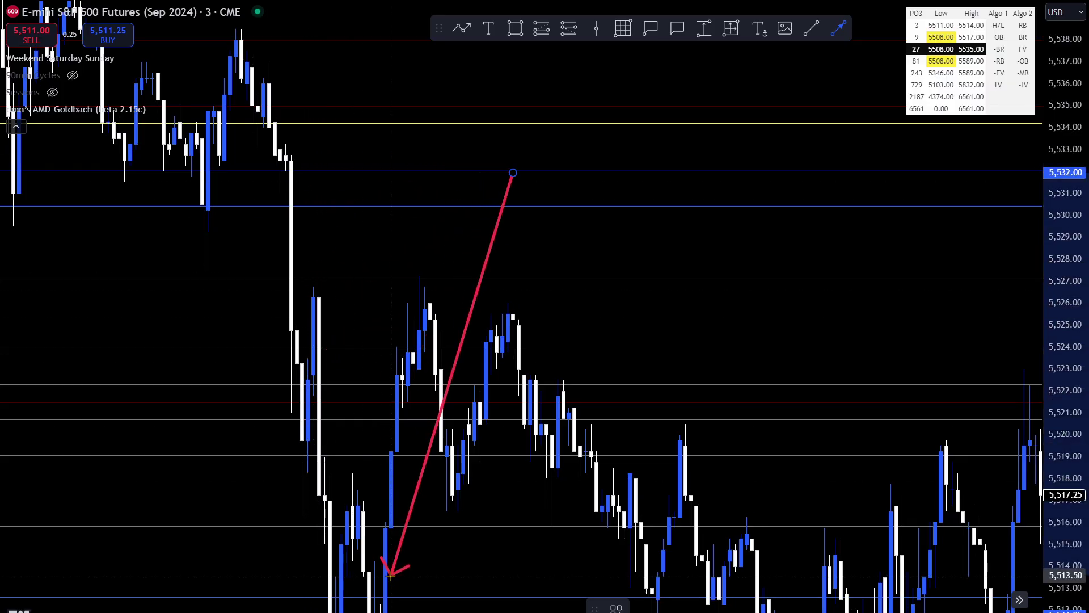
{"action": "key", "text": "Escape"}
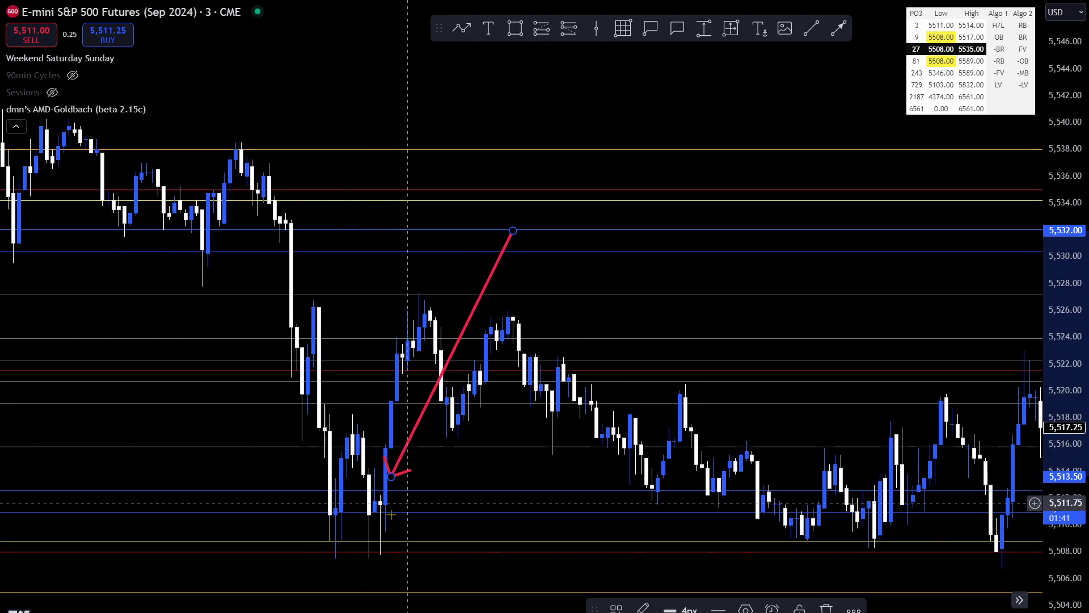
Draw a rectangle from 5,539.25 to 5,533.50 around the small high just before the sharp drop
{"action": "left_click", "coordinate": [516, 34]}
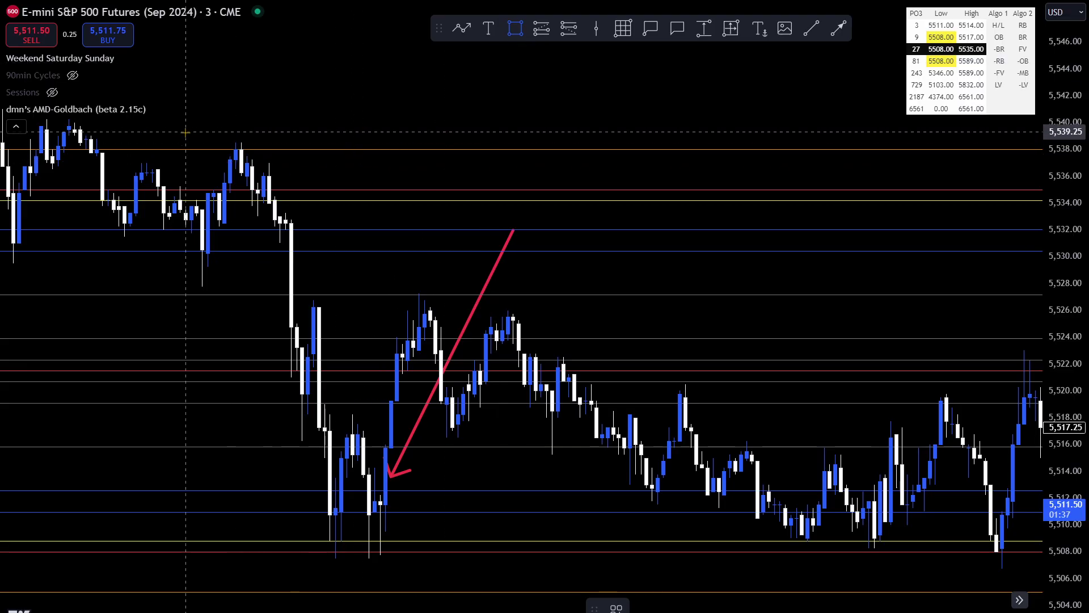
{"action": "mouse_move", "coordinate": [186, 132]}
{"action": "left_mouse_down"}
{"action": "mouse_move", "coordinate": [248, 161]}
{"action": "mouse_move", "coordinate": [308, 210]}
{"action": "left_mouse_up"}
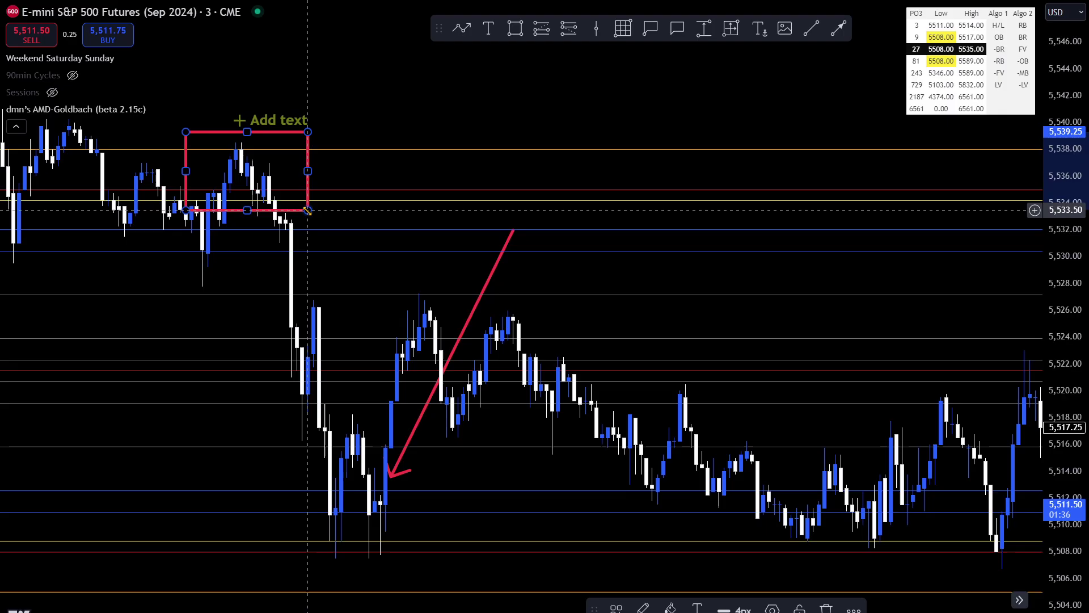
{"action": "left_click", "coordinate": [365, 243]}
Draw a straight path arrow from about 5,541.25, before the rectangle, down to about 5,511.50 at the end of the sharp drop
{"action": "mouse_move", "coordinate": [434, 249]}
{"action": "left_mouse_down"}
{"action": "mouse_move", "coordinate": [637, 207]}
{"action": "mouse_move", "coordinate": [699, 308]}
{"action": "left_mouse_up"}
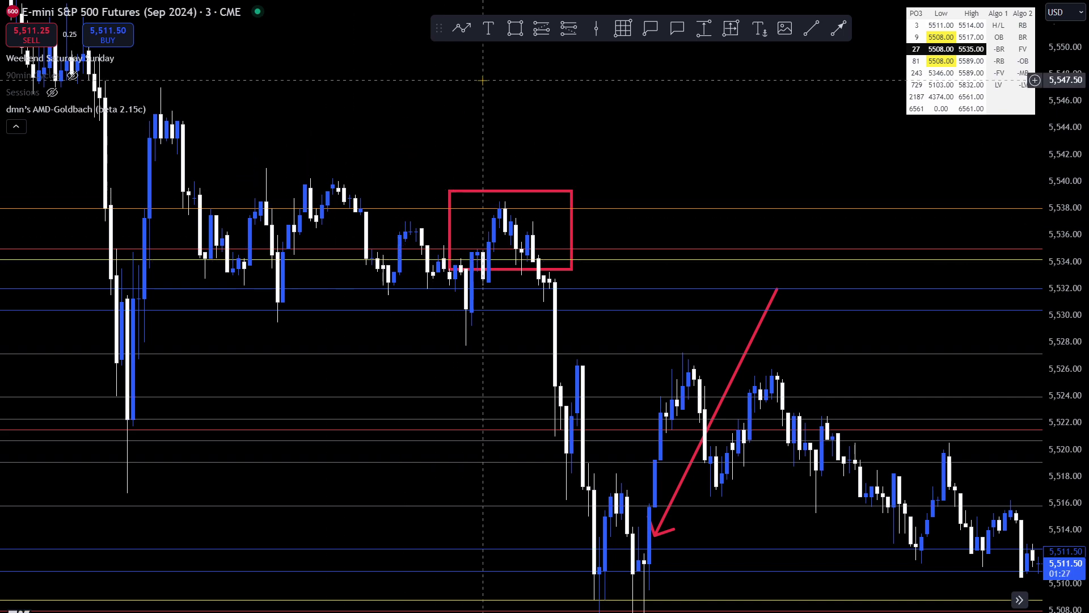
{"action": "left_click", "coordinate": [462, 36]}
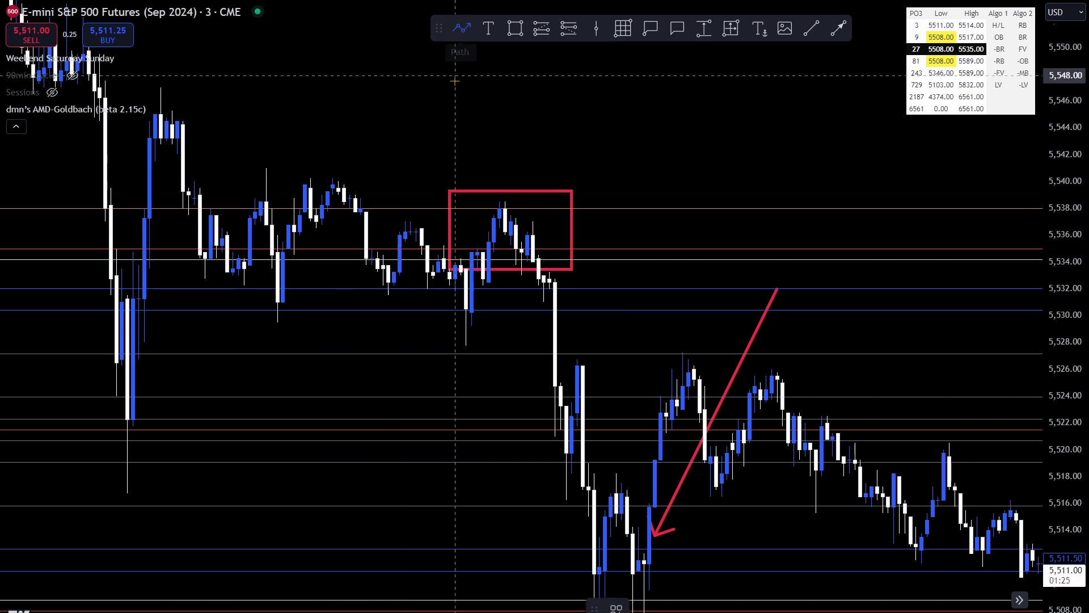
{"action": "left_click", "coordinate": [422, 164]}
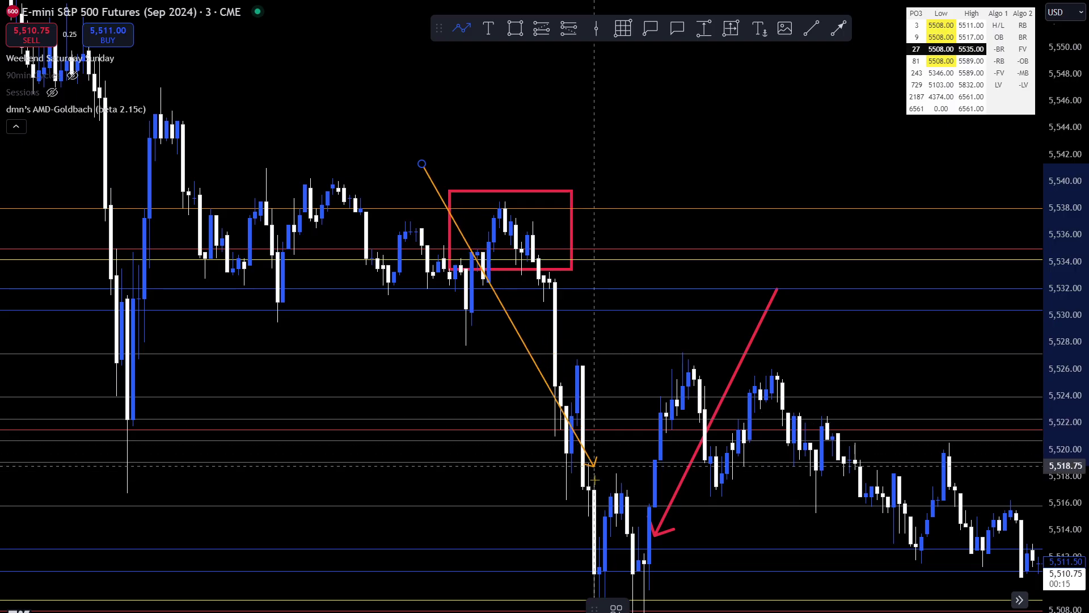
{"action": "left_click", "coordinate": [583, 564]}
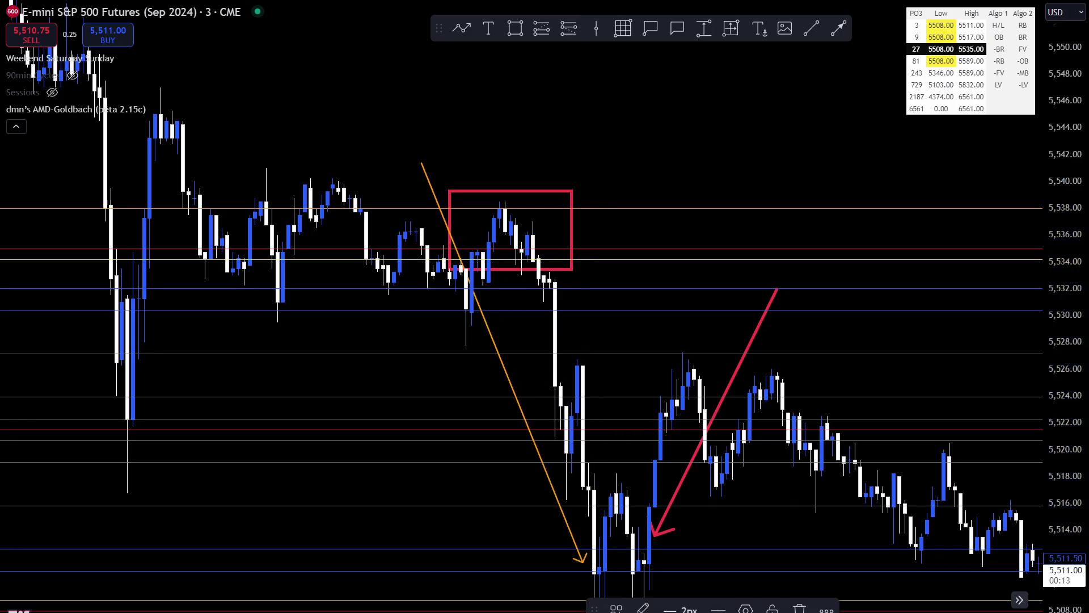
Draw a short red arrow from 5,505.75 to 5,507.00, pointing at the first low after the sharp drop
{"action": "left_click_drag", "start_coordinate": [738, 564], "coordinate": [834, 392]}
{"action": "scroll", "coordinate": [834, 391], "scroll_direction": "up", "scroll_amount": 3}
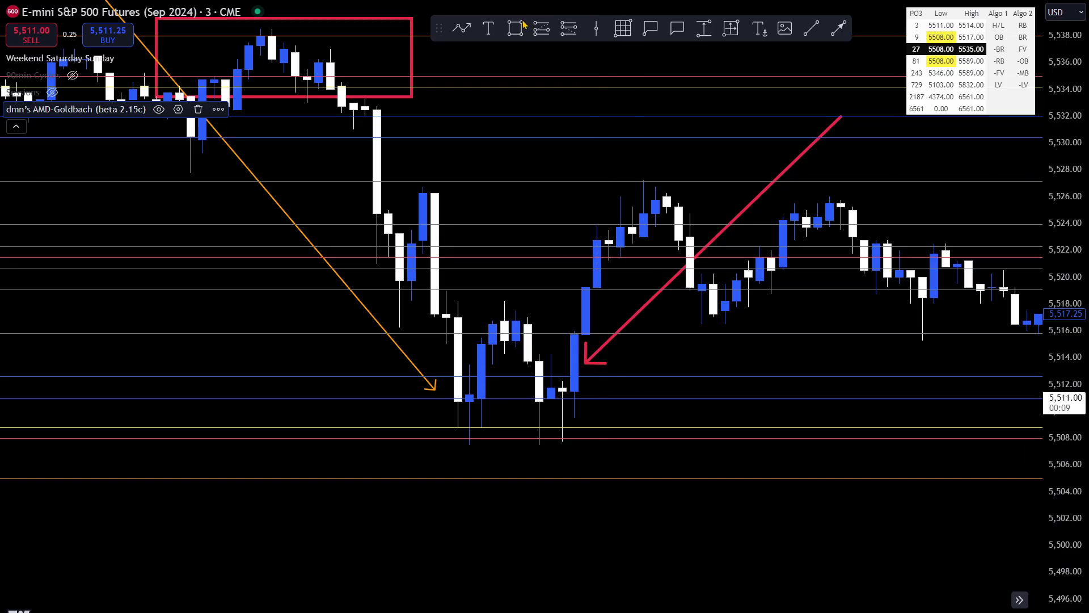
{"action": "left_click", "coordinate": [837, 34]}
{"action": "left_click", "coordinate": [354, 468]}
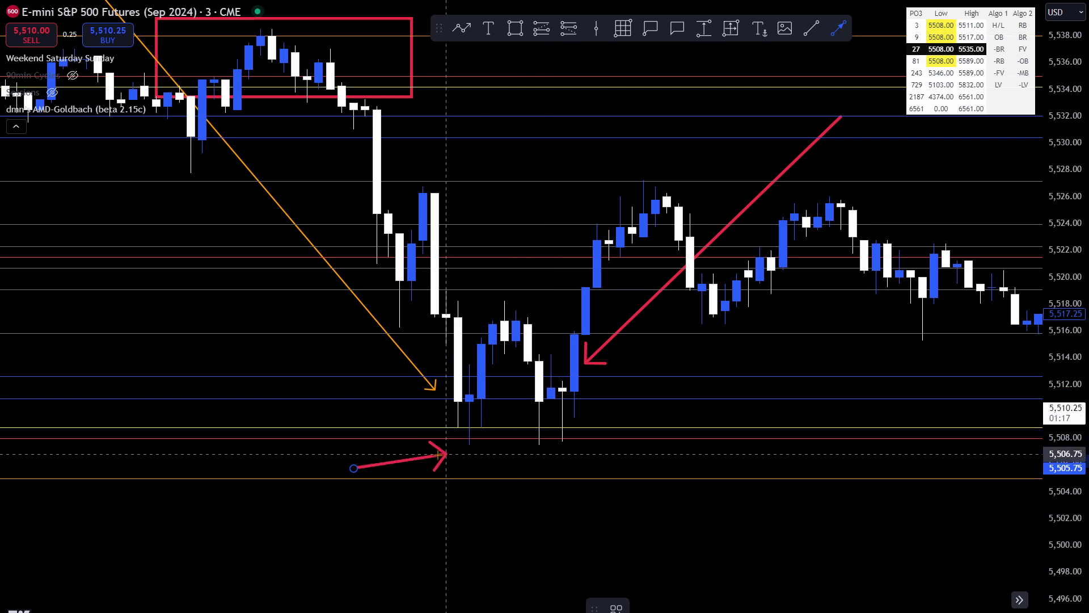
{"action": "double_click", "coordinate": [450, 448]}
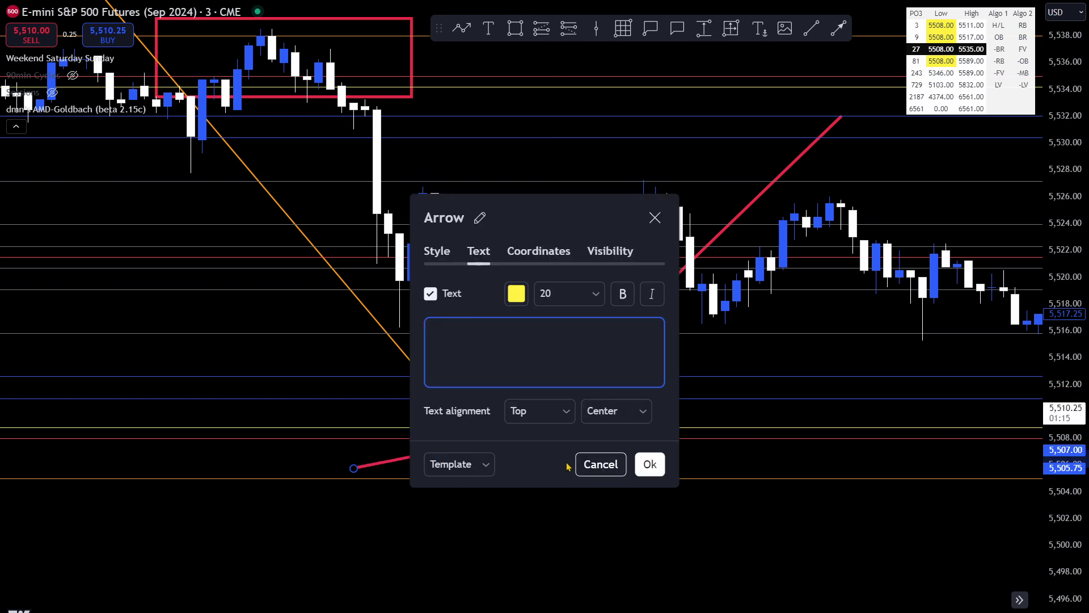
{"action": "left_click", "coordinate": [596, 471]}
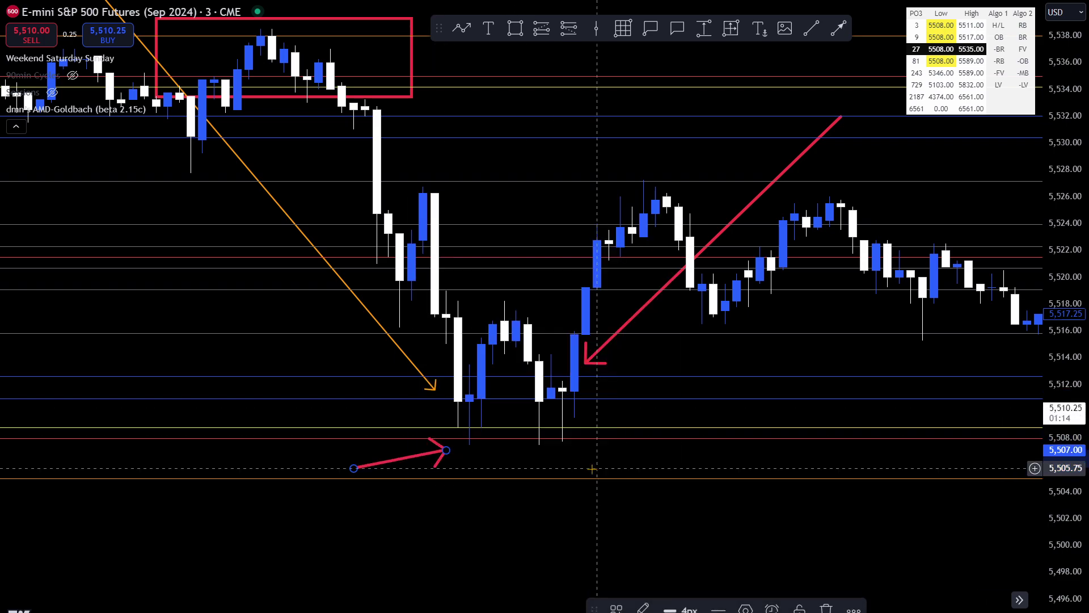
{"action": "left_click", "coordinate": [574, 525]}
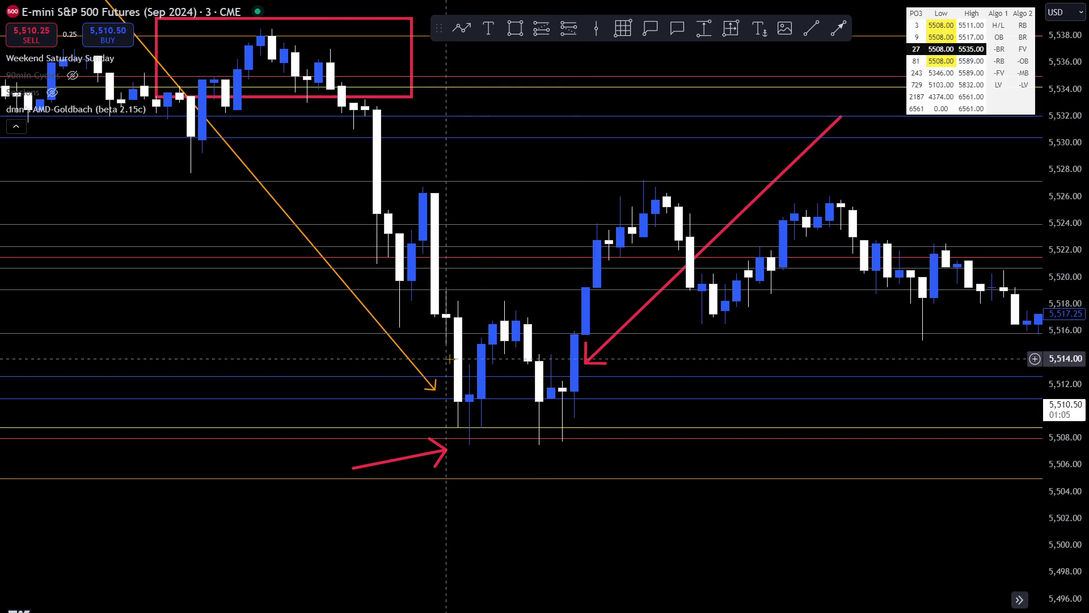
Draw a path arrow from about 5,532.00, beside the start of the sharp drop, to 5,526.50 between the two rebound highs
{"action": "left_click", "coordinate": [464, 33]}
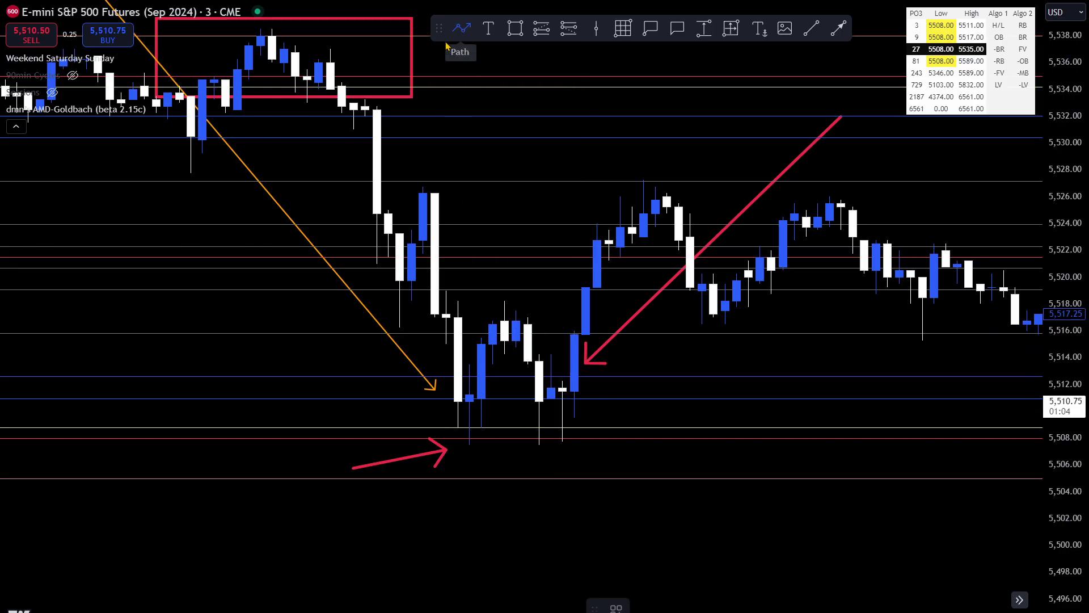
{"action": "left_click", "coordinate": [295, 117]}
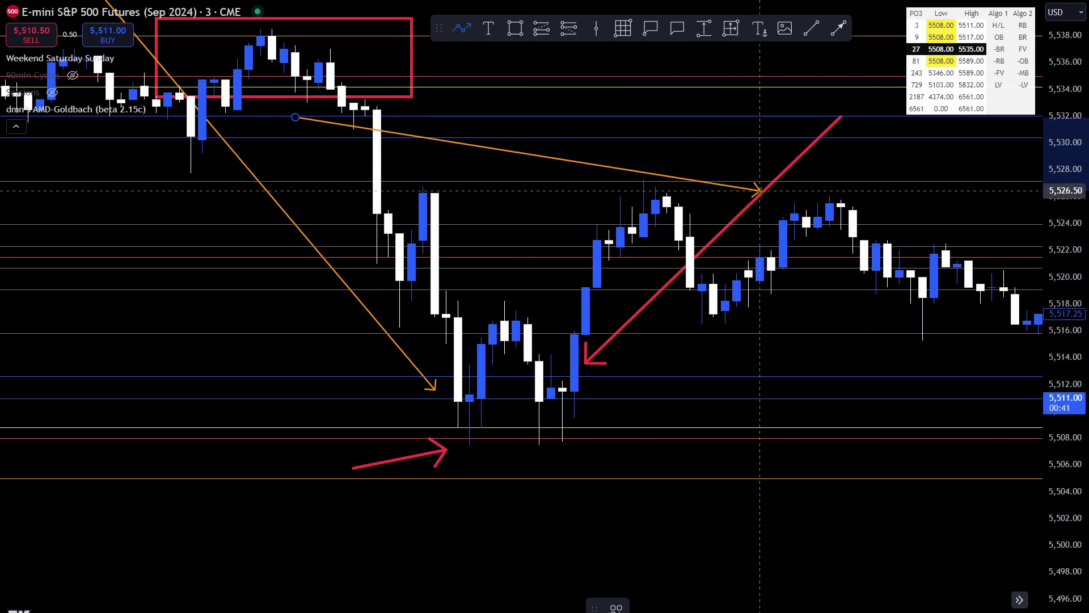
{"action": "left_click", "coordinate": [760, 191]}
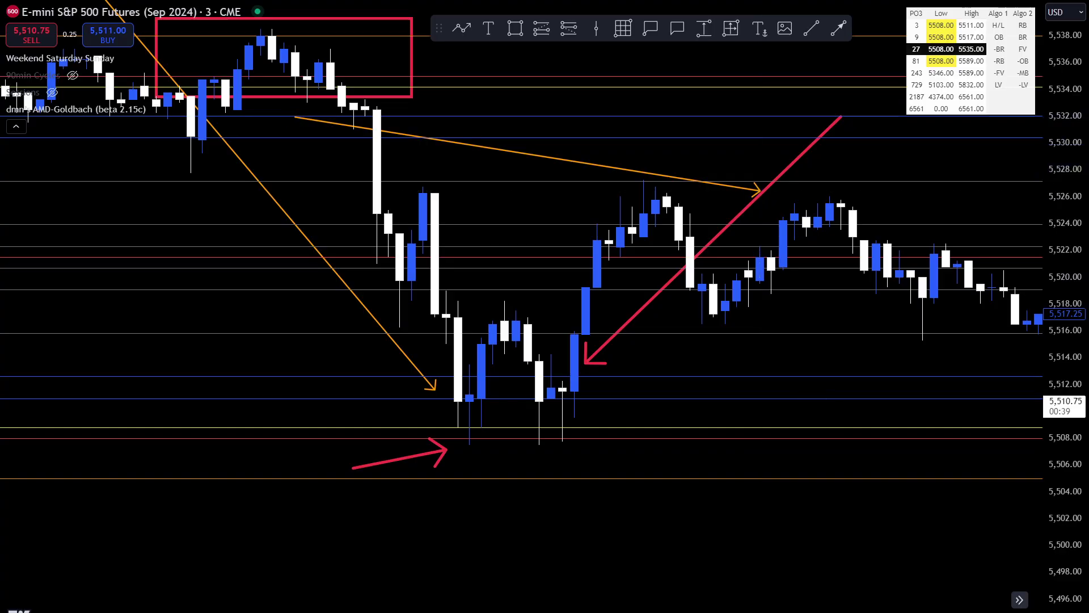
Draw a red arrow from about 5,504 to 5,511.50 below the next strong rally, and a rectangle across its pullback from about 5,516 to 5,512.75
{"action": "left_click_drag", "start_coordinate": [760, 190], "coordinate": [48, 181]}
{"action": "scroll", "coordinate": [544, 295], "scroll_direction": "right", "scroll_amount": 5}
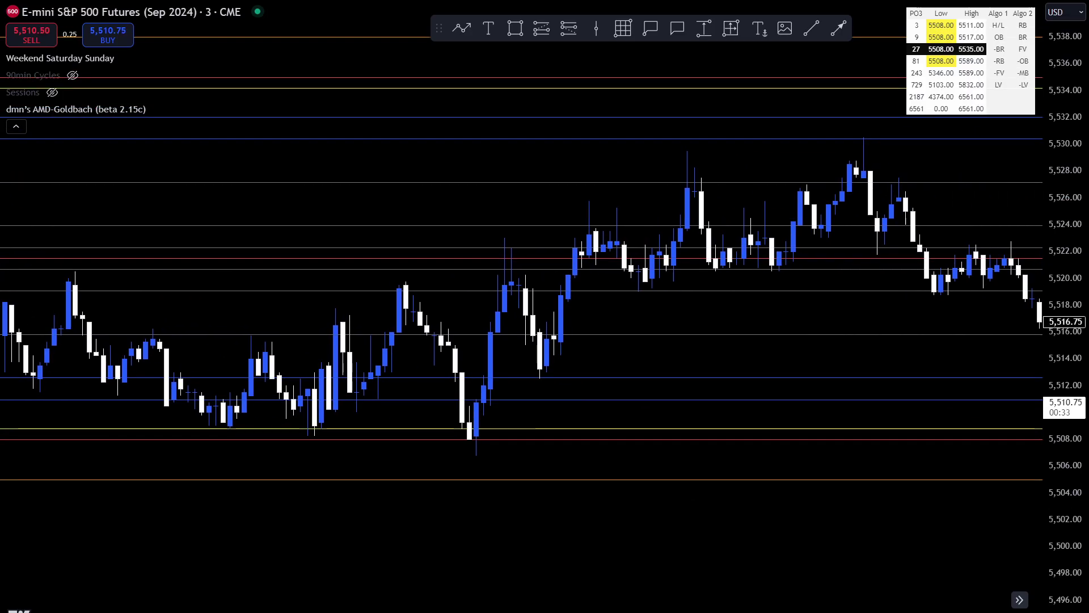
{"action": "left_click", "coordinate": [839, 28]}
{"action": "mouse_move", "coordinate": [603, 492]}
{"action": "left_mouse_down"}
{"action": "mouse_move", "coordinate": [497, 399]}
{"action": "mouse_move", "coordinate": [488, 365]}
{"action": "mouse_move", "coordinate": [496, 336]}
{"action": "mouse_move", "coordinate": [498, 401]}
{"action": "mouse_move", "coordinate": [426, 332]}
{"action": "mouse_move", "coordinate": [404, 287]}
{"action": "mouse_move", "coordinate": [491, 442]}
{"action": "mouse_move", "coordinate": [462, 433]}
{"action": "mouse_move", "coordinate": [479, 442]}
{"action": "mouse_move", "coordinate": [511, 248]}
{"action": "mouse_move", "coordinate": [518, 267]}
{"action": "mouse_move", "coordinate": [503, 257]}
{"action": "mouse_move", "coordinate": [518, 255]}
{"action": "mouse_move", "coordinate": [505, 267]}
{"action": "mouse_move", "coordinate": [519, 253]}
{"action": "mouse_move", "coordinate": [545, 362]}
{"action": "mouse_move", "coordinate": [489, 359]}
{"action": "mouse_move", "coordinate": [492, 396]}
{"action": "mouse_move", "coordinate": [496, 369]}
{"action": "mouse_move", "coordinate": [526, 394]}
{"action": "left_mouse_up"}
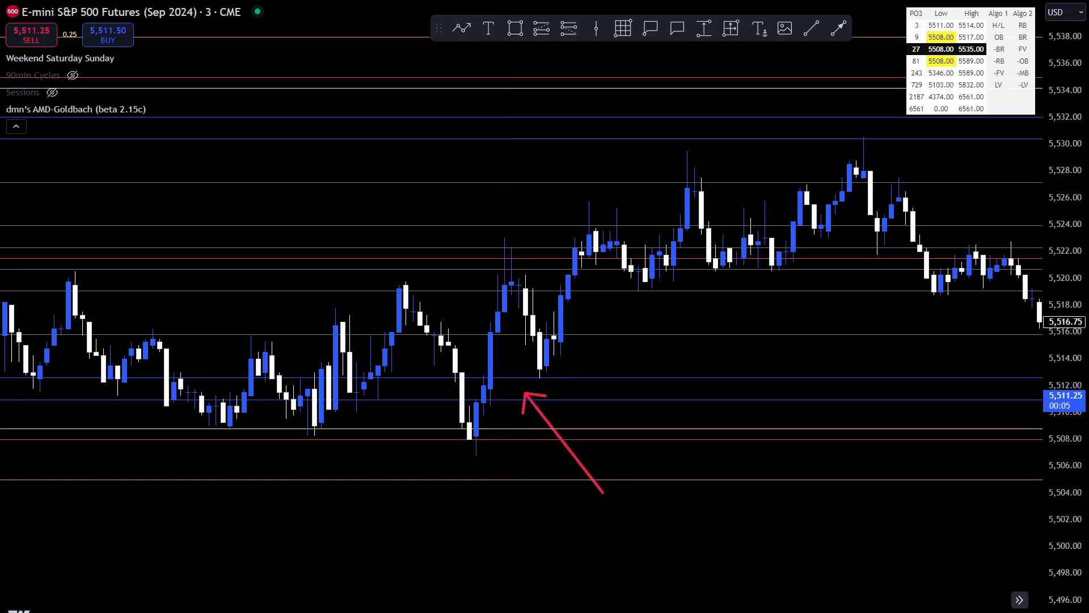
{"action": "left_click", "coordinate": [515, 28]}
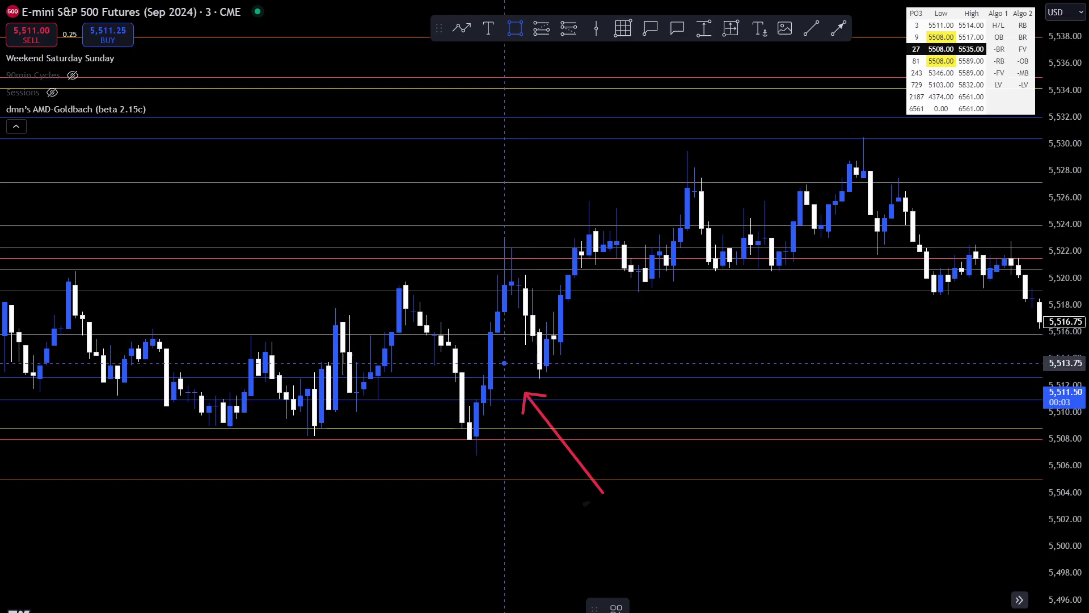
{"action": "left_click_drag", "start_coordinate": [476, 373], "coordinate": [653, 332]}
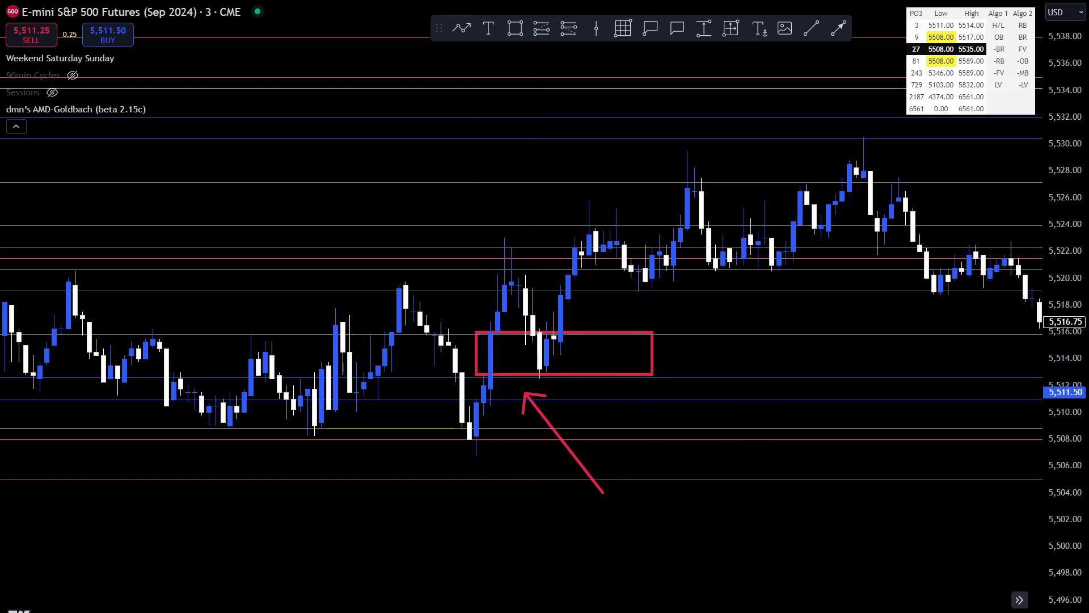
Extend the red arrow's tip to about 5,519.75 below the later rally, and label the pullback rectangle with the text "lv"
{"action": "left_click", "coordinate": [526, 394]}
{"action": "left_click_drag", "start_coordinate": [525, 394], "coordinate": [807, 283]}
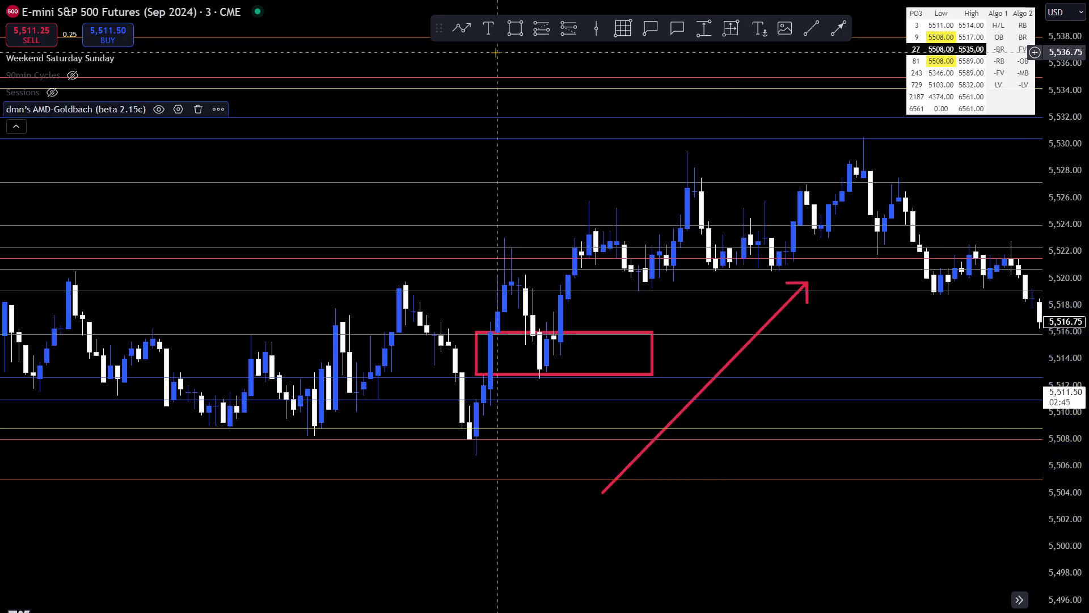
{"action": "left_click", "coordinate": [488, 29]}
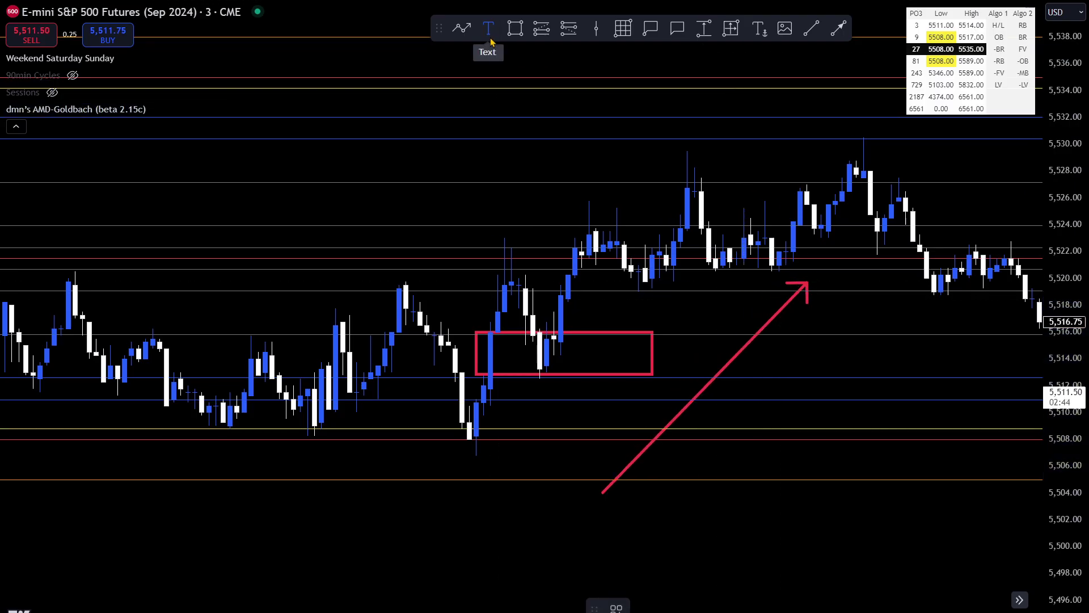
{"action": "left_click", "coordinate": [599, 352]}
{"action": "type", "text": "lv"}
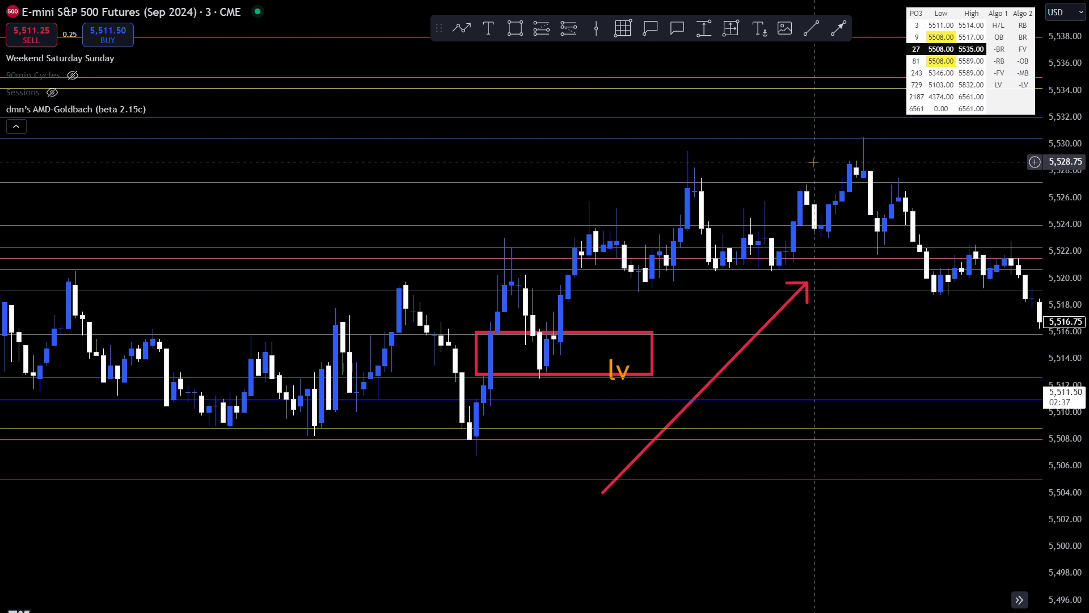
Add a second "lv" text label and place it at about 5,529.50, just before the first high above 5,528
{"action": "scroll", "coordinate": [815, 162], "scroll_direction": "right", "scroll_amount": 10}
{"action": "scroll", "coordinate": [674, 227], "scroll_direction": "down", "scroll_amount": 3}
{"action": "scroll", "coordinate": [674, 227], "scroll_direction": "right", "scroll_amount": 3}
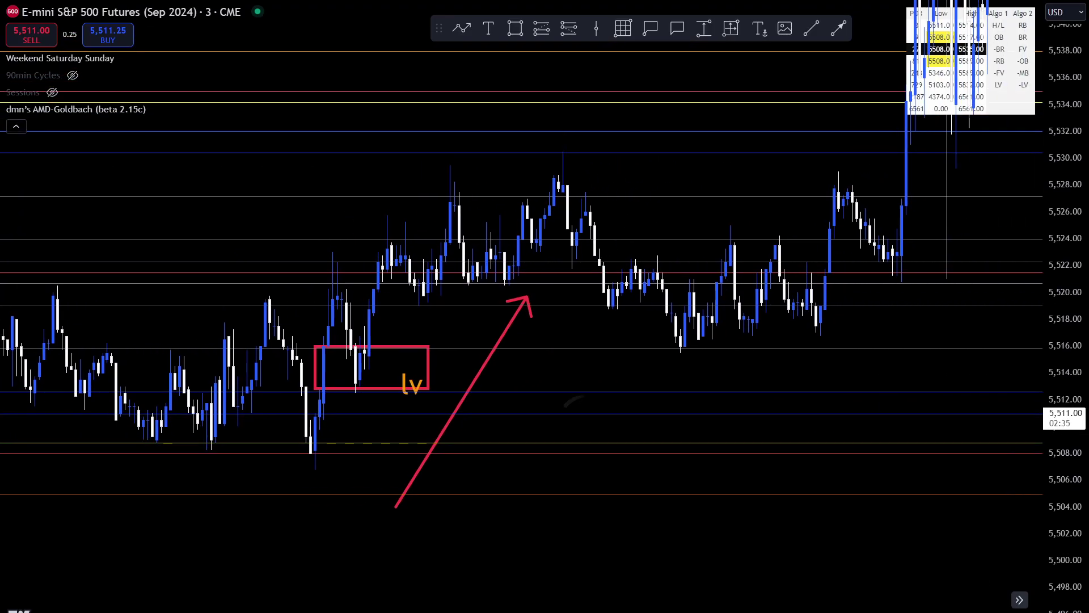
{"action": "scroll", "coordinate": [545, 255], "scroll_direction": "left", "scroll_amount": 3}
{"action": "left_click", "coordinate": [488, 28]}
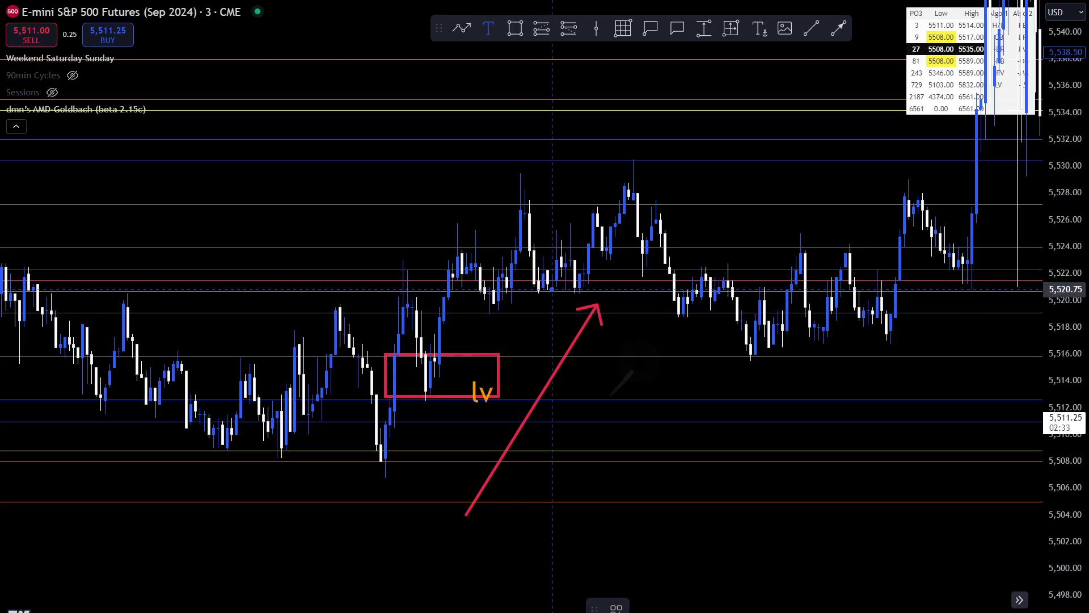
{"action": "left_click", "coordinate": [504, 185]}
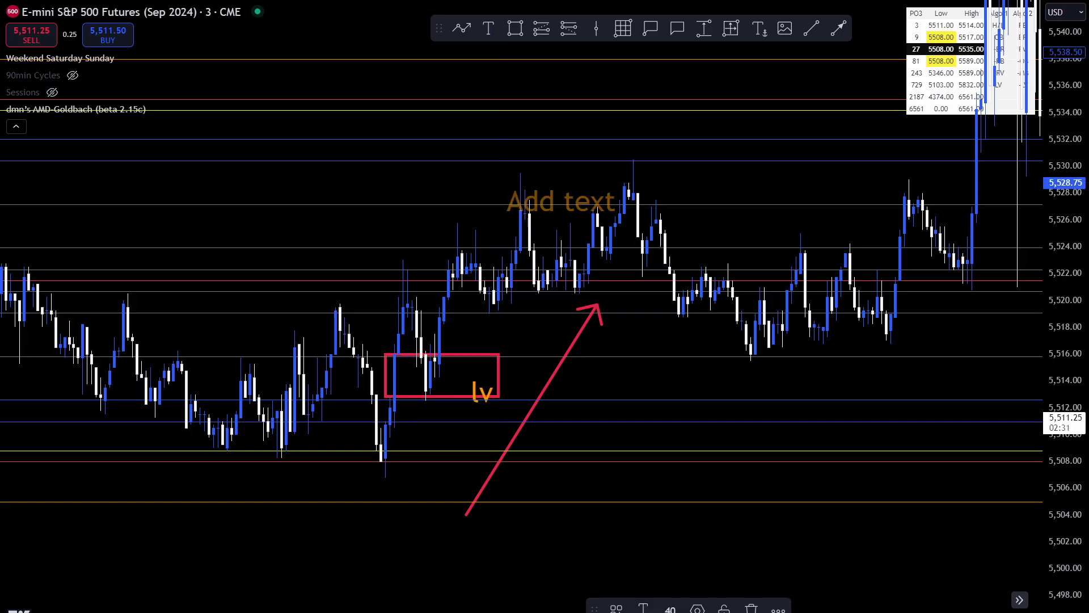
{"action": "type", "text": "lv"}
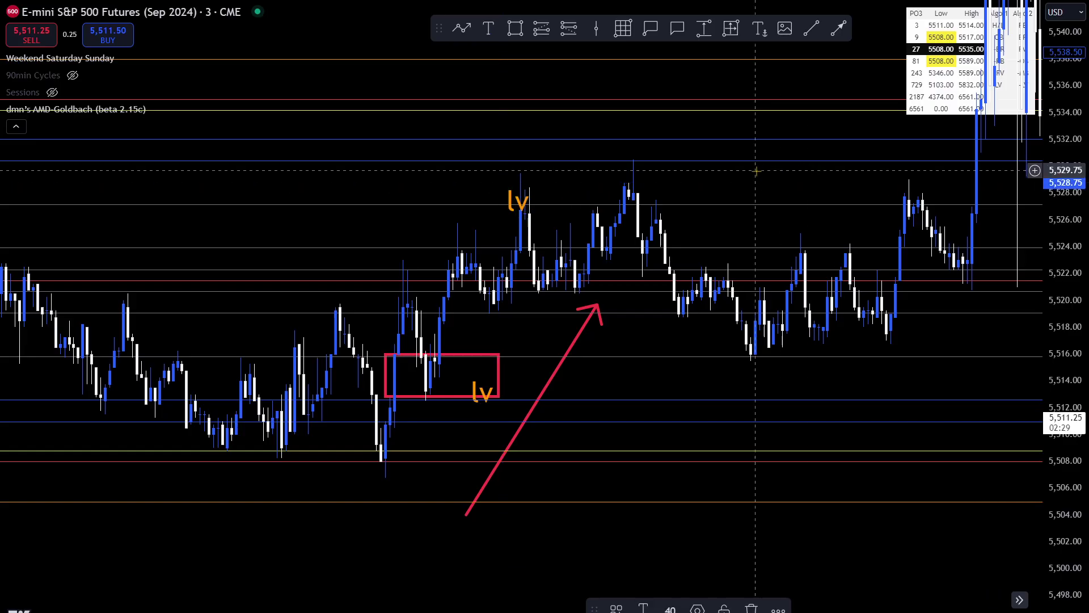
{"action": "left_click", "coordinate": [493, 210]}
{"action": "left_click_drag", "start_coordinate": [511, 203], "coordinate": [493, 195]}
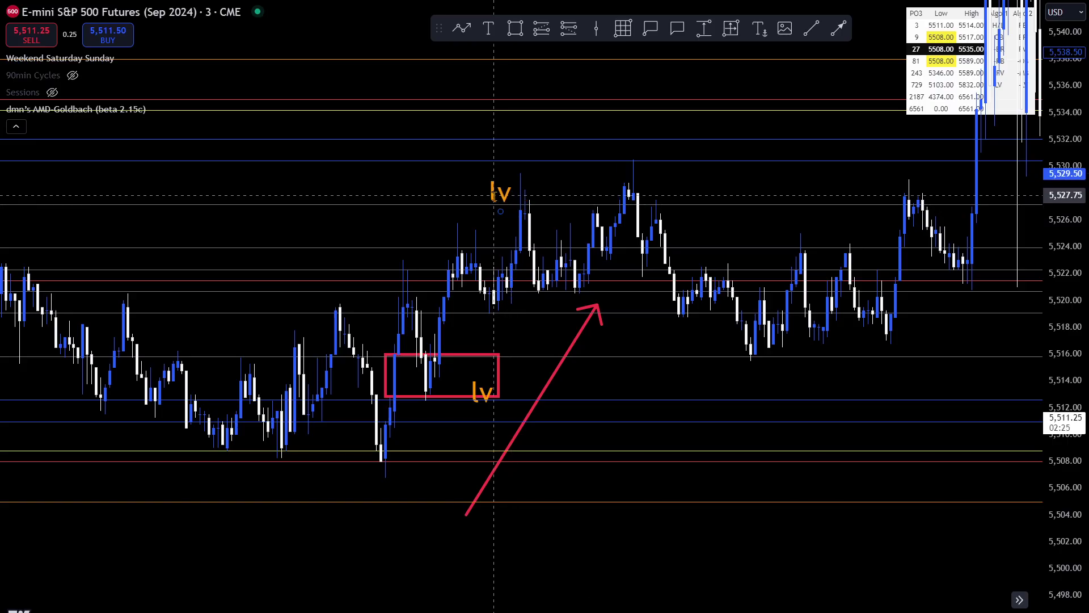
{"action": "left_click", "coordinate": [503, 227]}
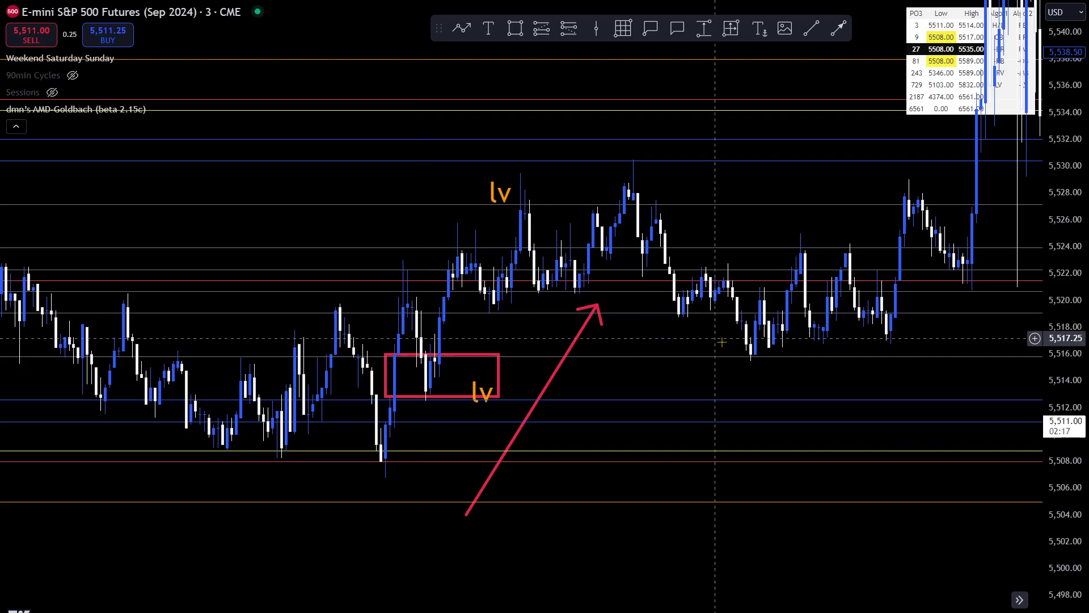
Move the red arrow's tip to 5,518.00, below the high marked with the upper "lv" label
{"action": "mouse_move", "coordinate": [732, 346]}
{"action": "left_mouse_down"}
{"action": "mouse_move", "coordinate": [467, 389]}
{"action": "mouse_move", "coordinate": [796, 313]}
{"action": "left_mouse_up"}
{"action": "left_click", "coordinate": [658, 269]}
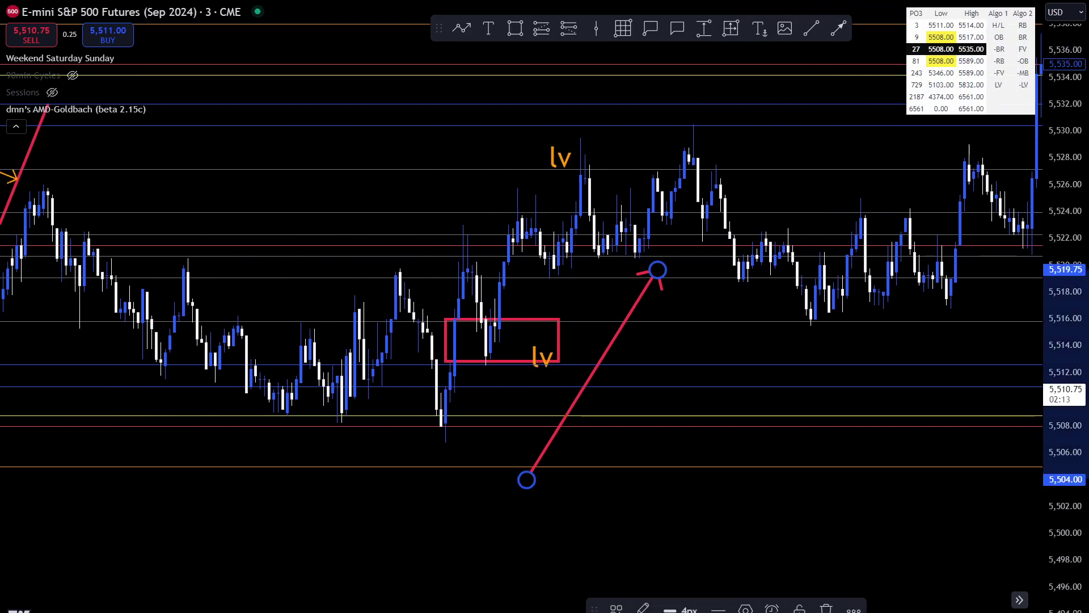
{"action": "mouse_move", "coordinate": [658, 270]}
{"action": "left_mouse_down"}
{"action": "mouse_move", "coordinate": [500, 366]}
{"action": "mouse_move", "coordinate": [596, 176]}
{"action": "mouse_move", "coordinate": [522, 311]}
{"action": "mouse_move", "coordinate": [584, 165]}
{"action": "mouse_move", "coordinate": [492, 361]}
{"action": "mouse_move", "coordinate": [601, 166]}
{"action": "mouse_move", "coordinate": [522, 311]}
{"action": "mouse_move", "coordinate": [590, 177]}
{"action": "mouse_move", "coordinate": [590, 292]}
{"action": "left_mouse_up"}
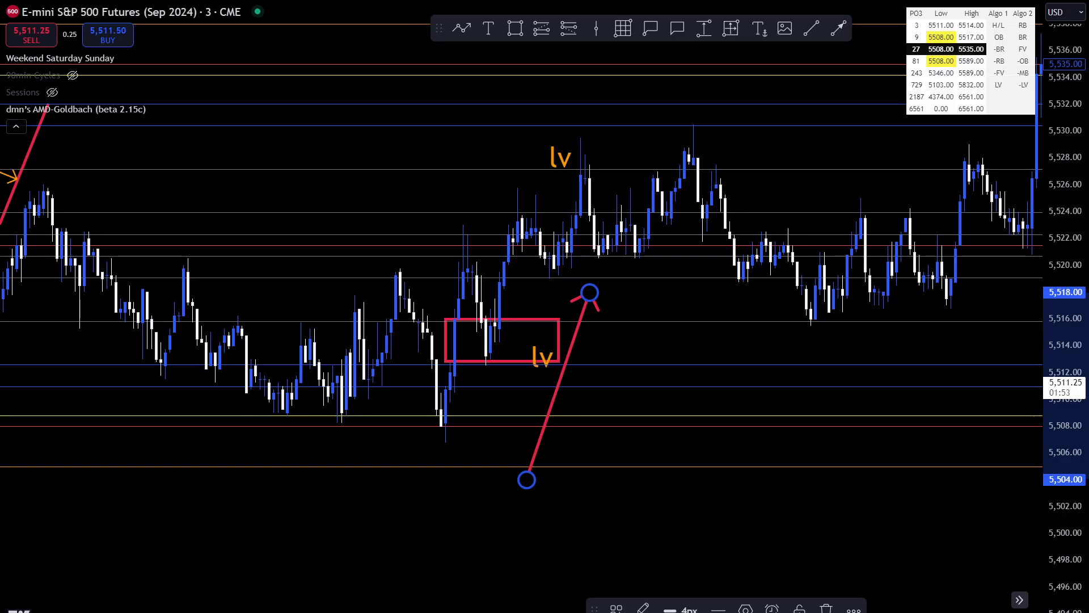
Leave the full-screen chart view and switch to OBS Studio
{"action": "key", "text": "shift+f"}
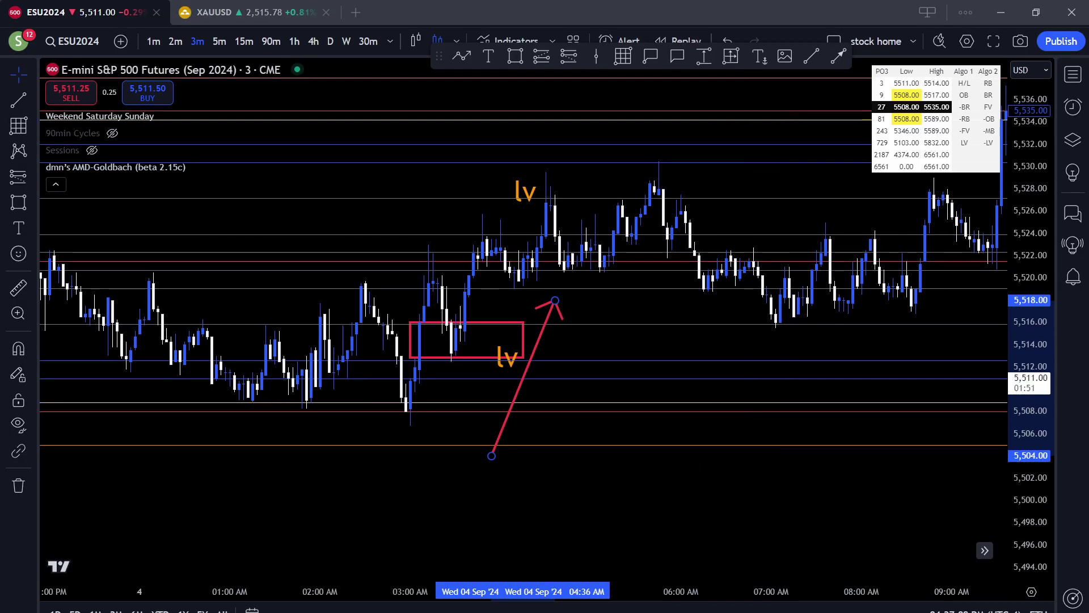
{"action": "right_click", "coordinate": [668, 610]}
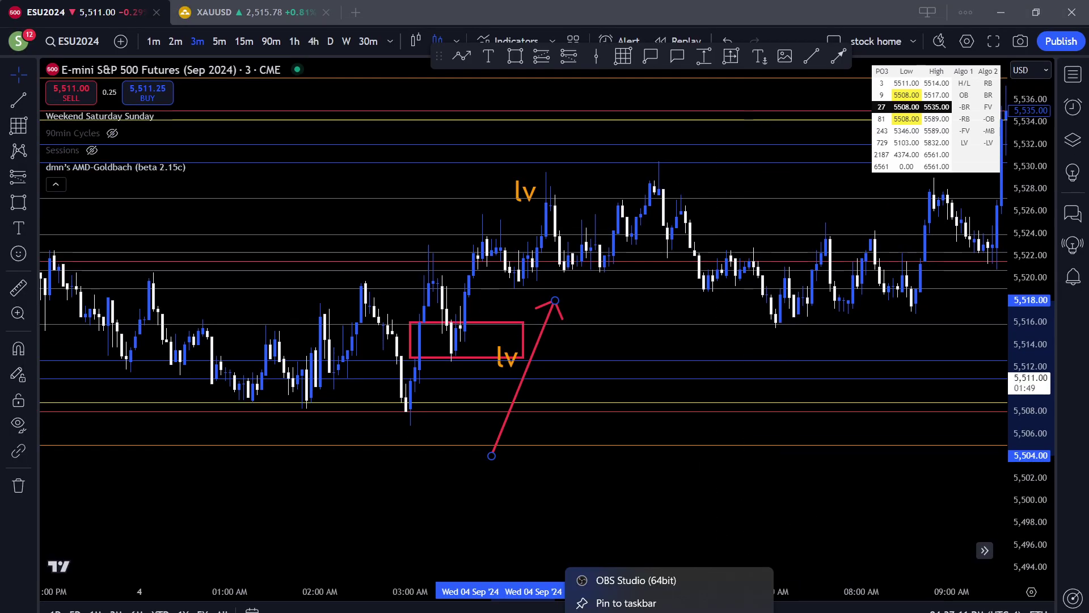
{"action": "left_click", "coordinate": [624, 583]}
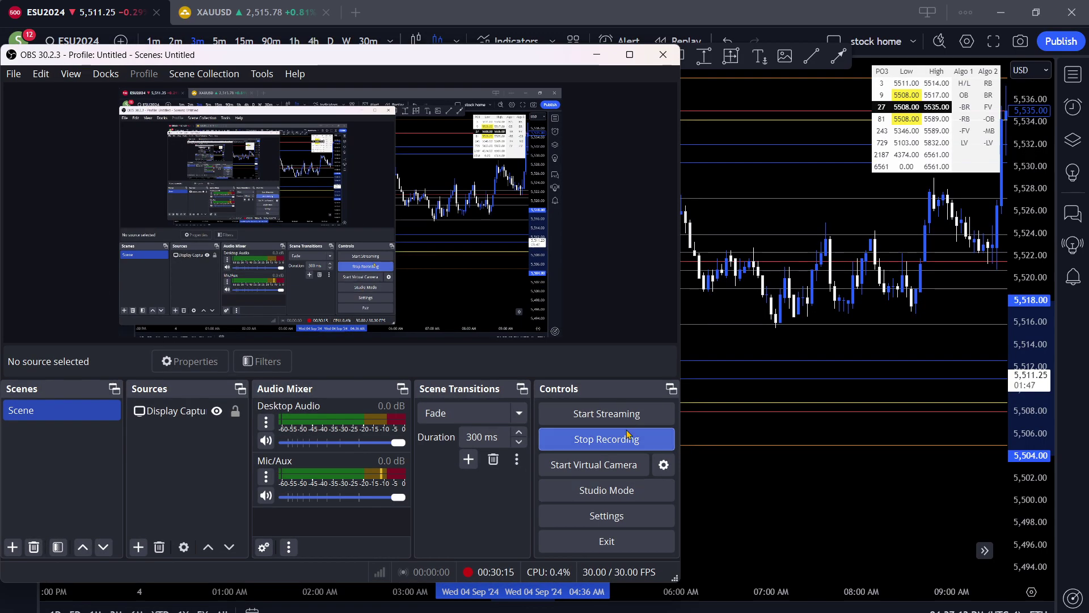